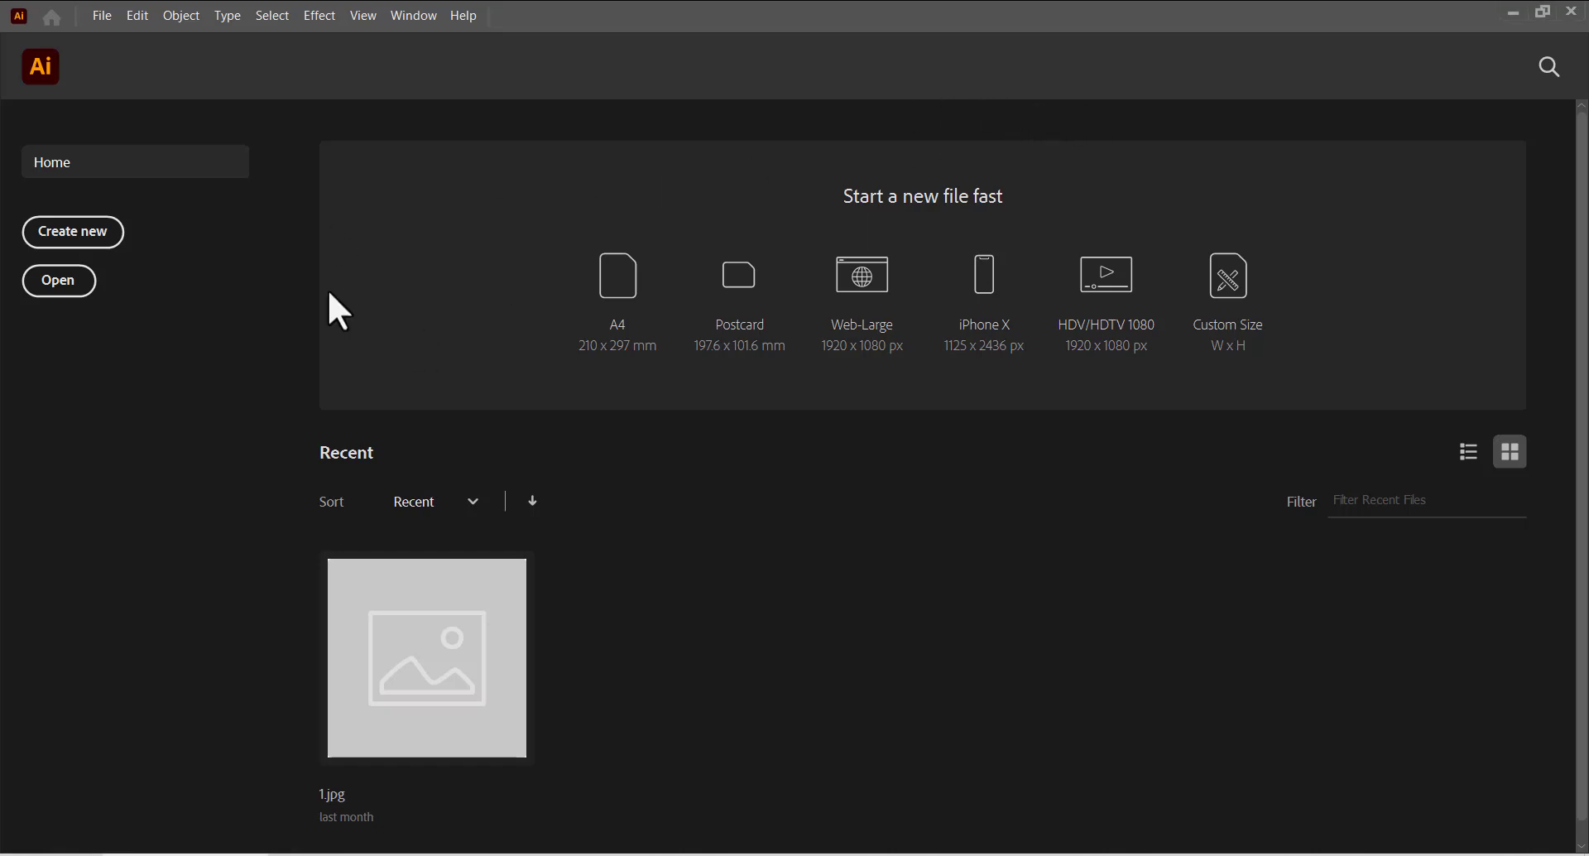
Create a new landscape document 4000 px wide and 2416 px high with CMYK Color mode
click(90, 236)
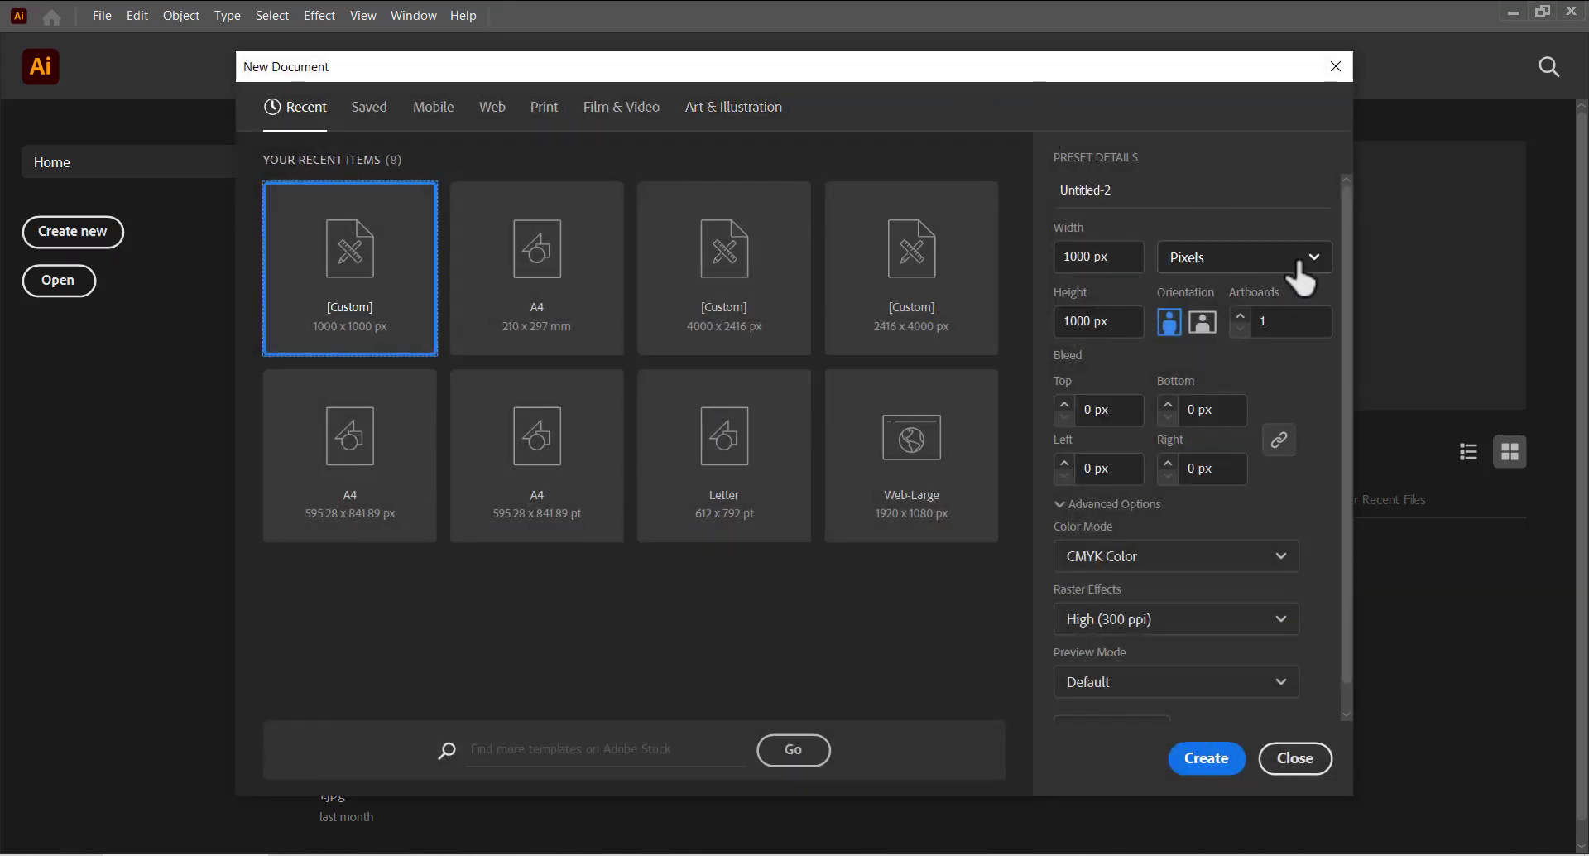
click(1258, 267)
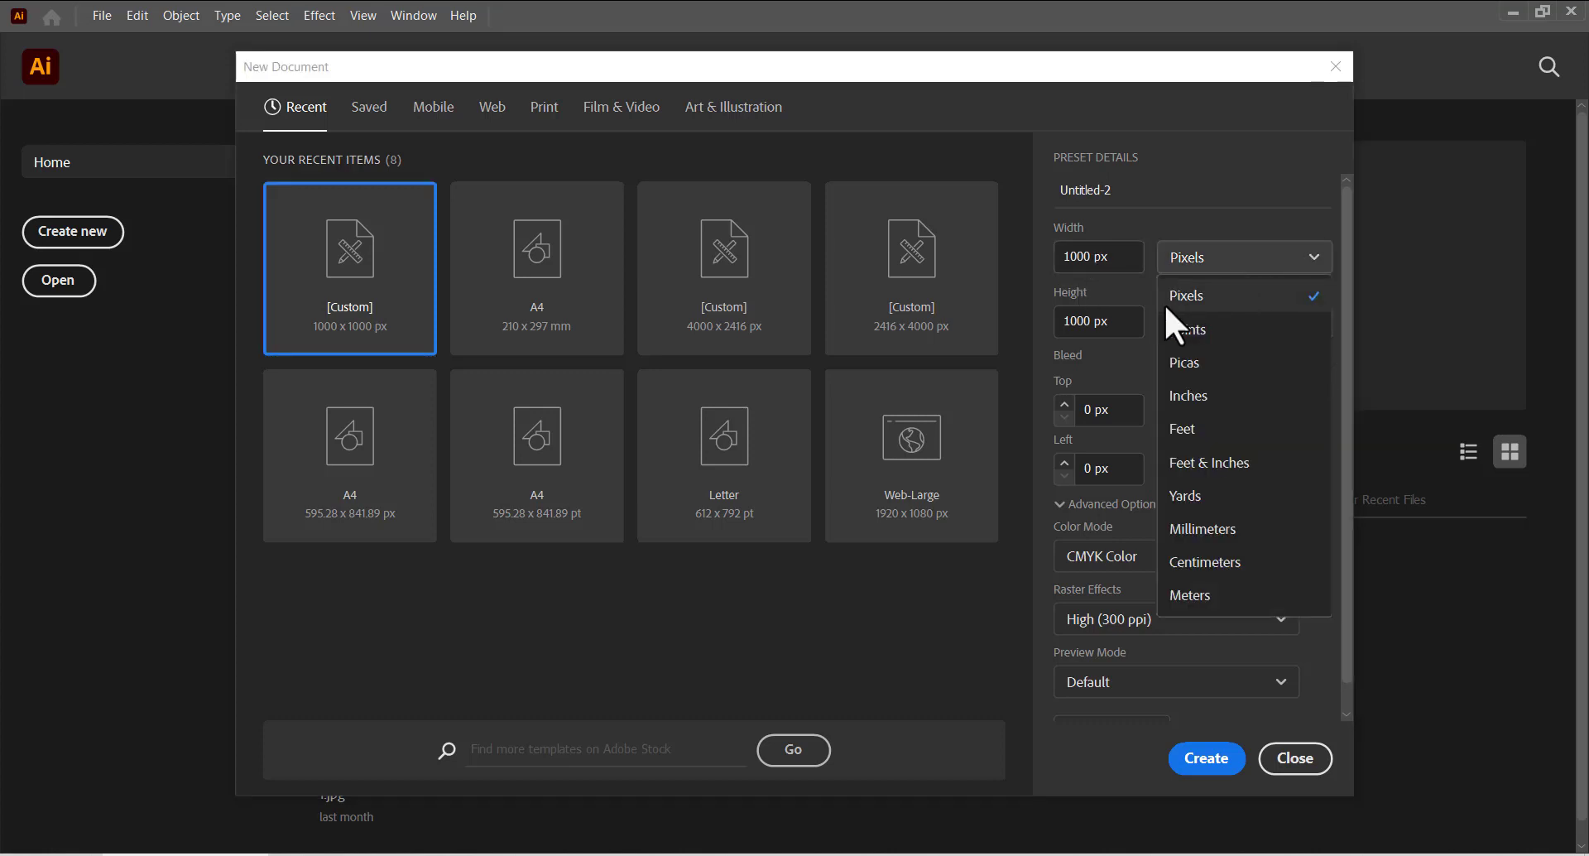
click(1089, 256)
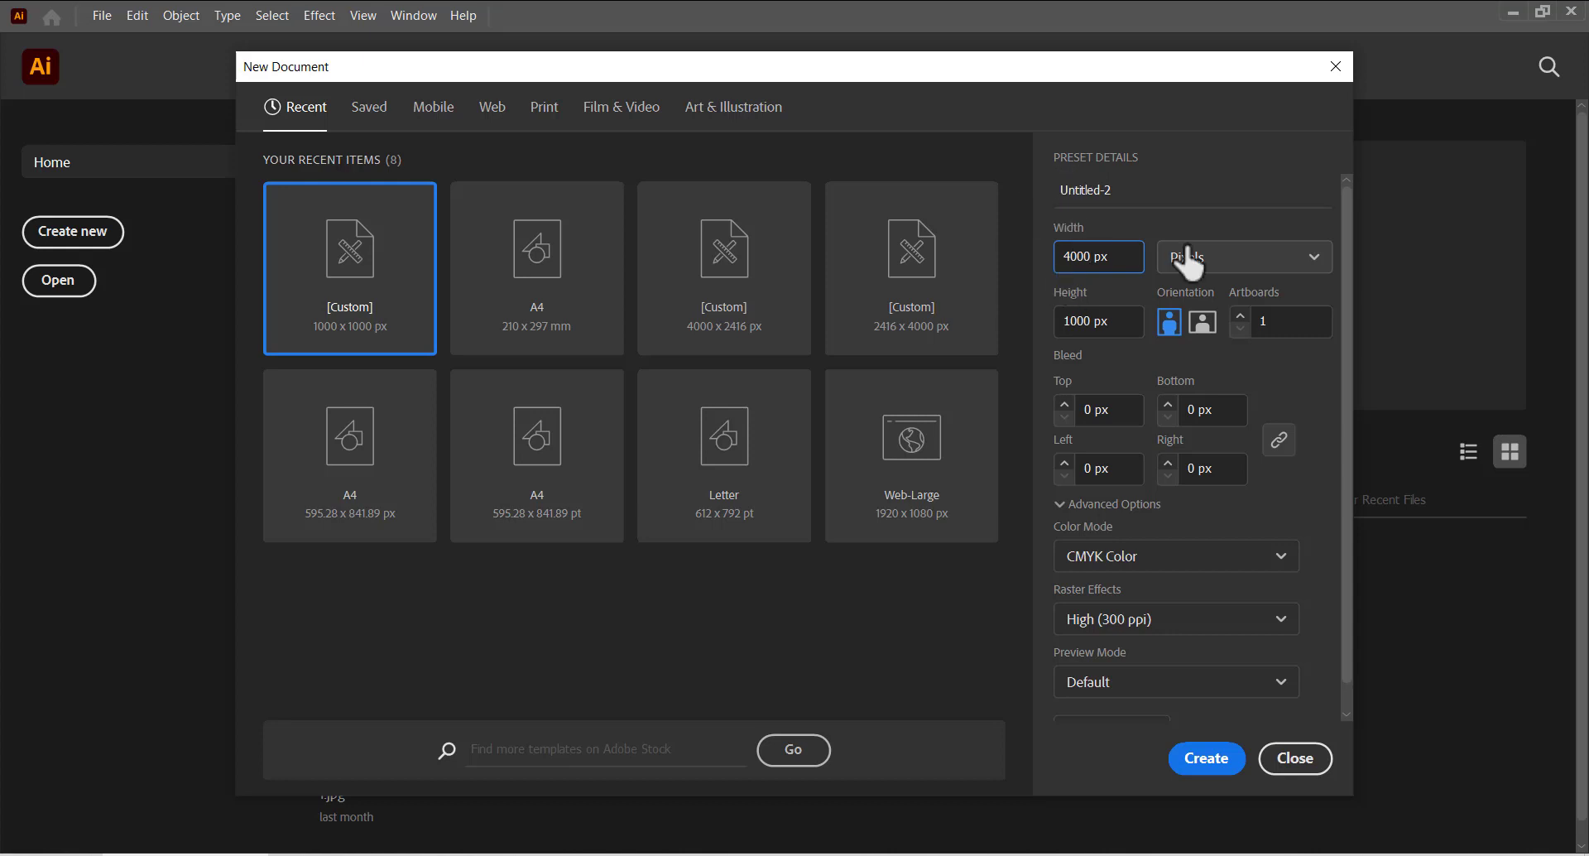
click(1090, 321)
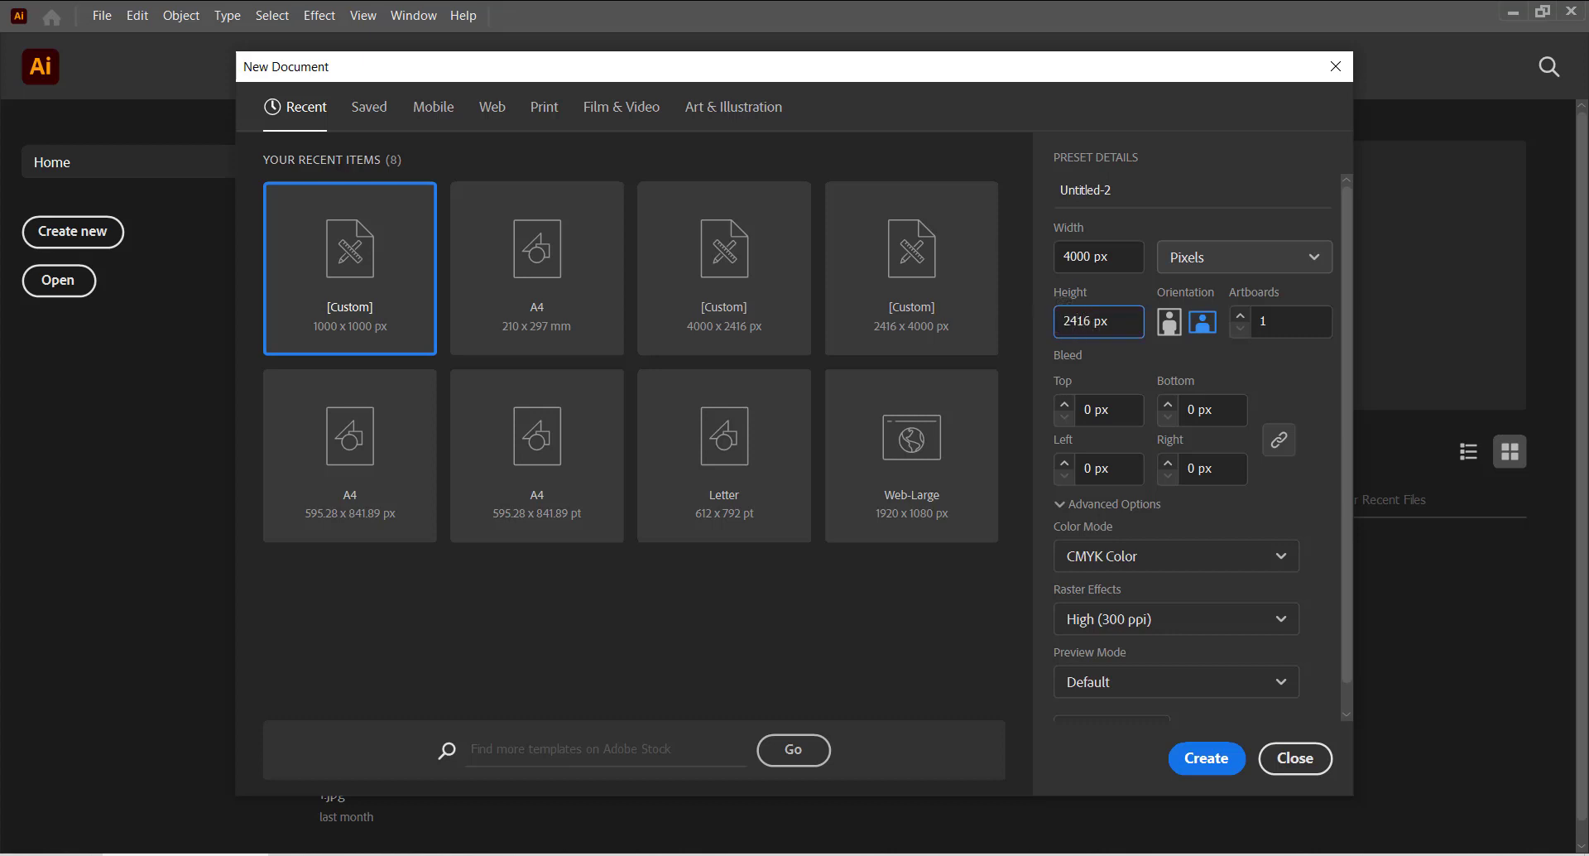
click(1210, 760)
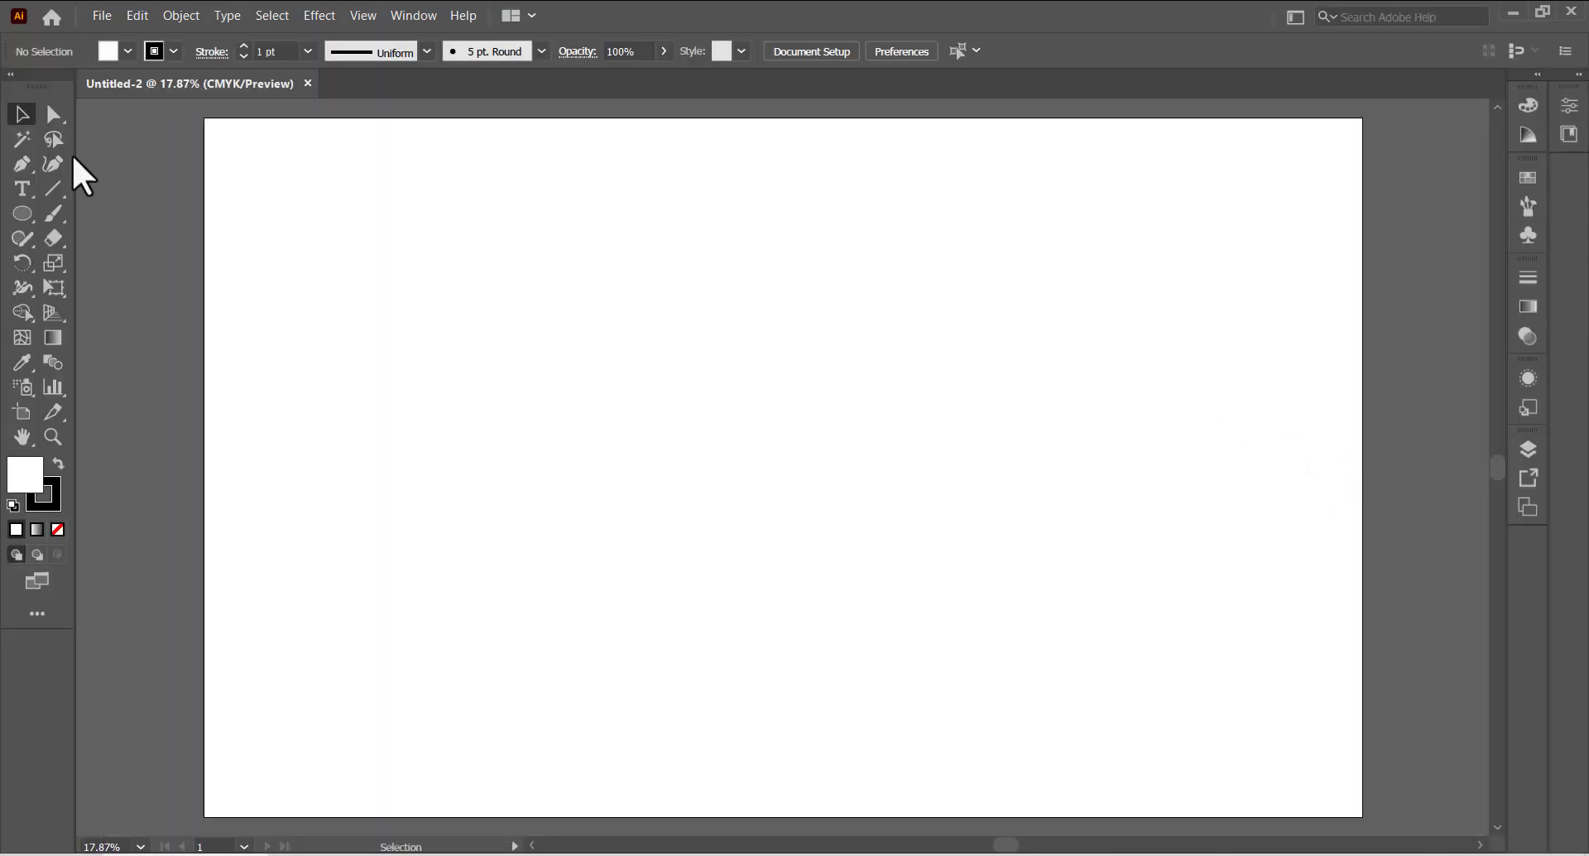
Collapse the toolbox to a single column and view the tools grouped with Free Transform
click(10, 74)
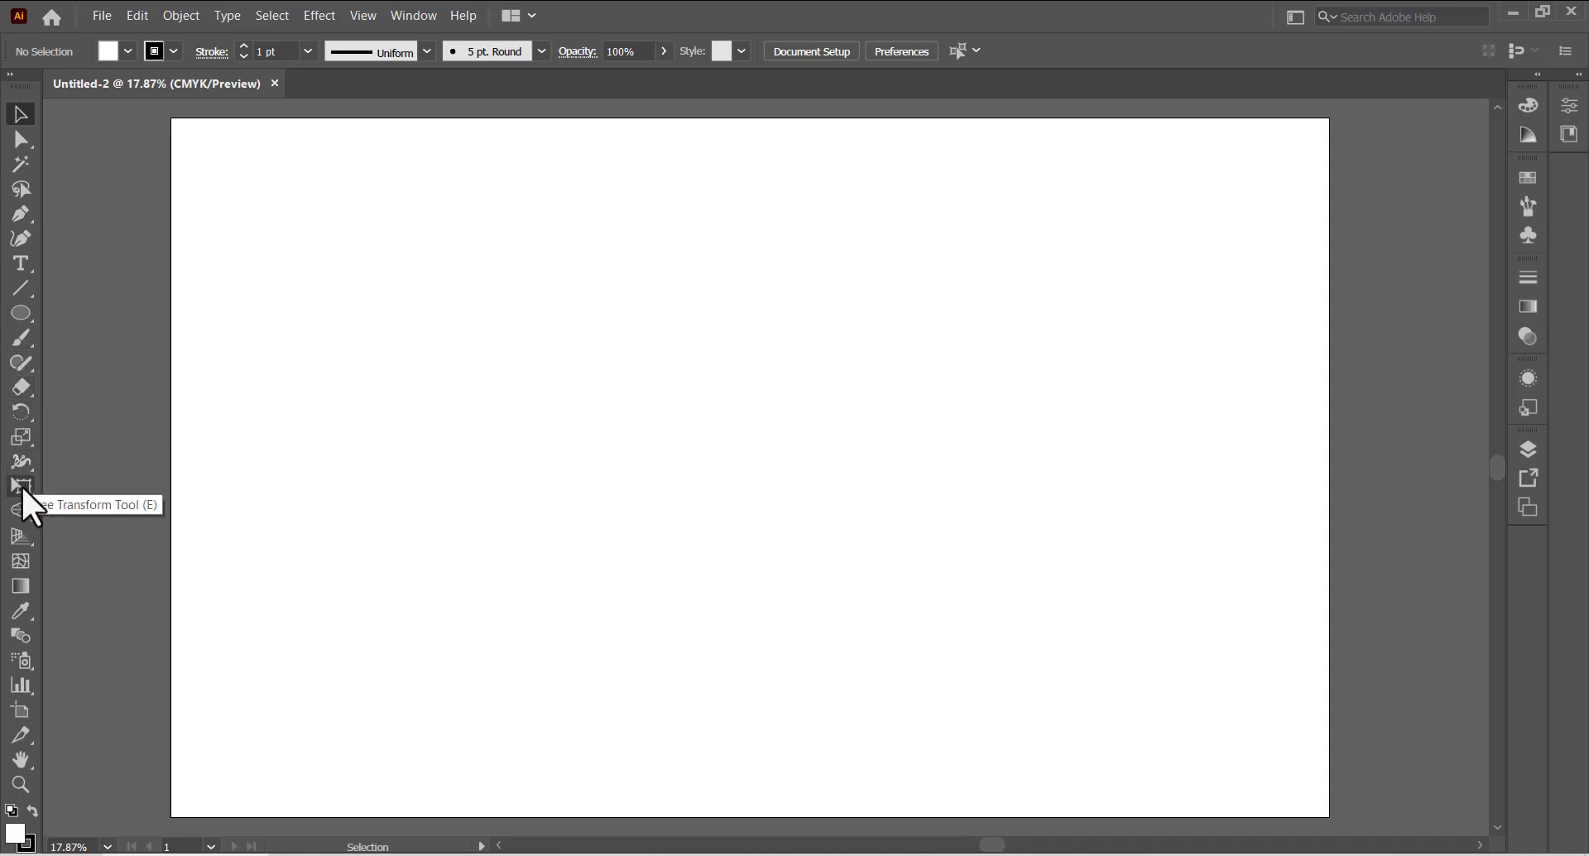
click(22, 486)
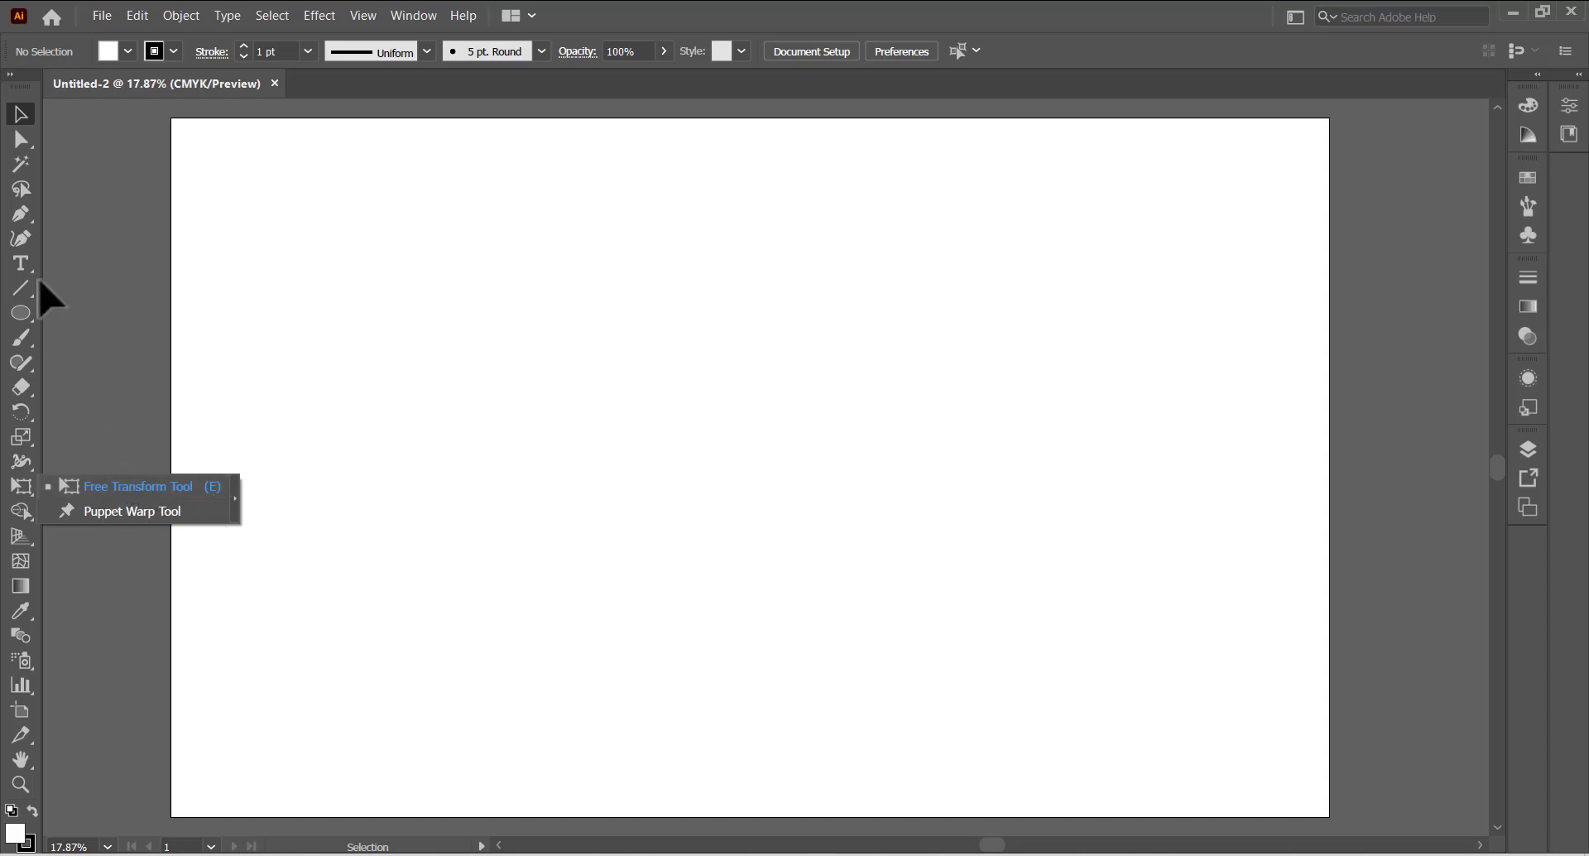
click(69, 137)
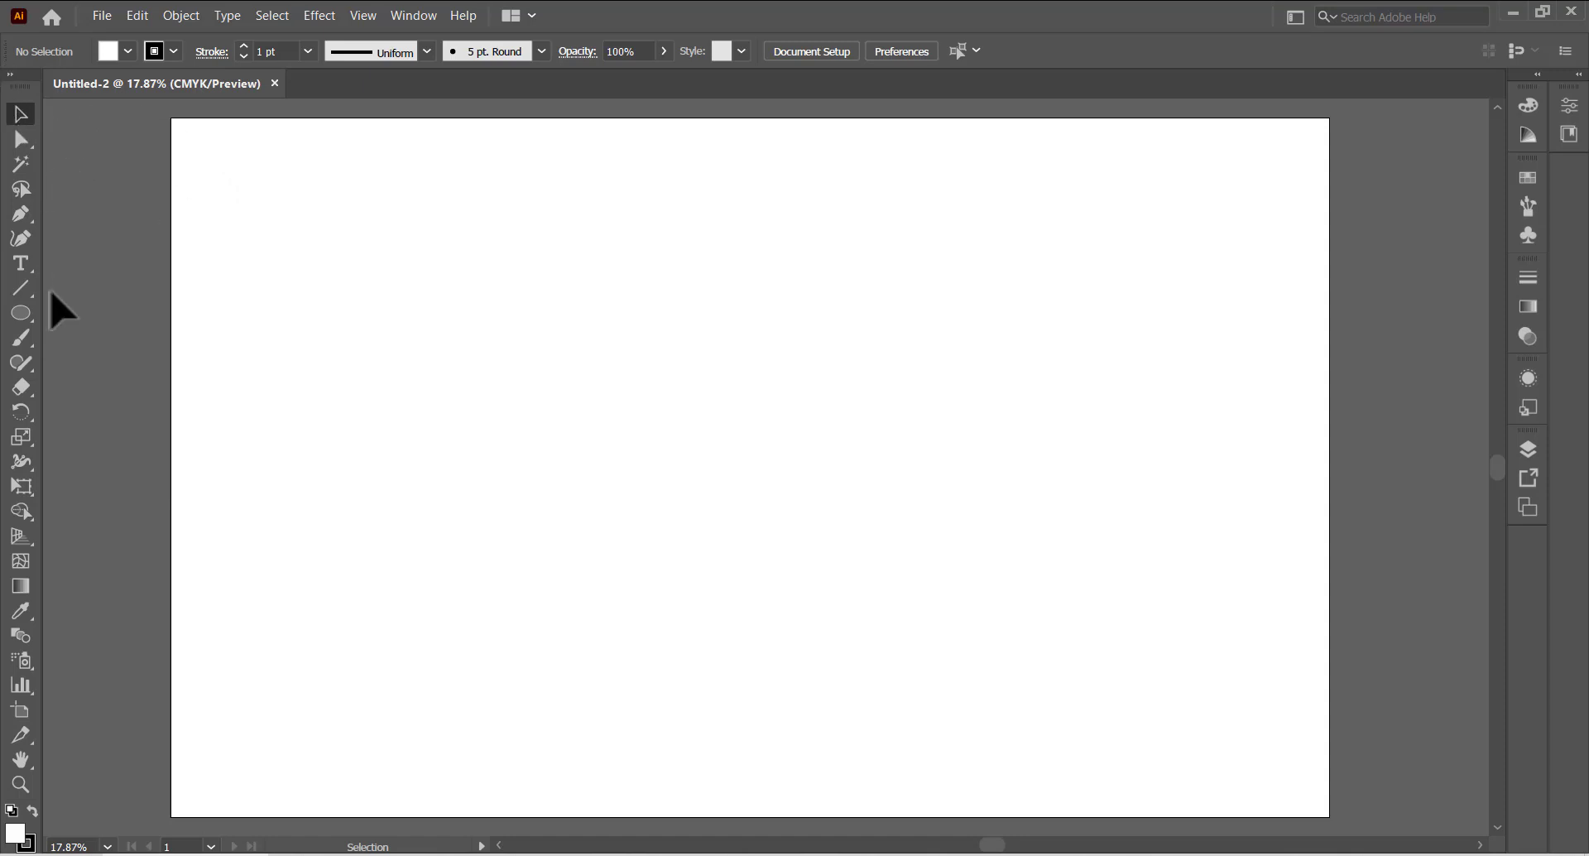
Draw a rectangle in the upper-left part of the artboard with the Rectangle tool
click(19, 311)
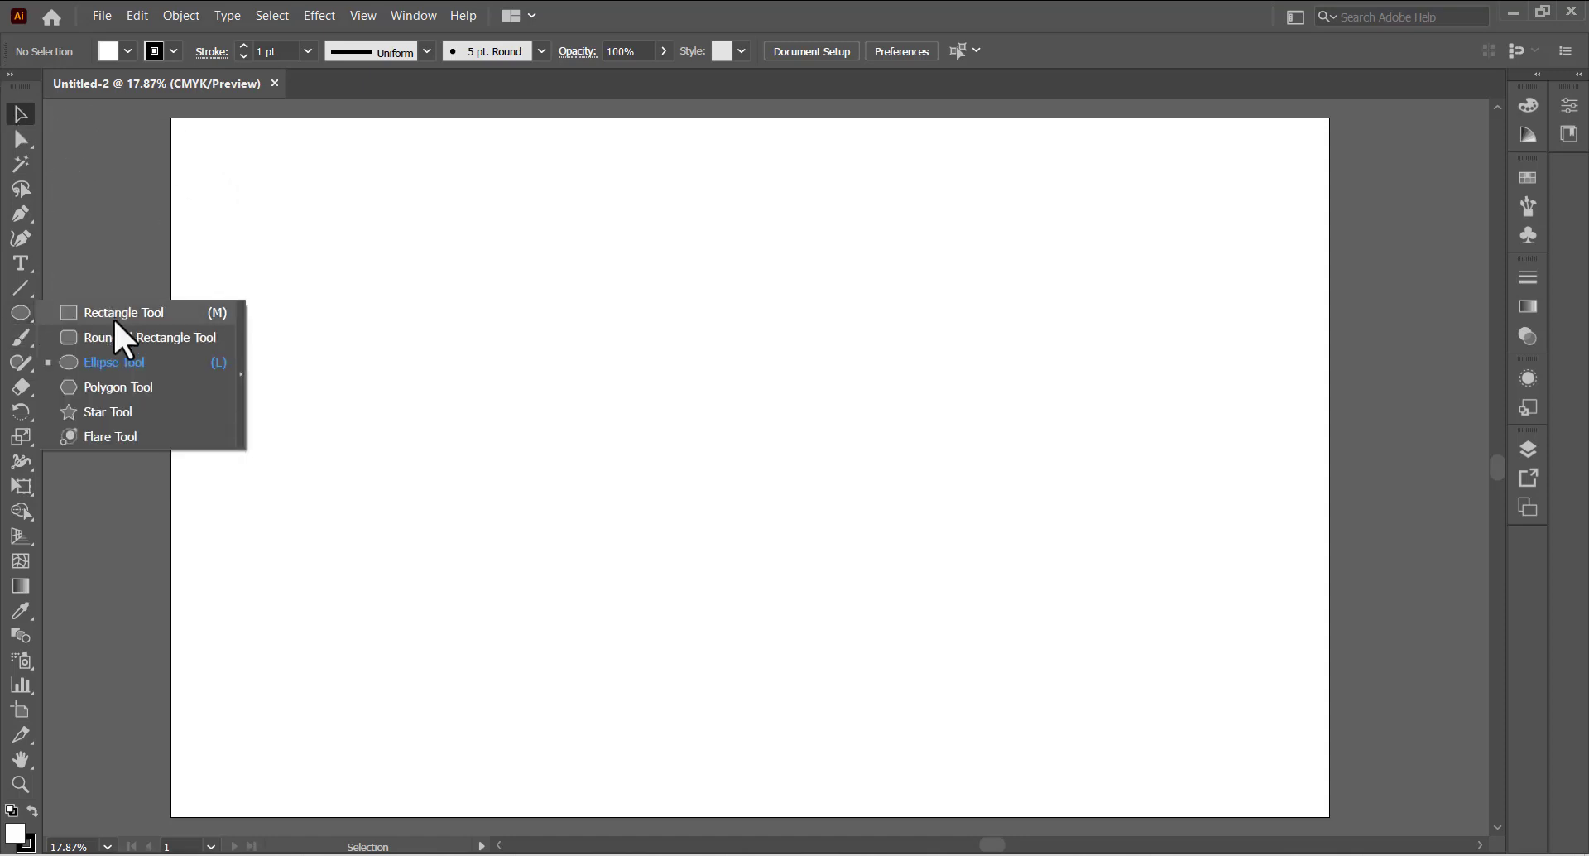
click(114, 319)
drag(389, 292, 717, 499)
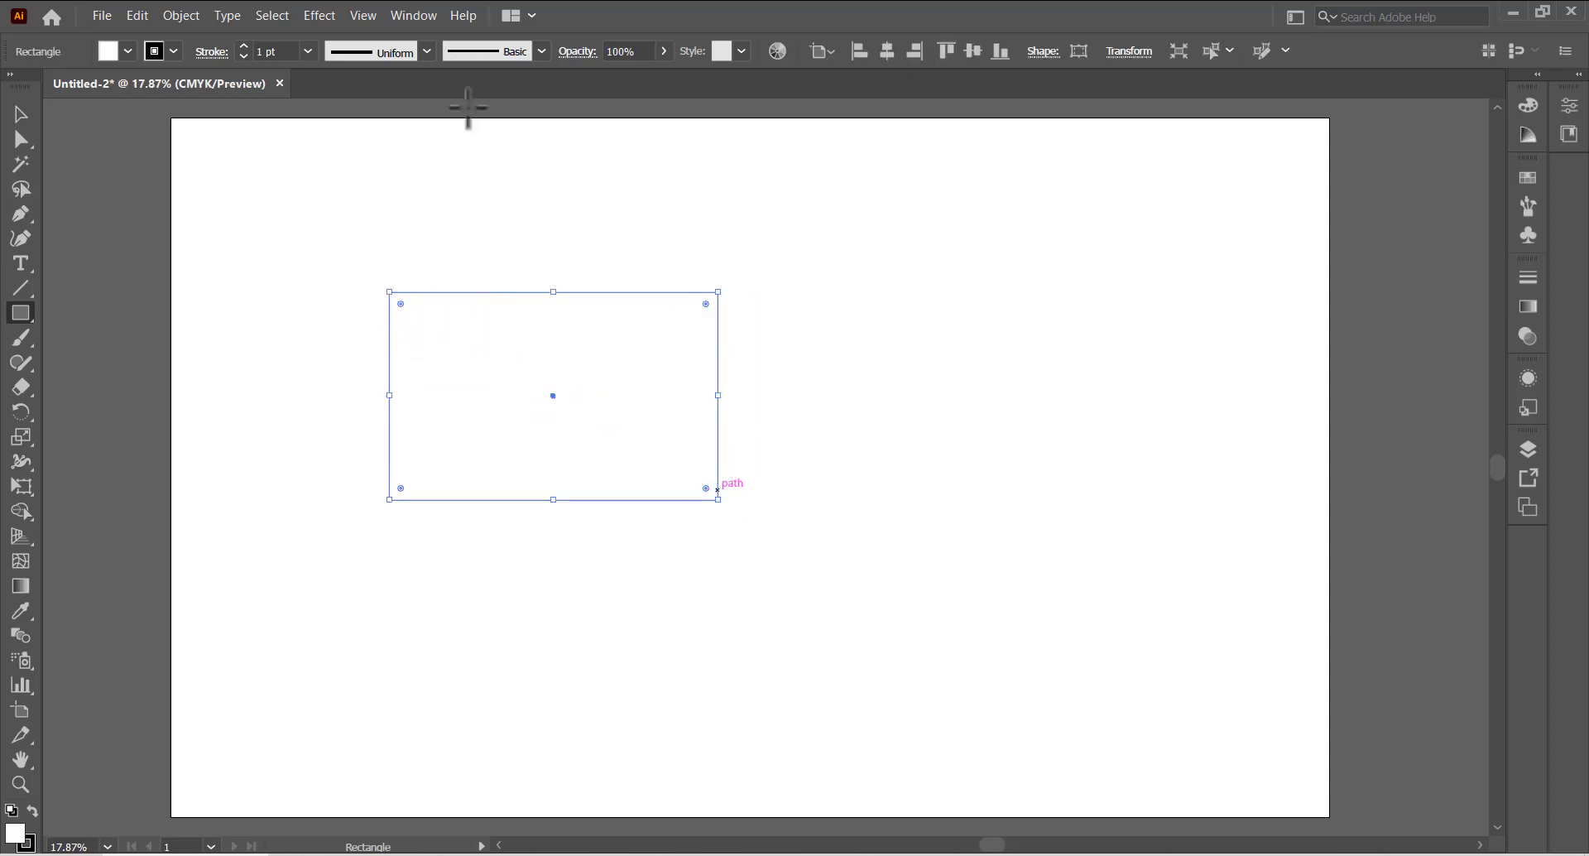
Give the rectangle an 8 pt stroke and set its fill to none
click(243, 47)
click(244, 47)
click(243, 46)
click(244, 46)
click(243, 47)
click(243, 46)
click(243, 46)
click(128, 51)
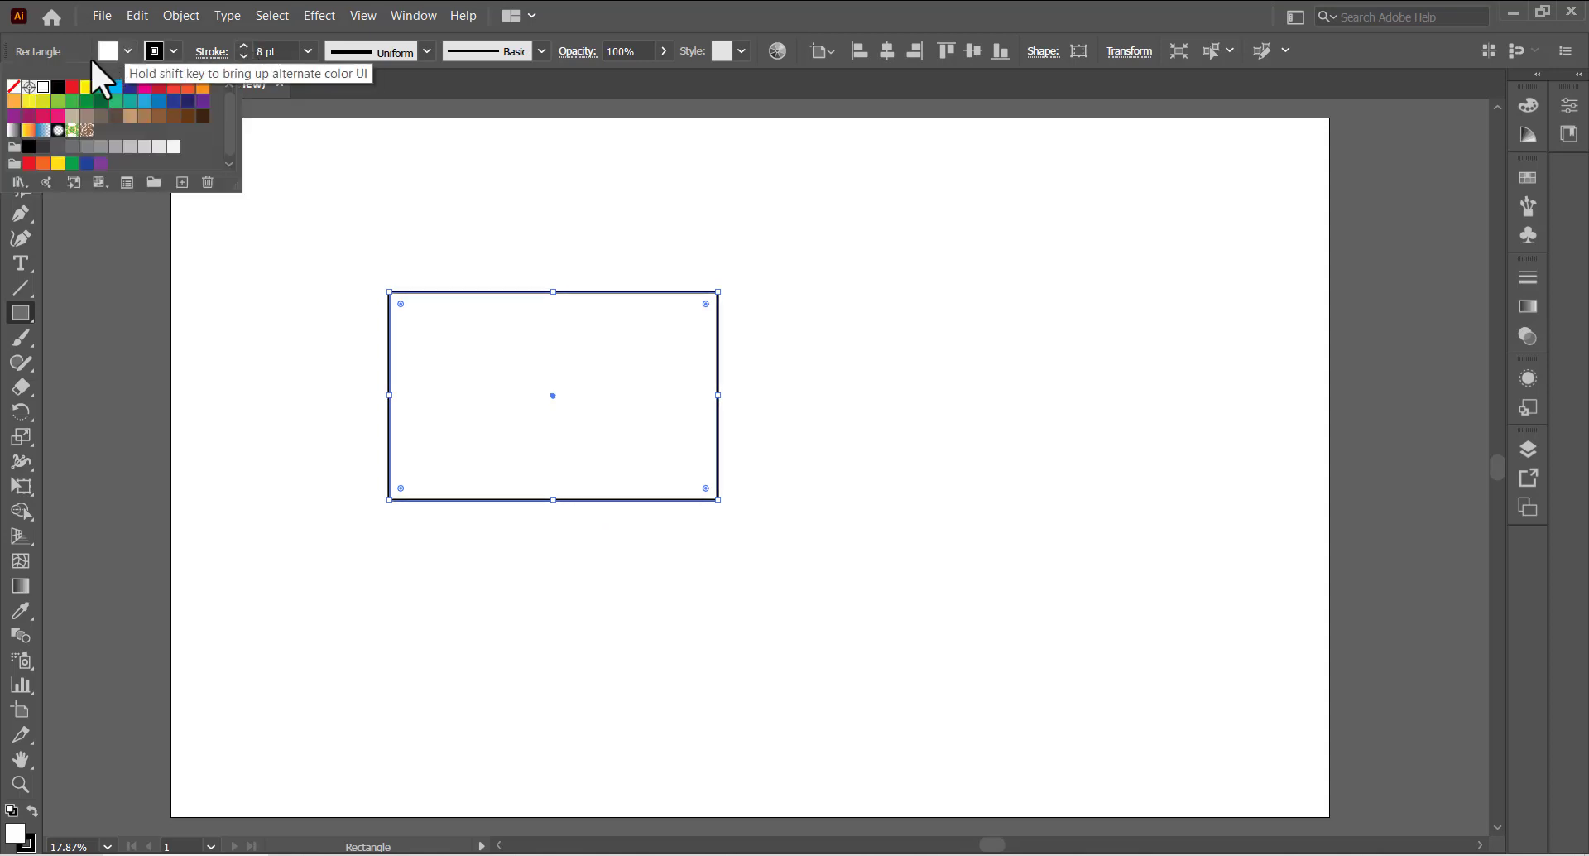
click(14, 87)
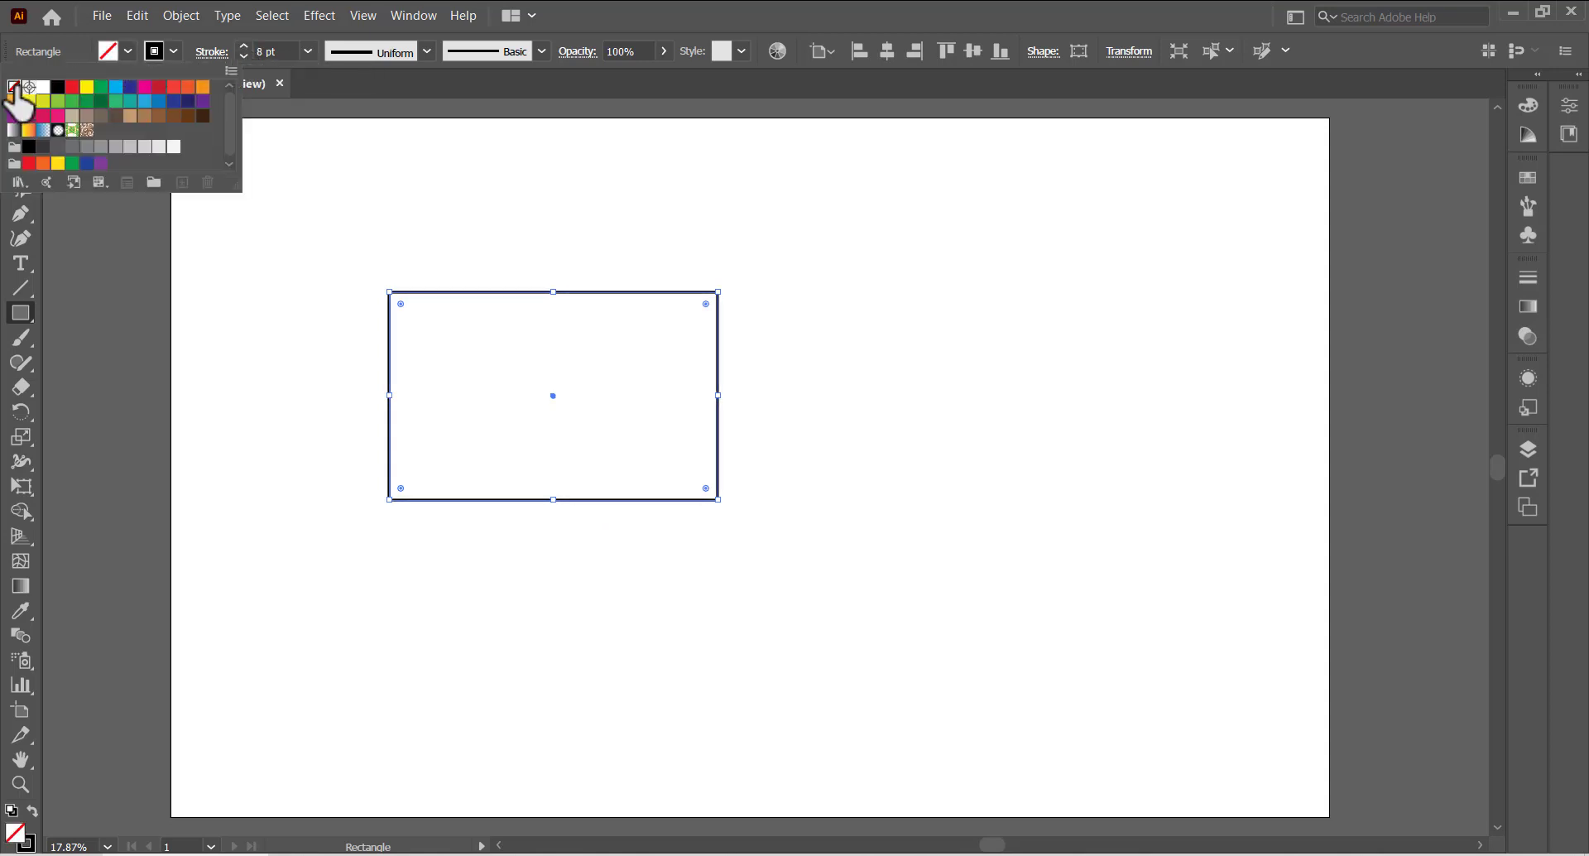
click(628, 174)
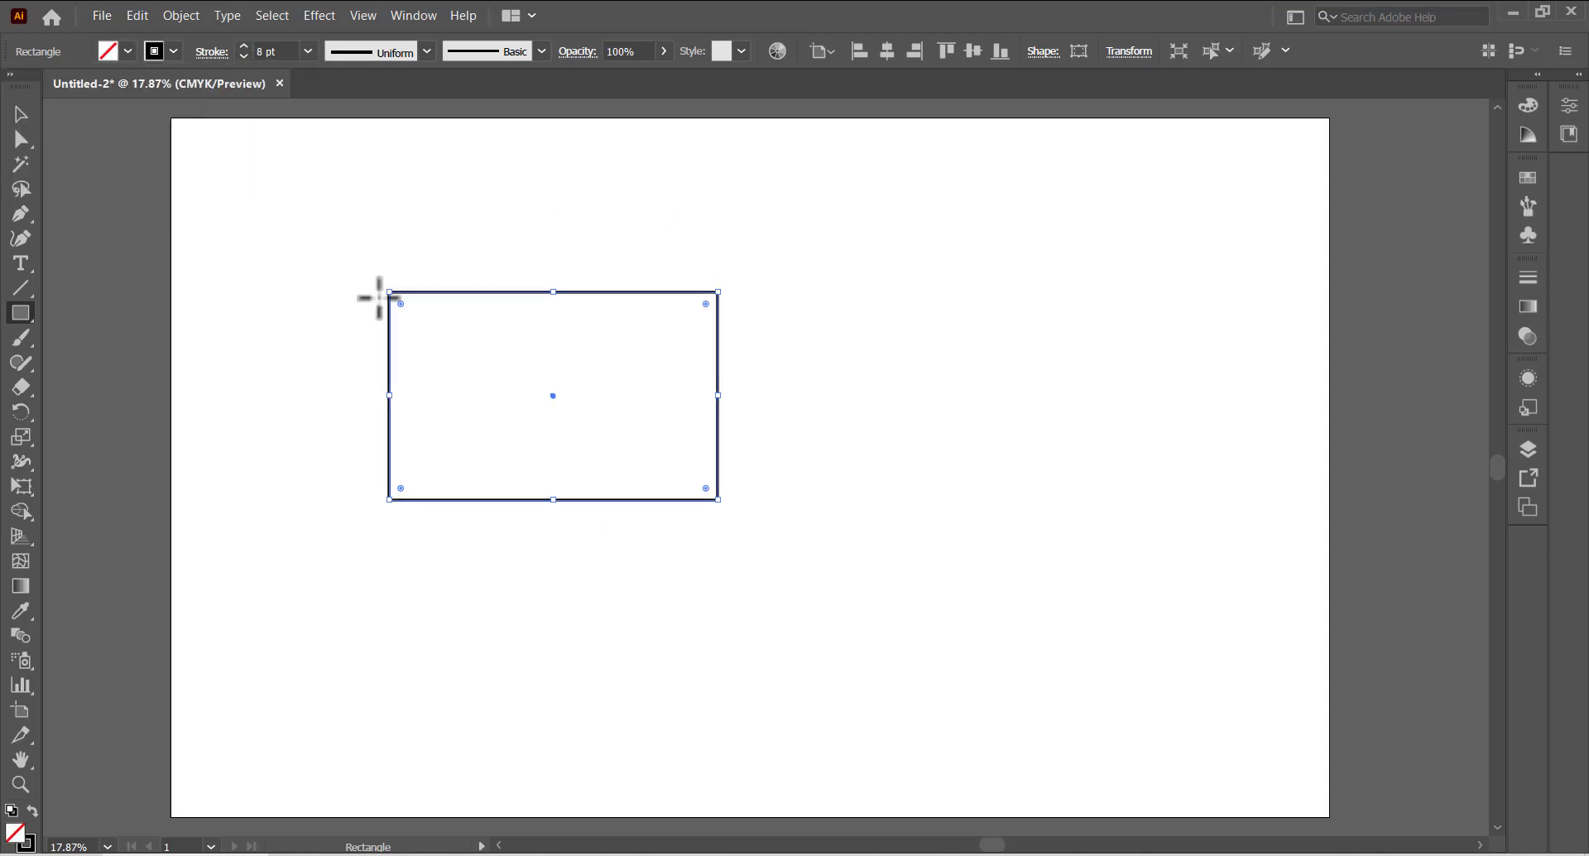
Enlarge the rectangle by its corners with the Free Transform tool
click(18, 488)
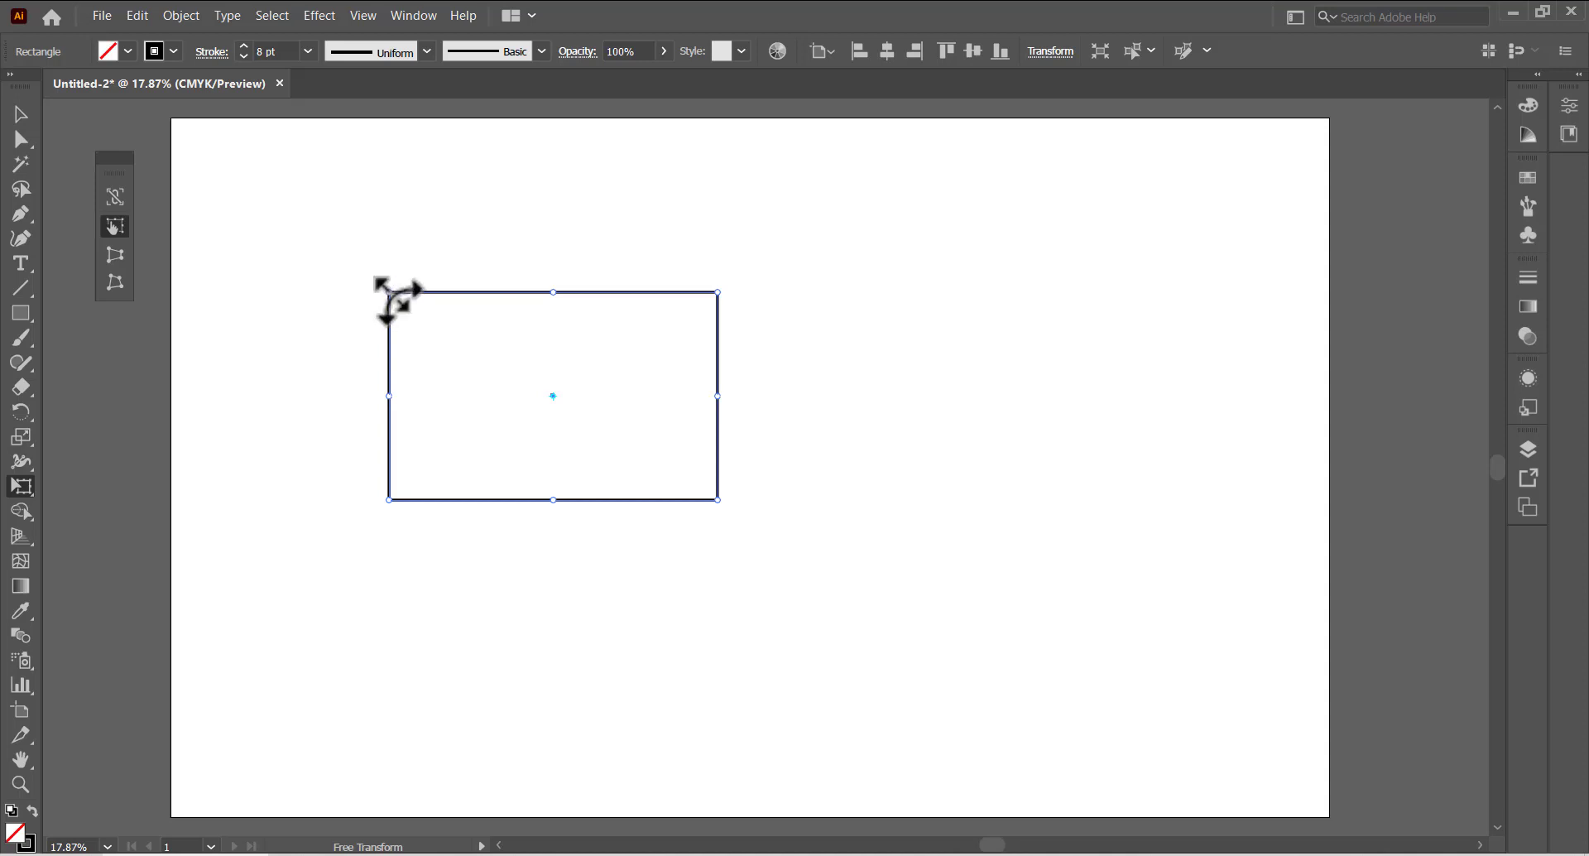
mouse_move(397, 300)
mouse_down()
mouse_move(304, 157)
mouse_move(459, 349)
mouse_move(520, 380)
mouse_move(395, 283)
mouse_up()
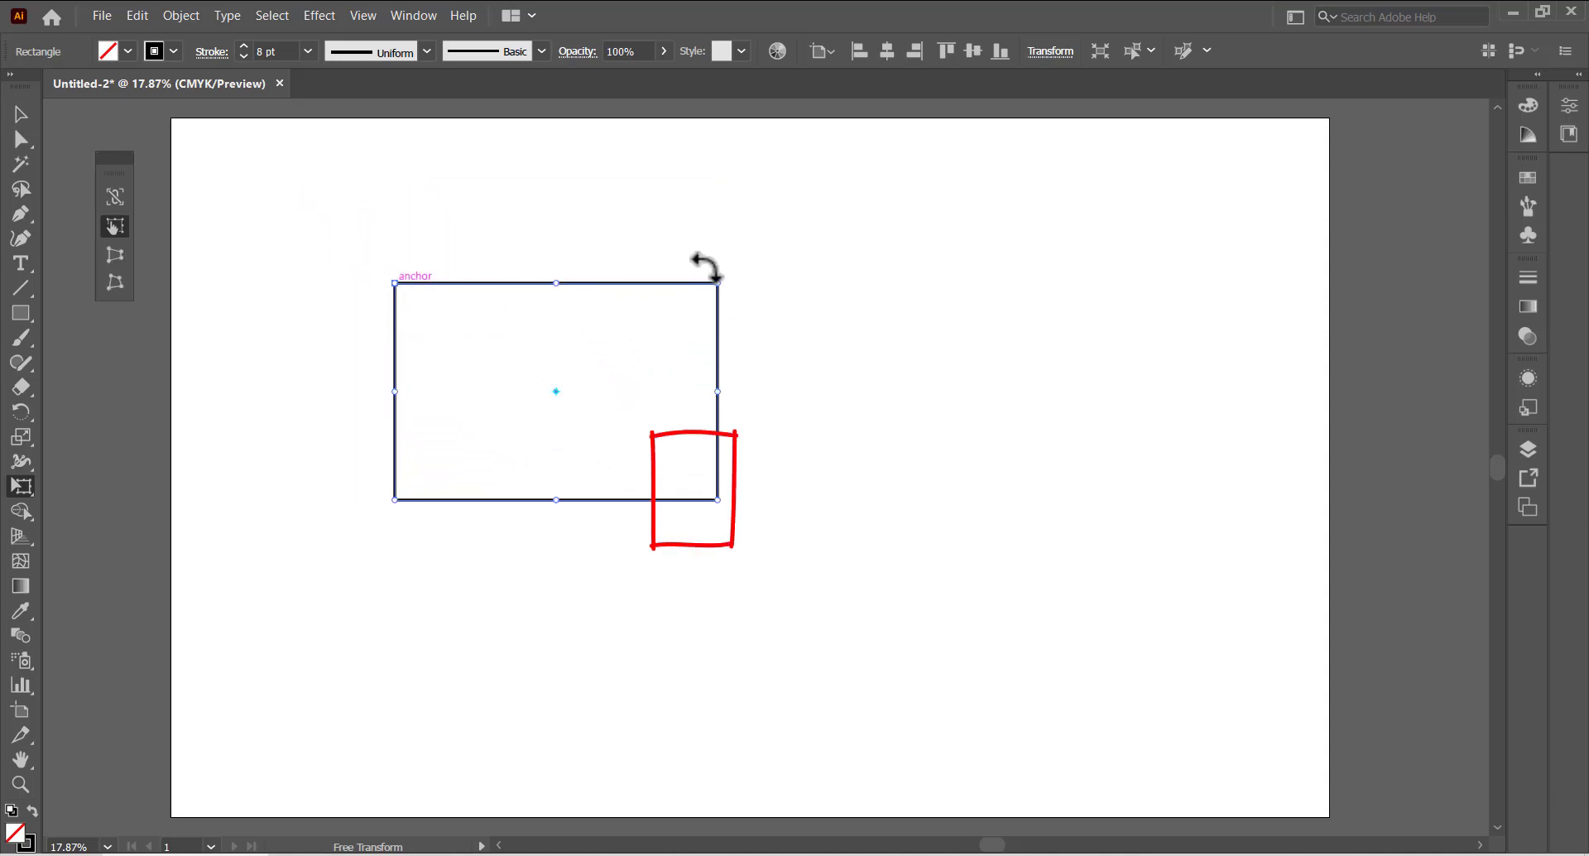
mouse_move(717, 283)
mouse_down()
mouse_move(844, 209)
mouse_move(730, 261)
mouse_up()
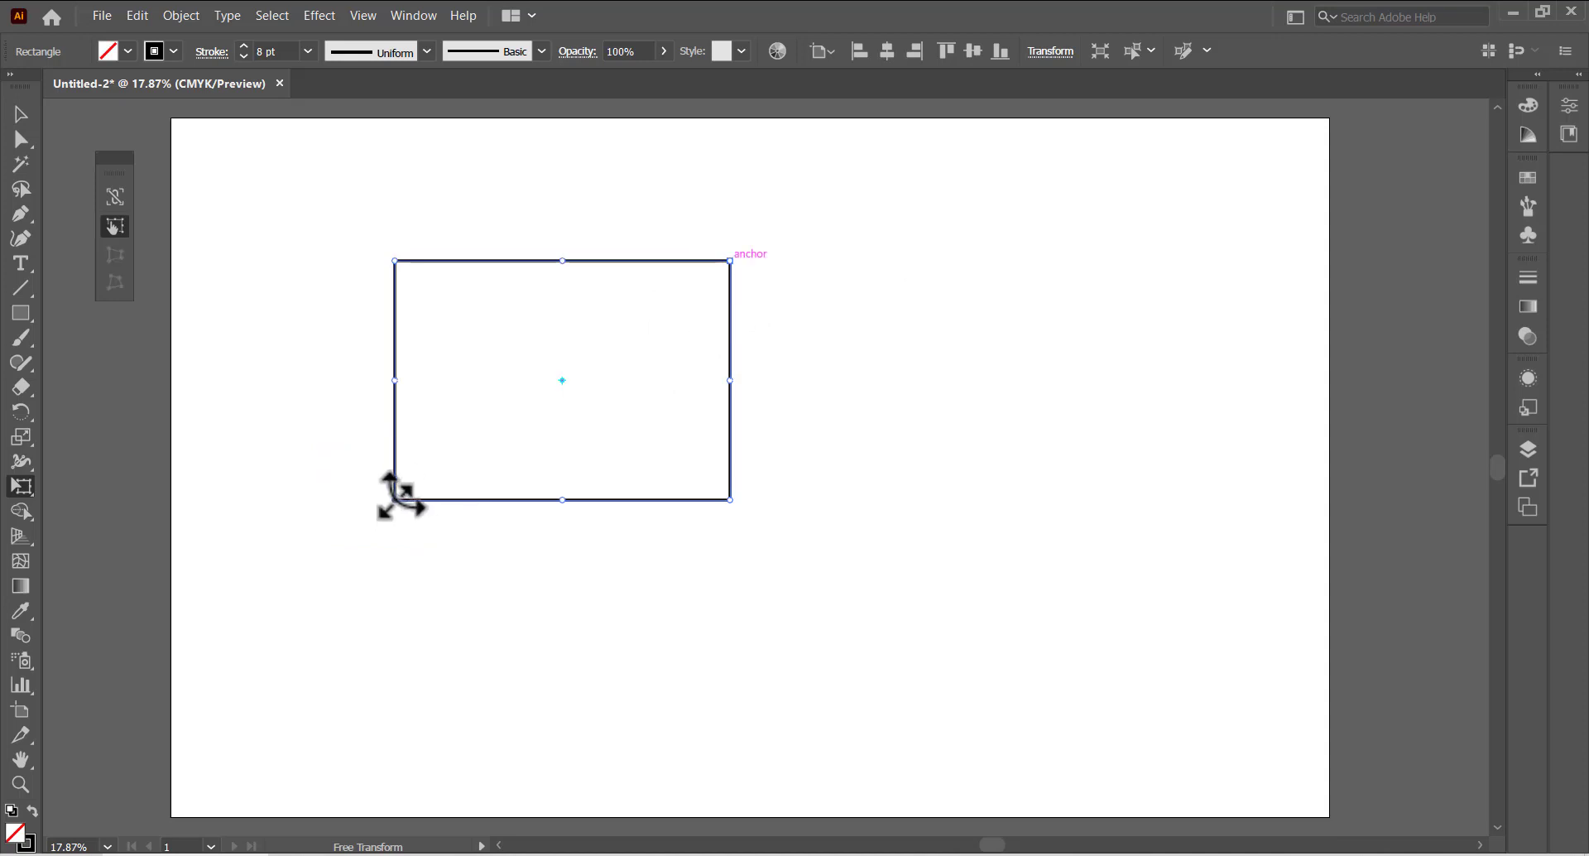
mouse_move(397, 490)
mouse_down()
mouse_move(340, 532)
mouse_move(409, 486)
mouse_up()
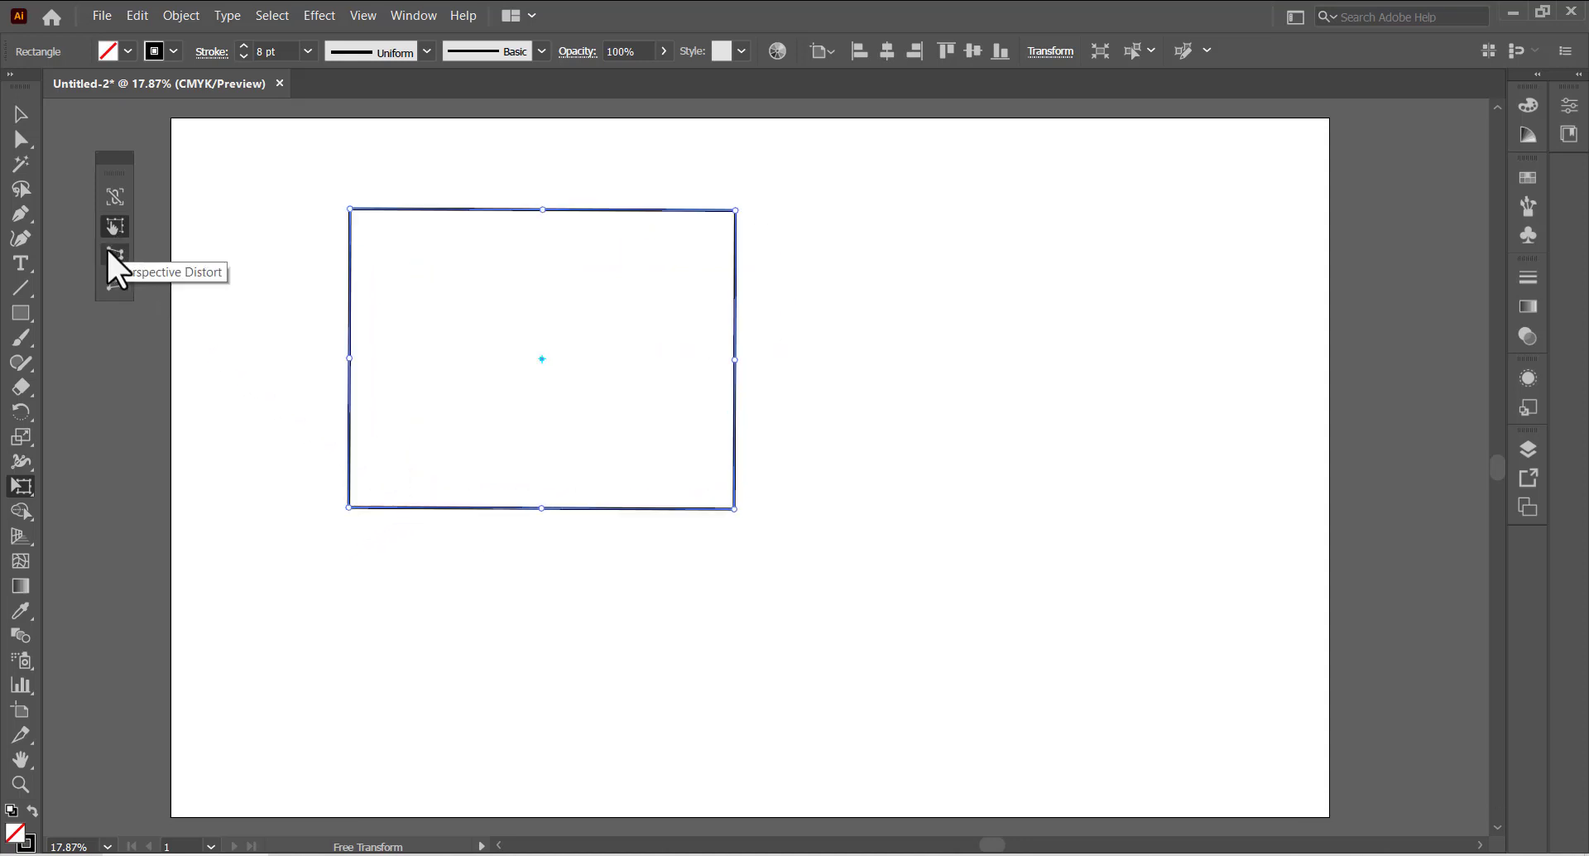
Try Perspective Distort on the rectangle's top corners and undo the distortions
click(112, 254)
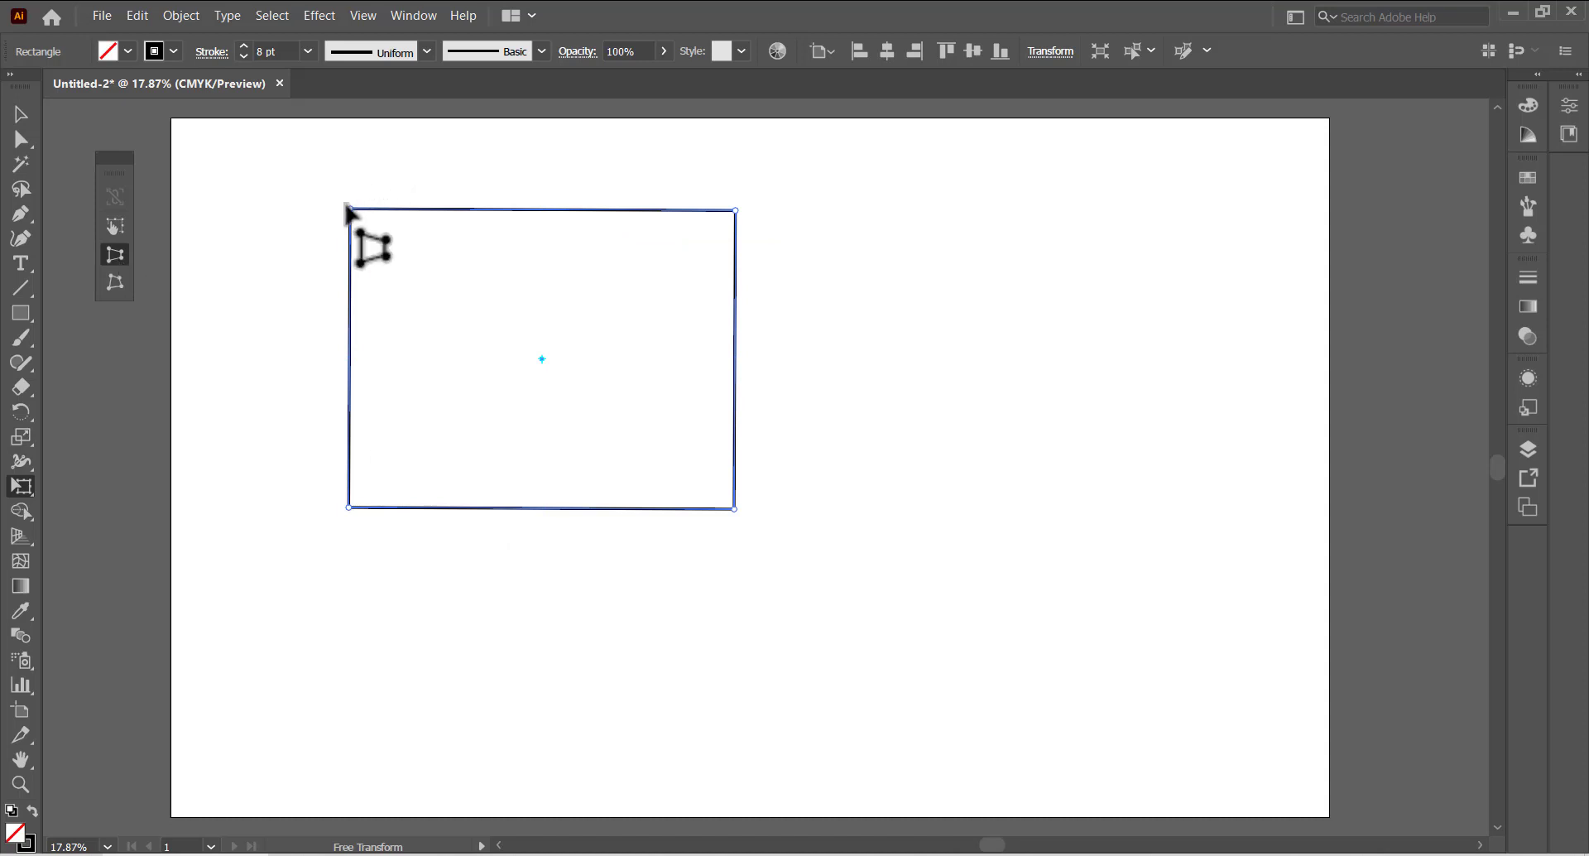
drag(348, 209, 513, 212)
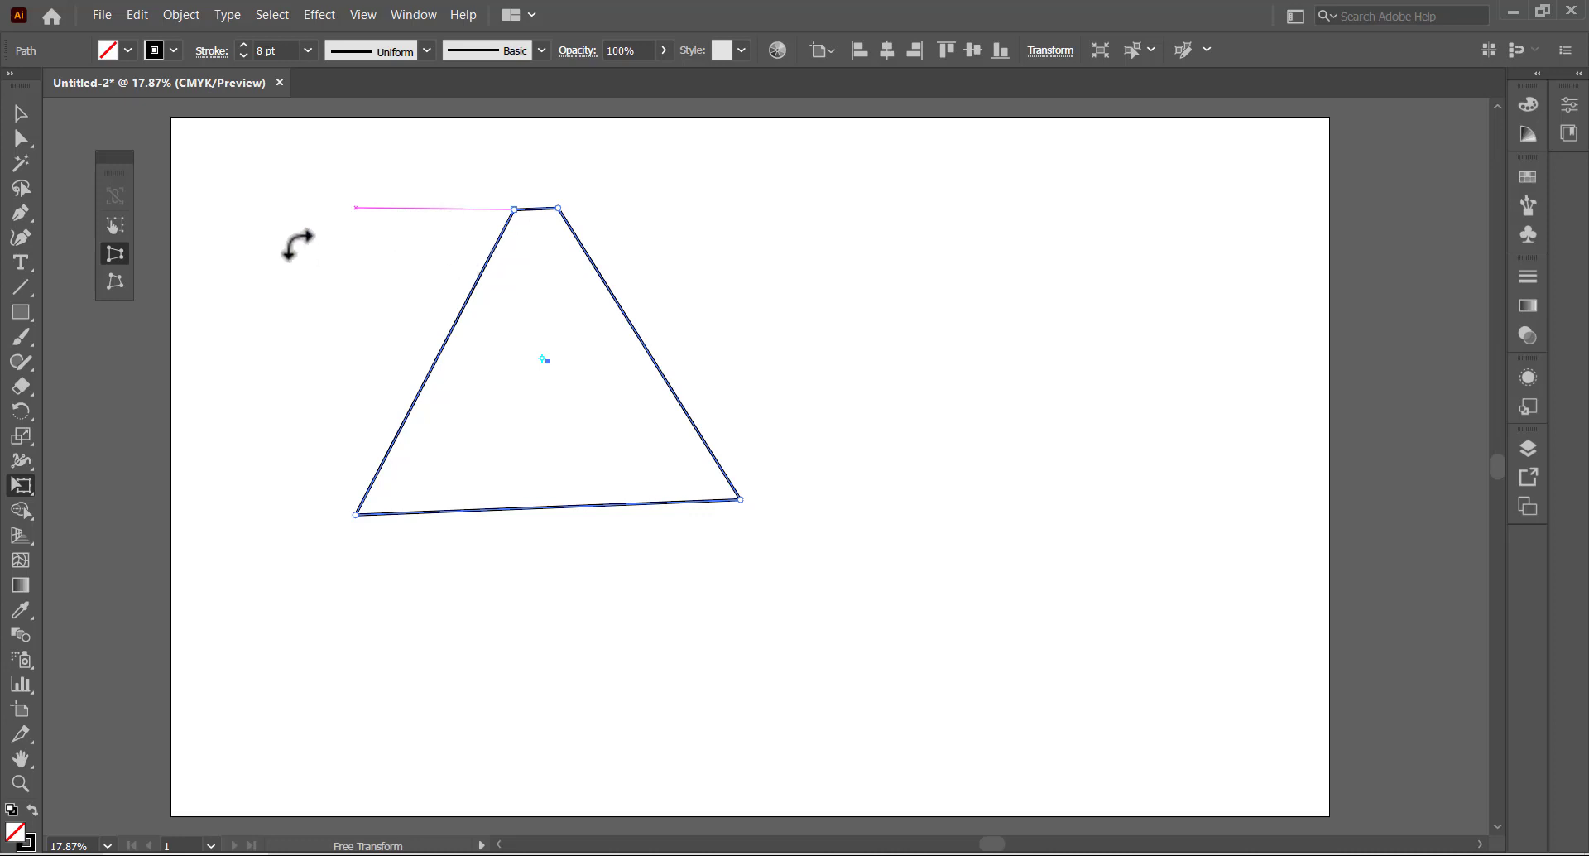
key(ctrl+z)
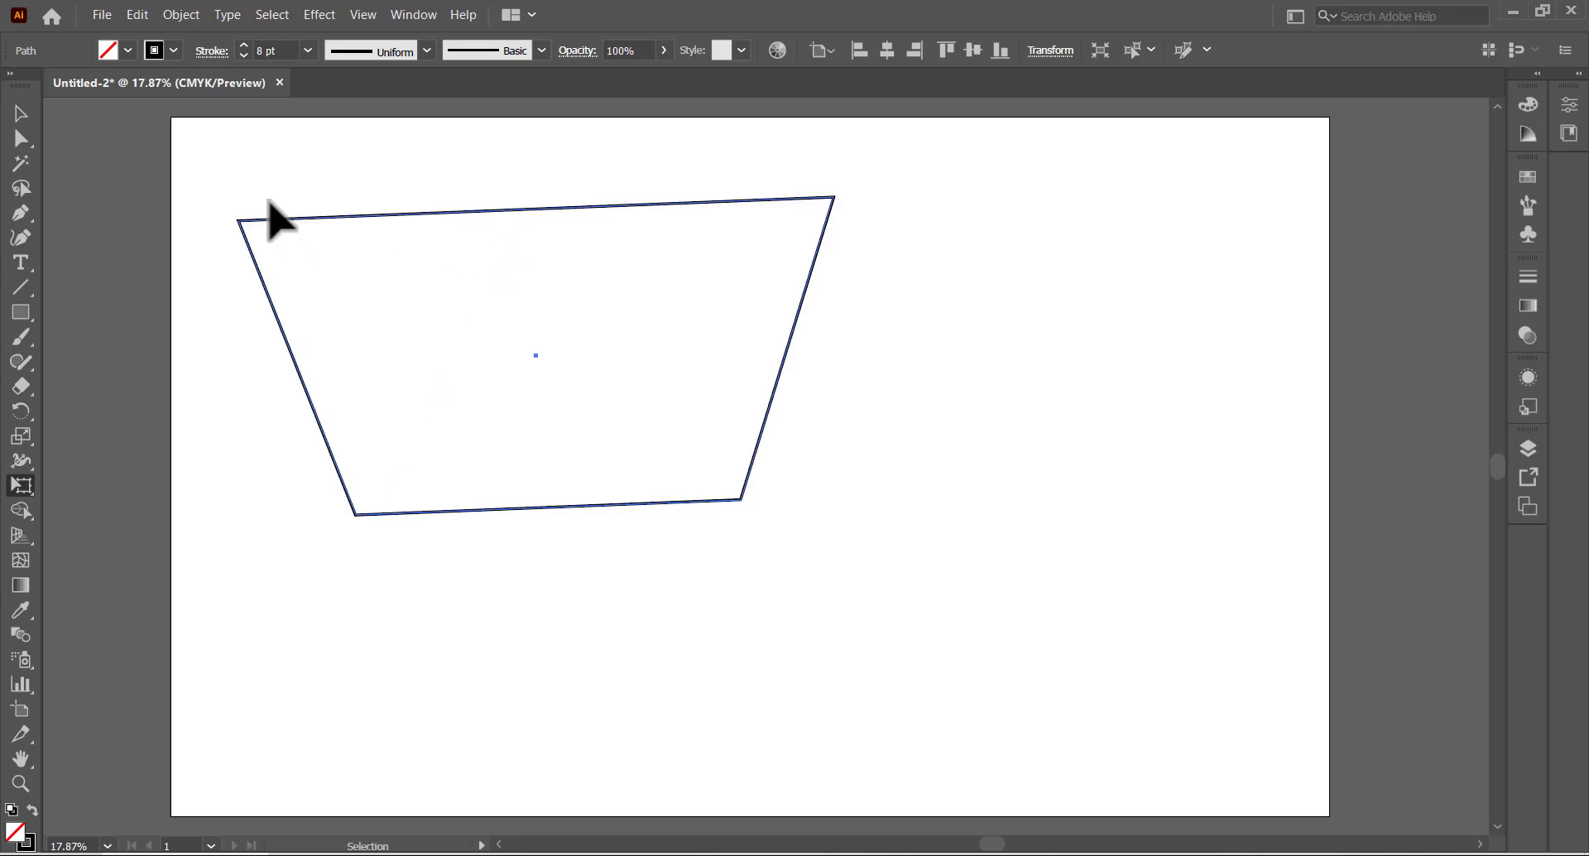
key(ctrl+z)
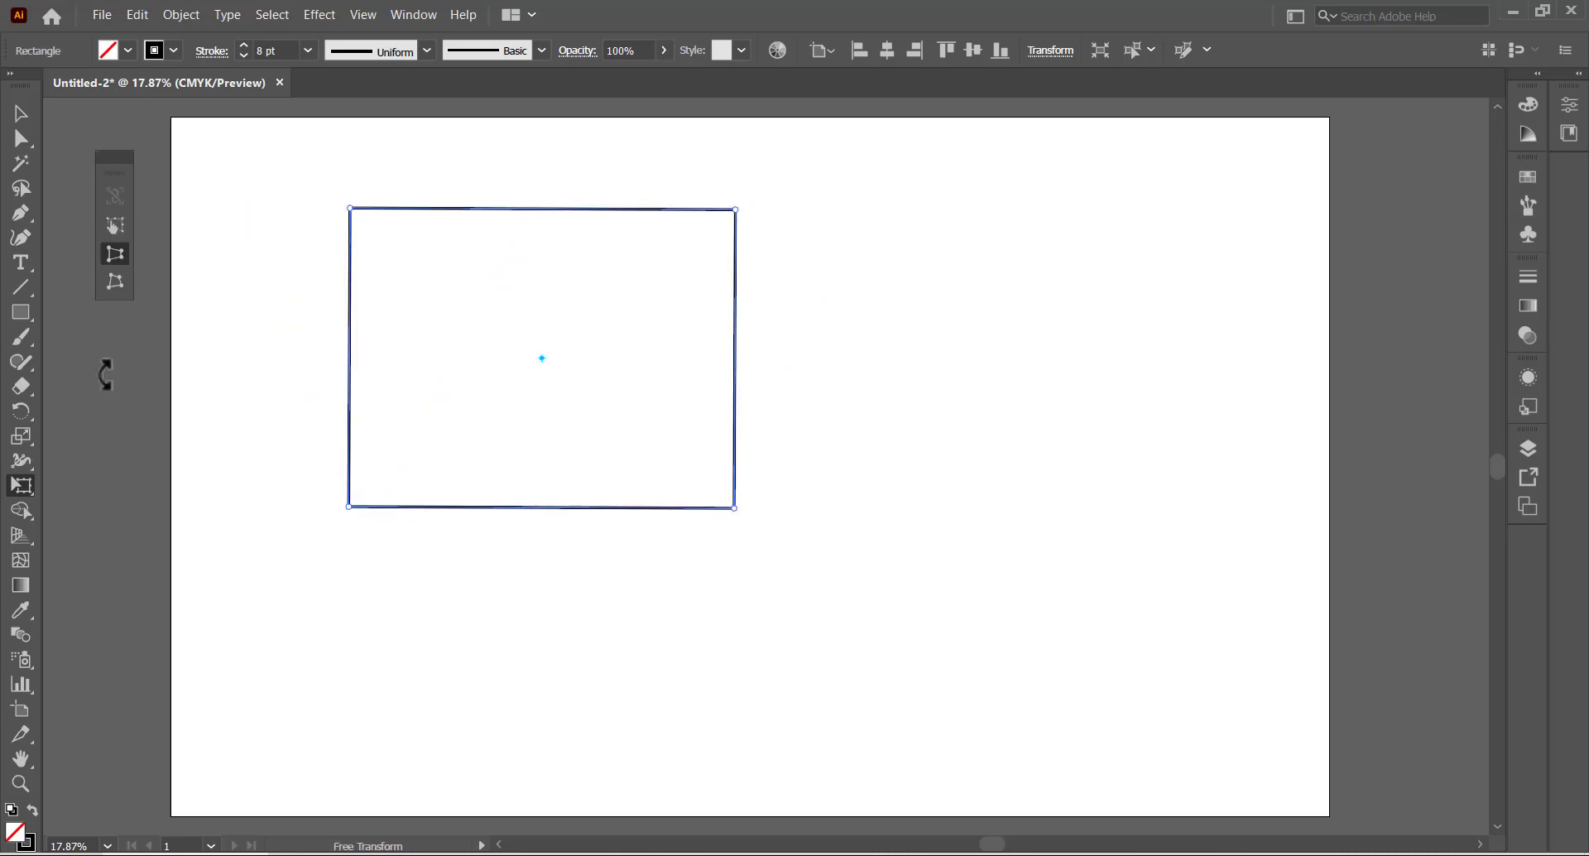
Use Free Distort to pull the rectangle's lower-left corner down to the right and its upper-right corner downward
click(109, 284)
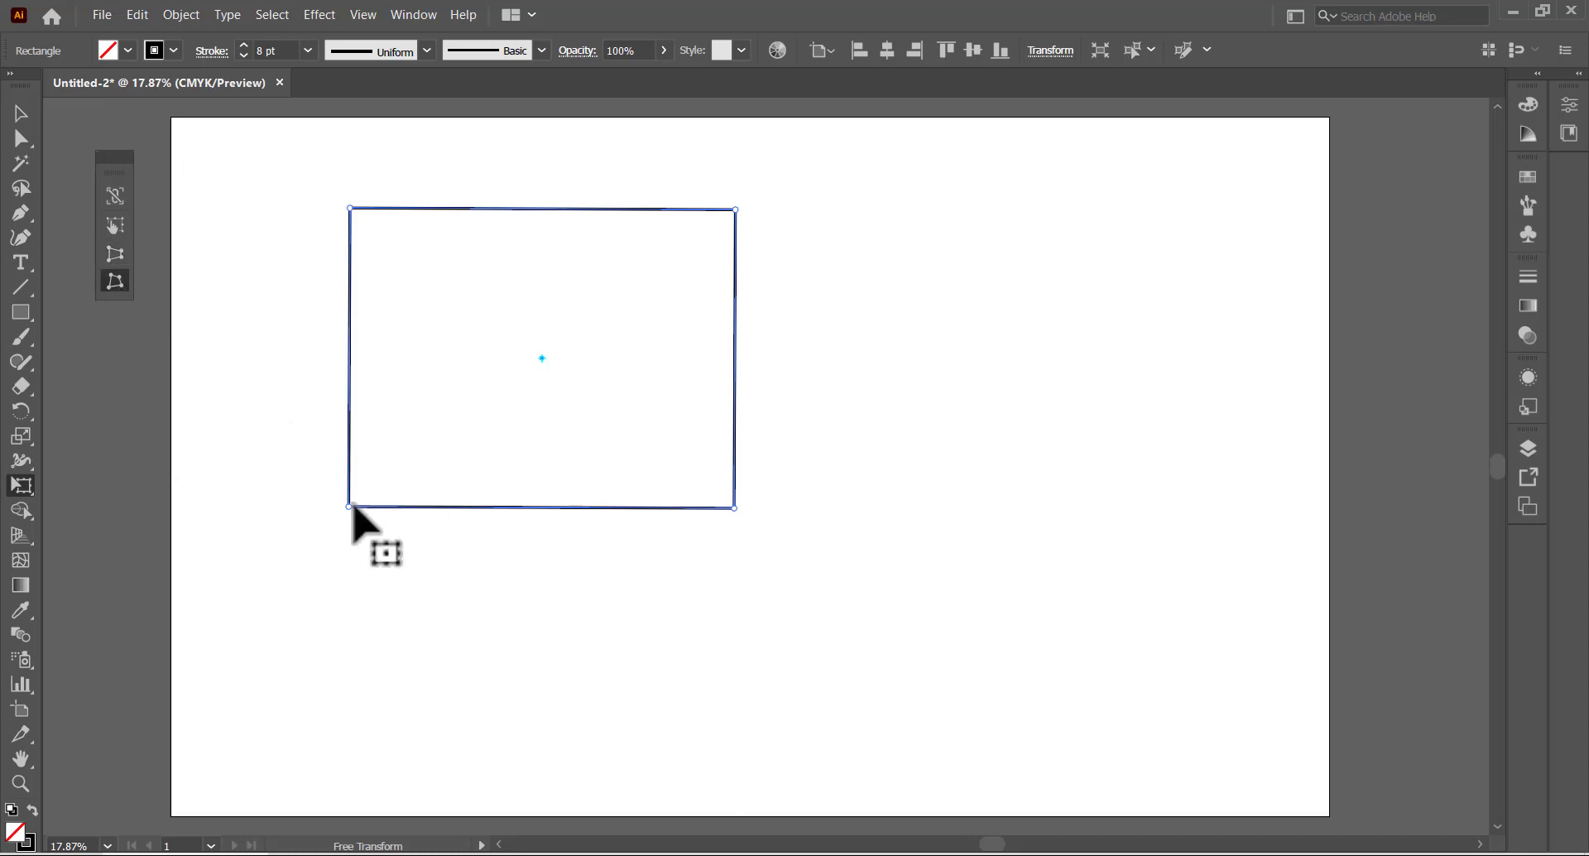
drag(348, 508, 631, 593)
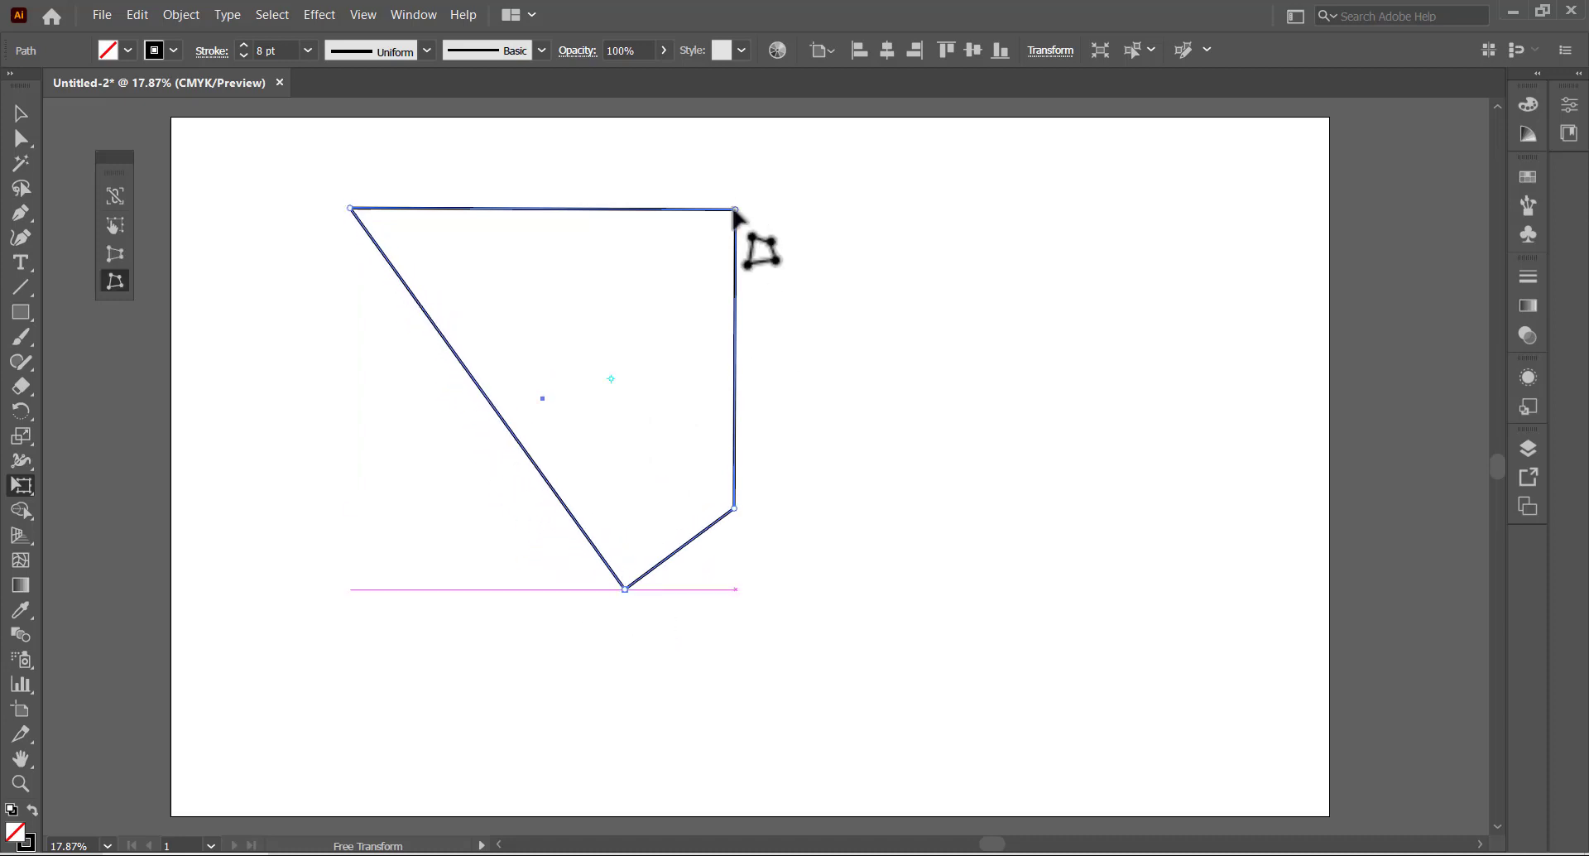
drag(735, 210, 770, 351)
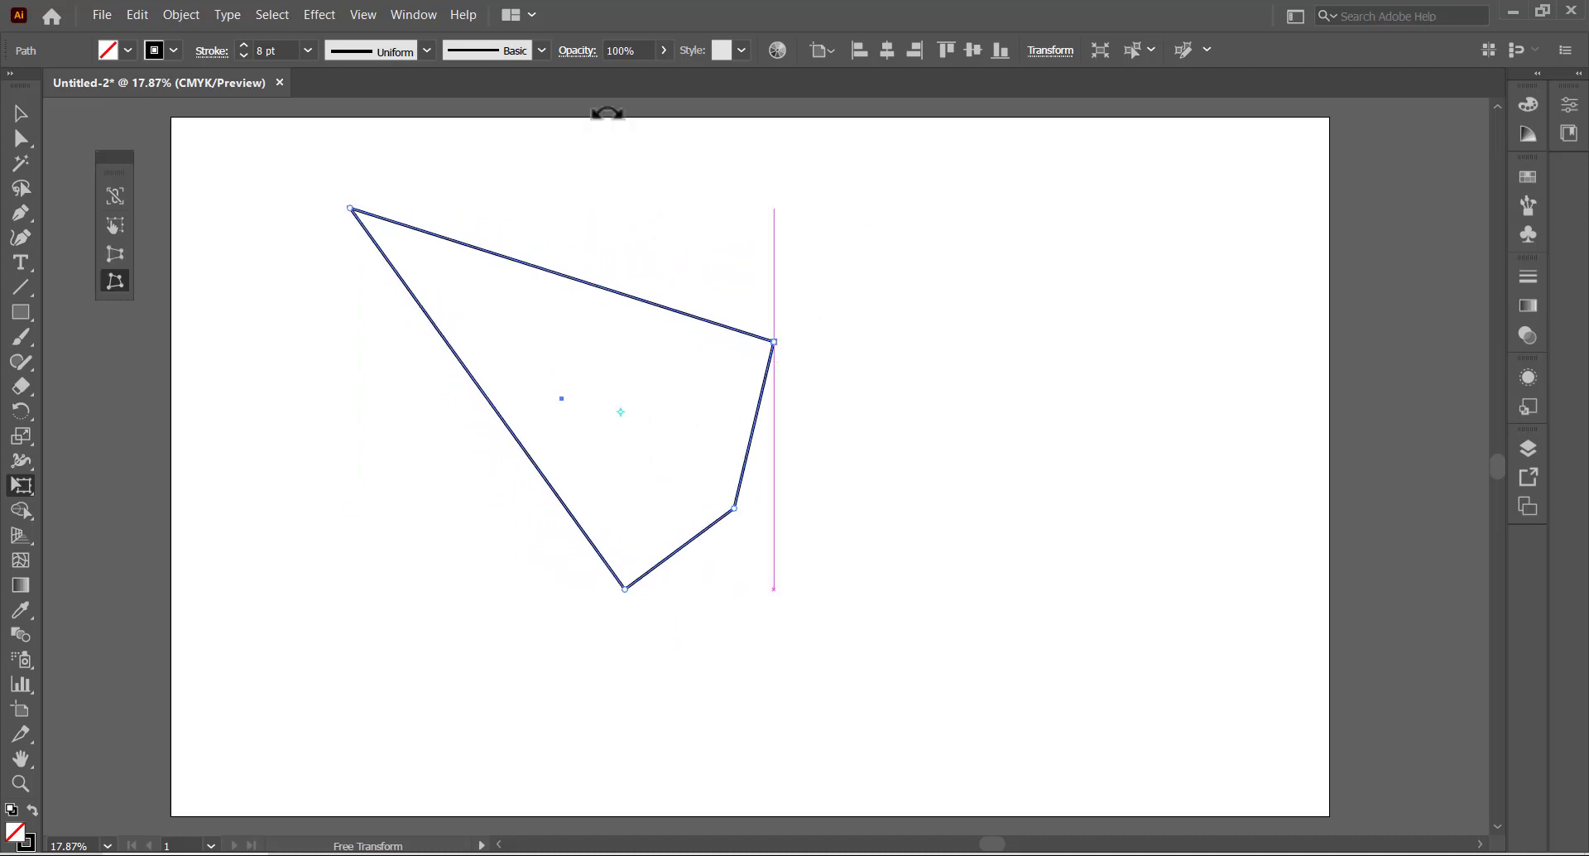
Turn on Constrain, rotate the four-sided shape about its centre, and distort it further with Free Distort
click(113, 195)
mouse_move(344, 206)
mouse_down()
mouse_move(336, 379)
mouse_move(380, 508)
mouse_move(568, 617)
mouse_move(756, 560)
mouse_move(762, 521)
mouse_up()
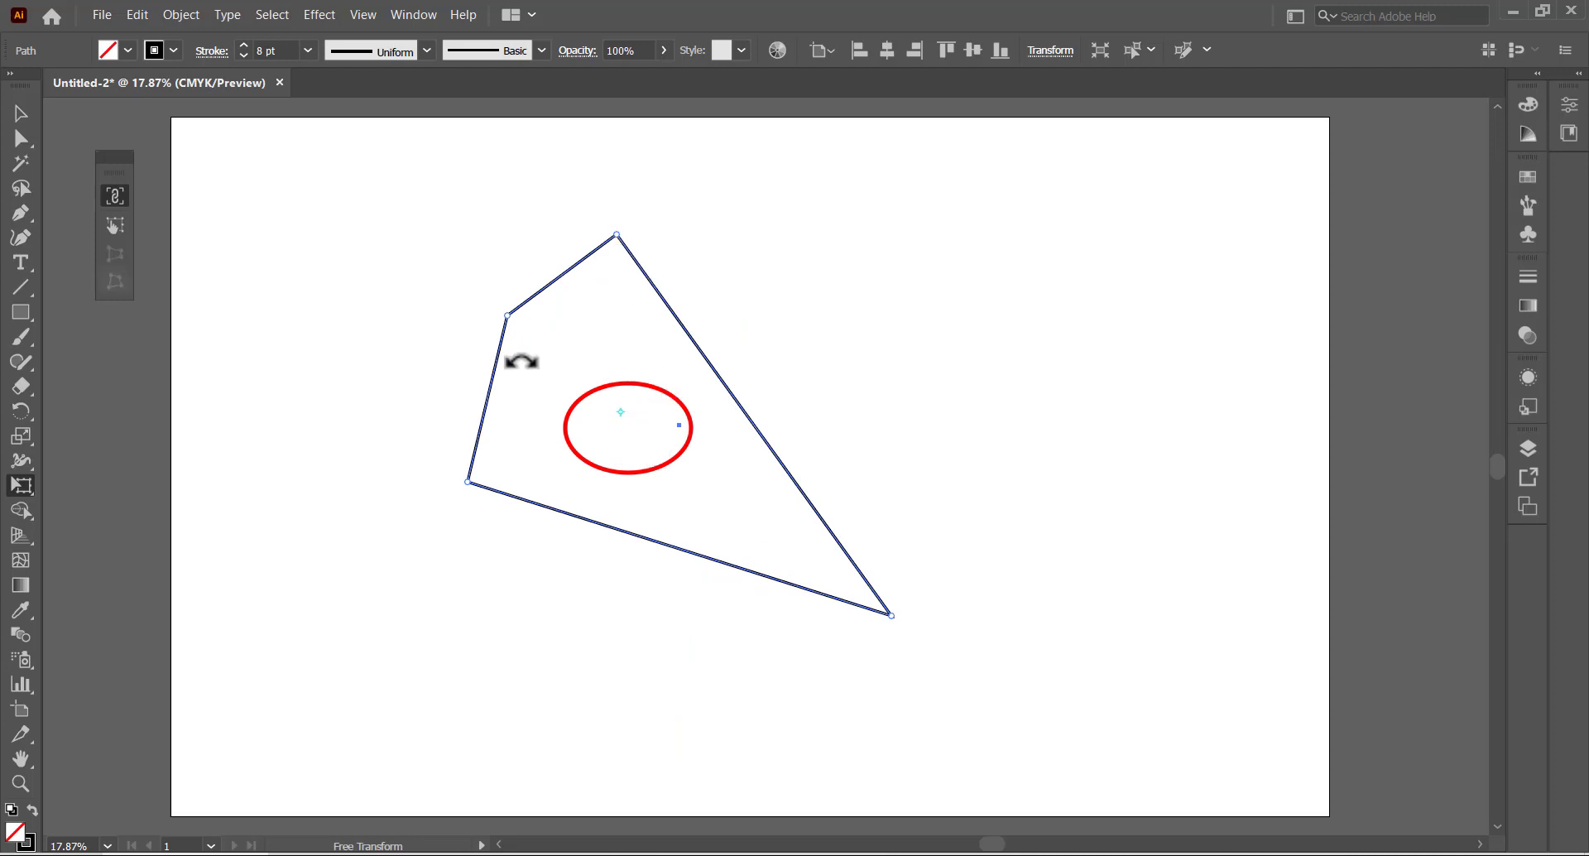
drag(521, 361, 782, 409)
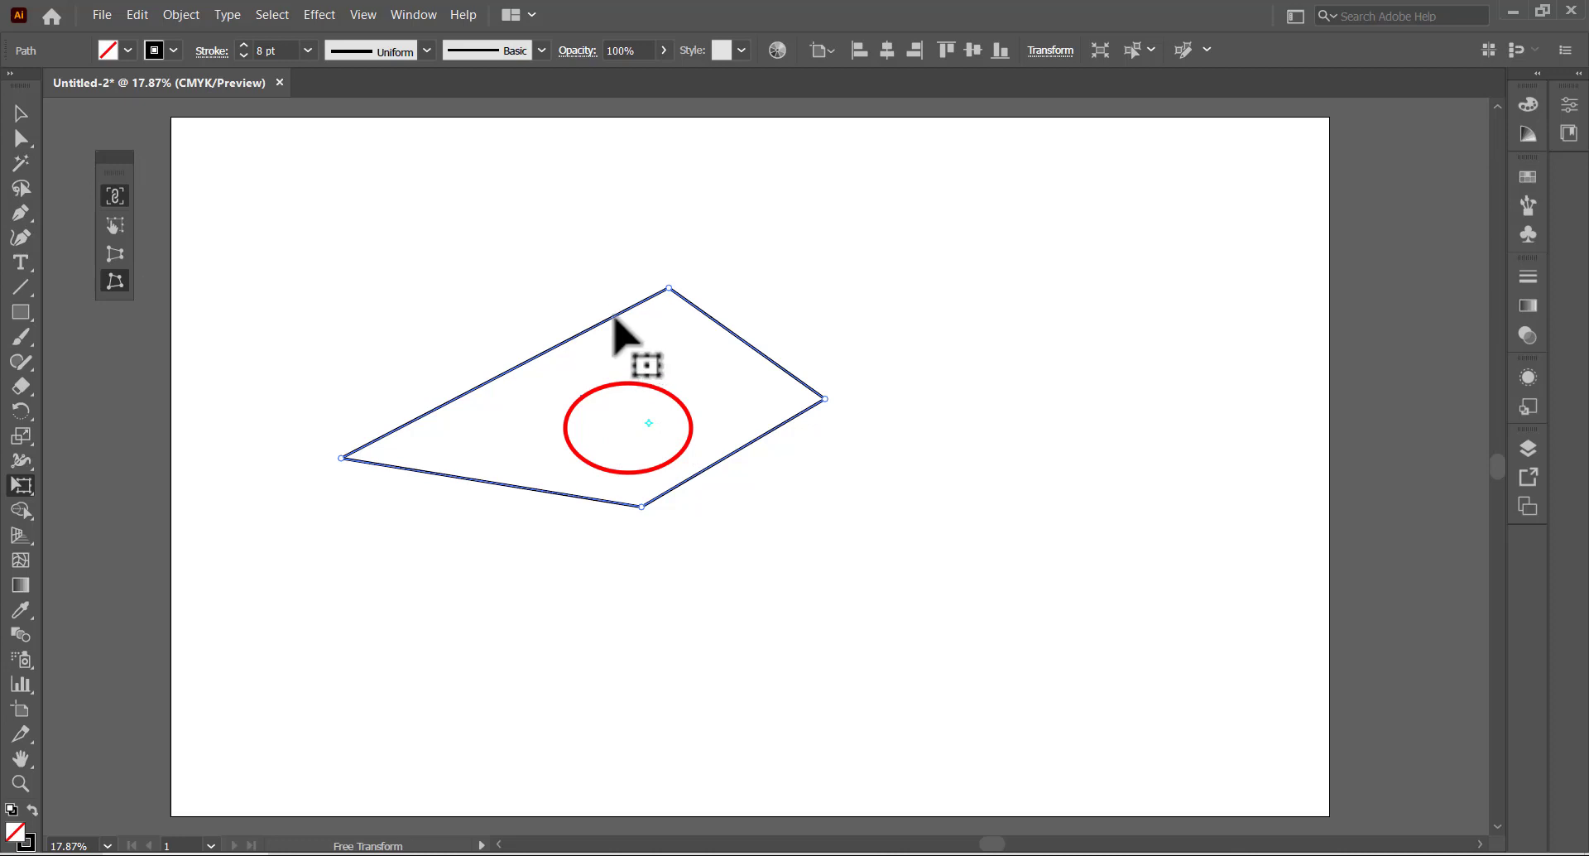
drag(611, 315, 828, 317)
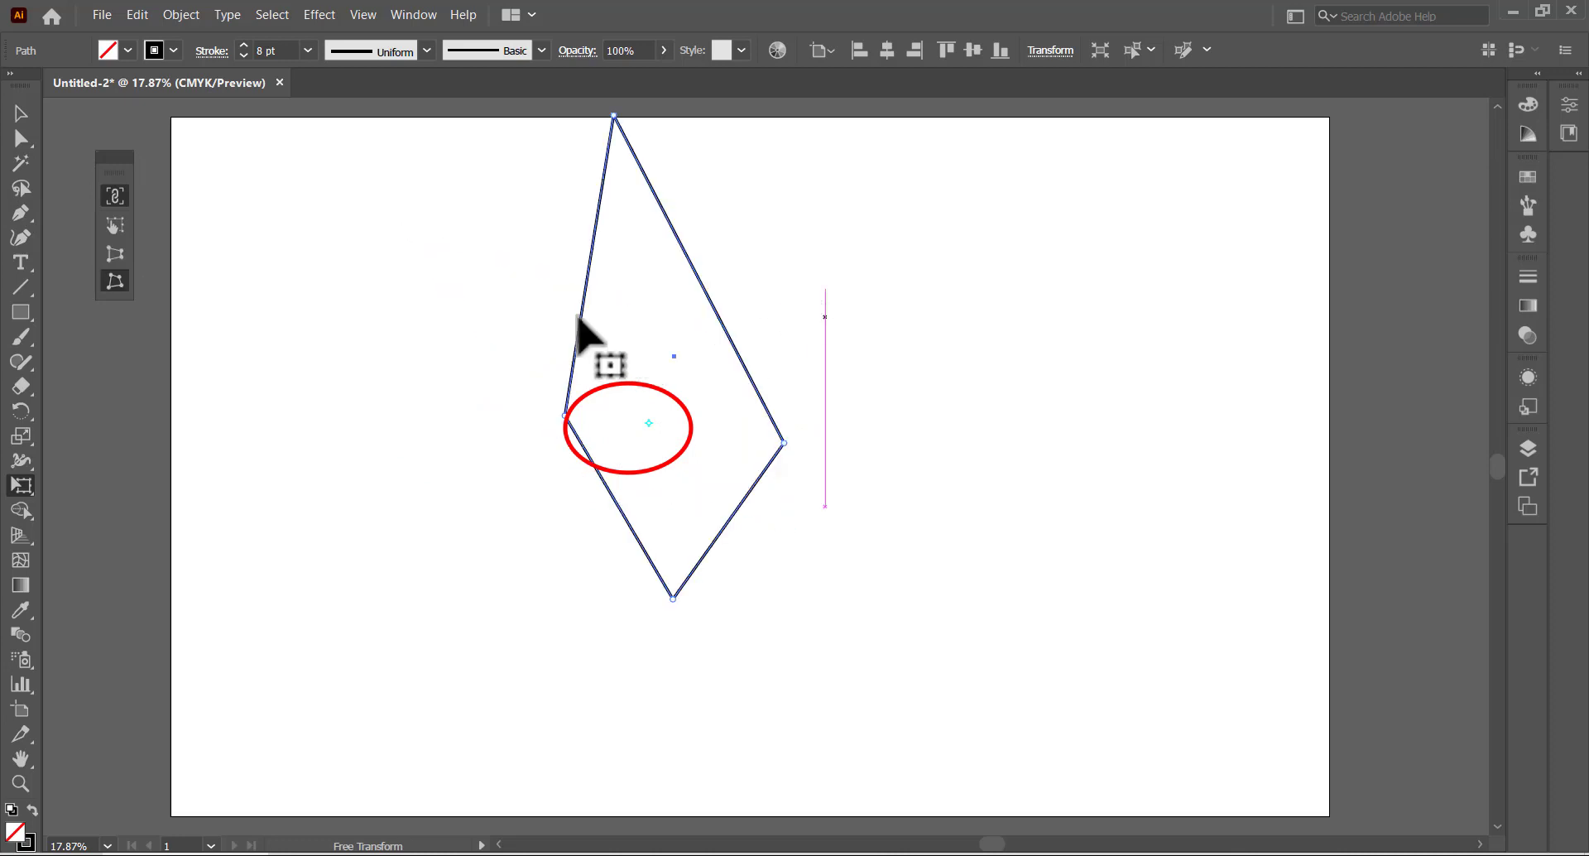
Move the distorted shape over the artboard's right edge and draw a circle just left of the artboard's centre
click(20, 113)
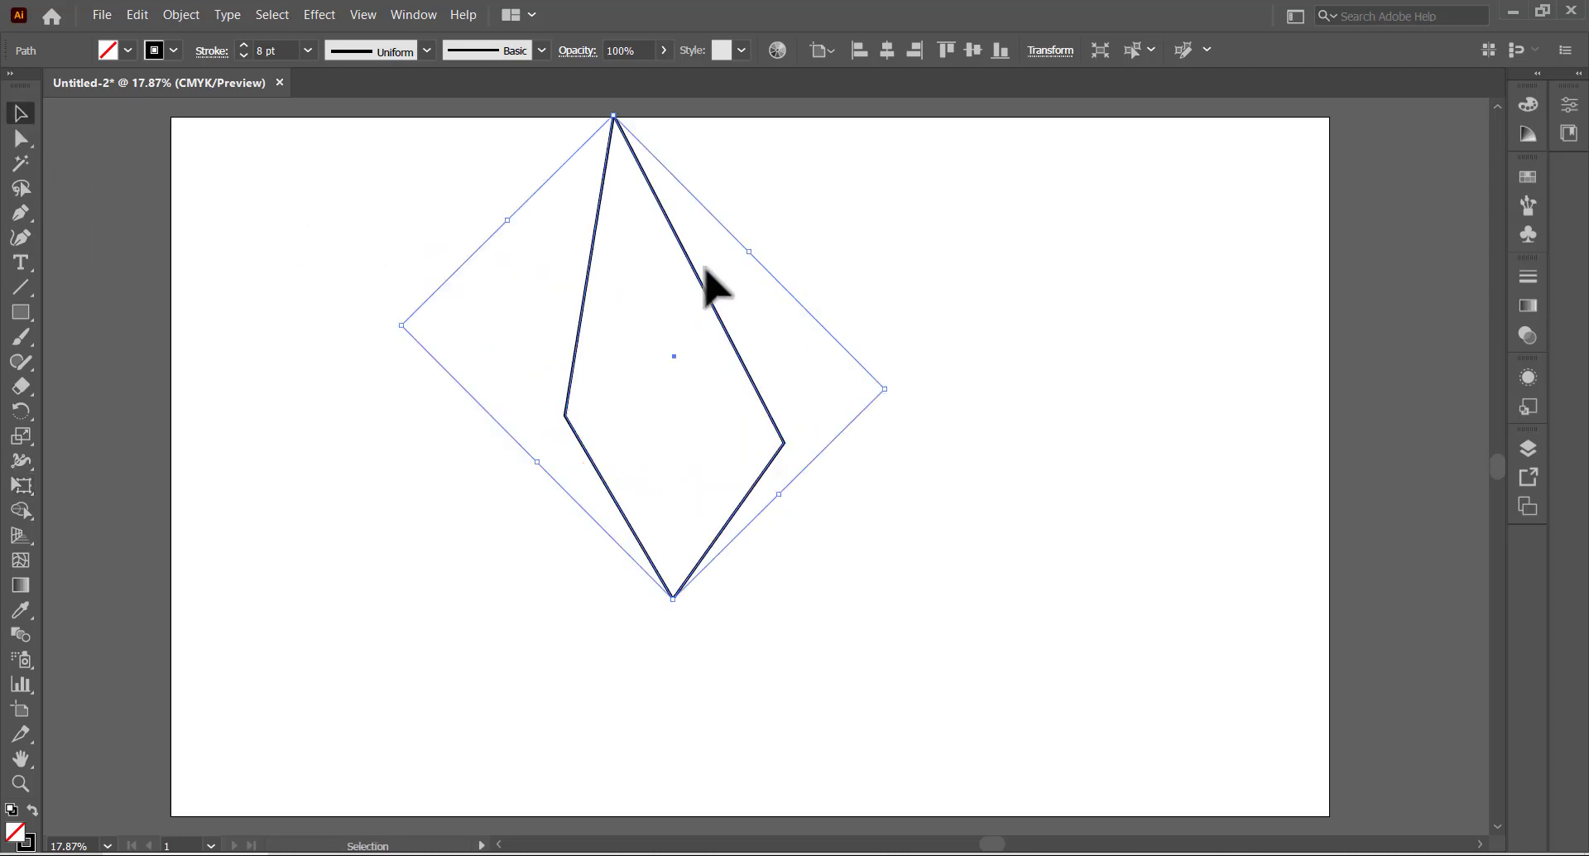
drag(705, 273, 1434, 303)
right_click(12, 298)
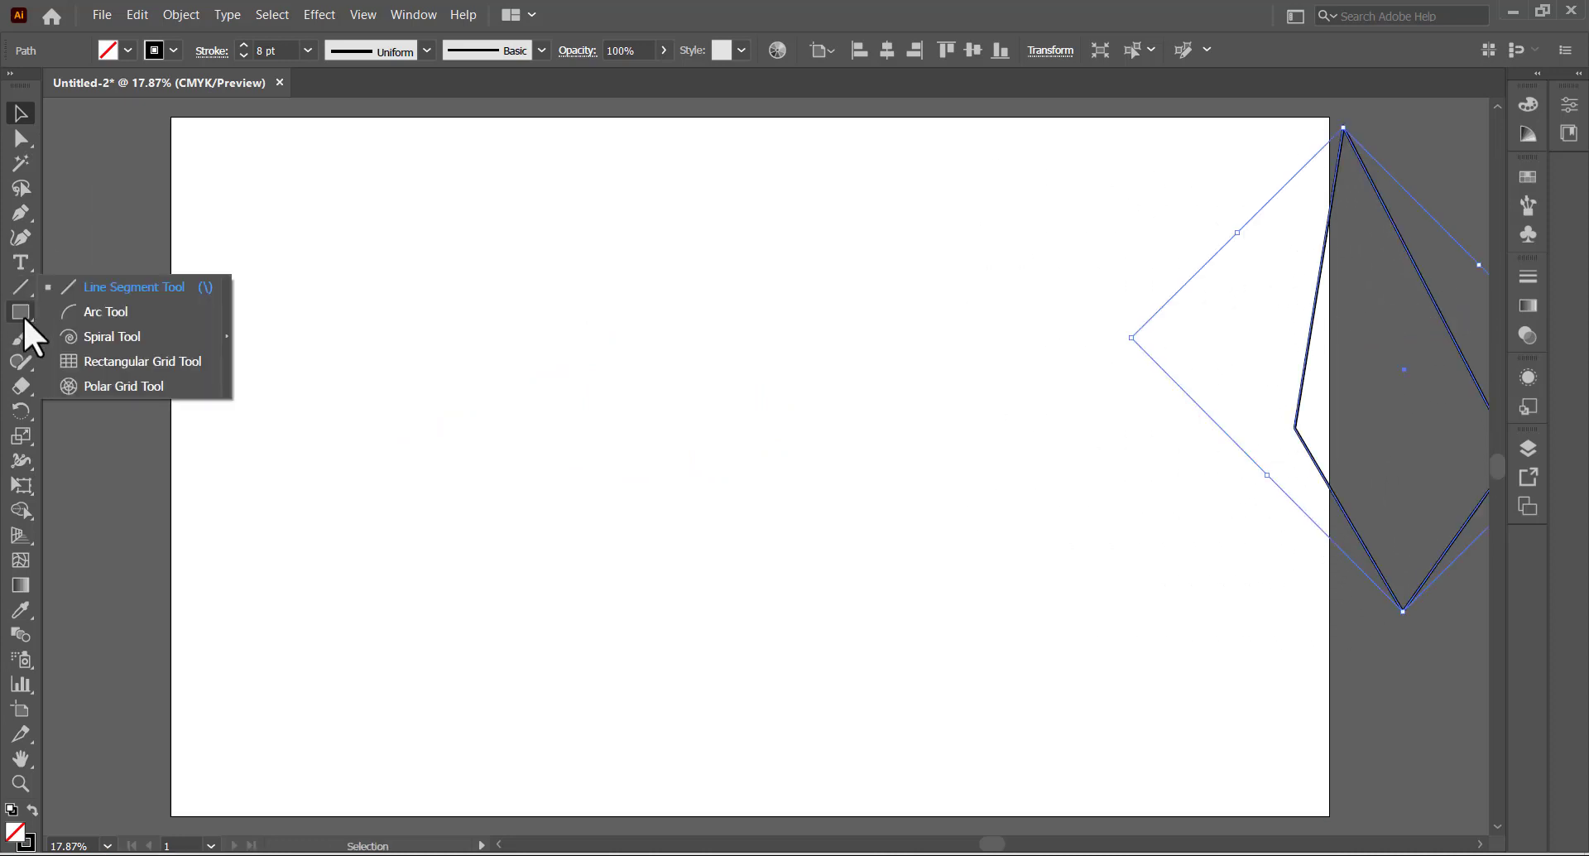
right_click(19, 310)
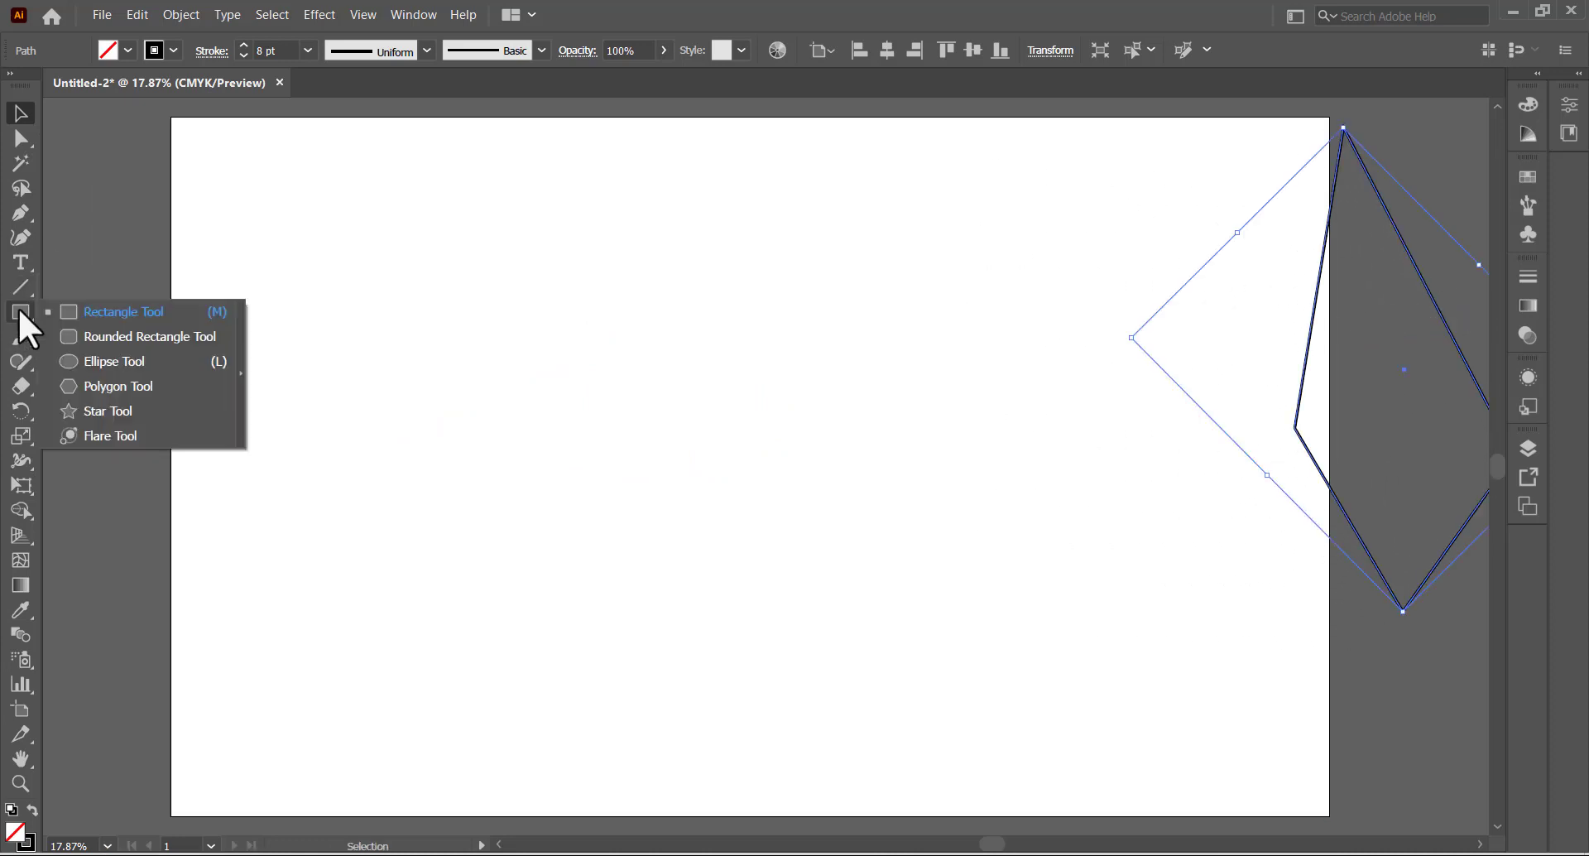
click(88, 364)
drag(500, 391, 720, 620)
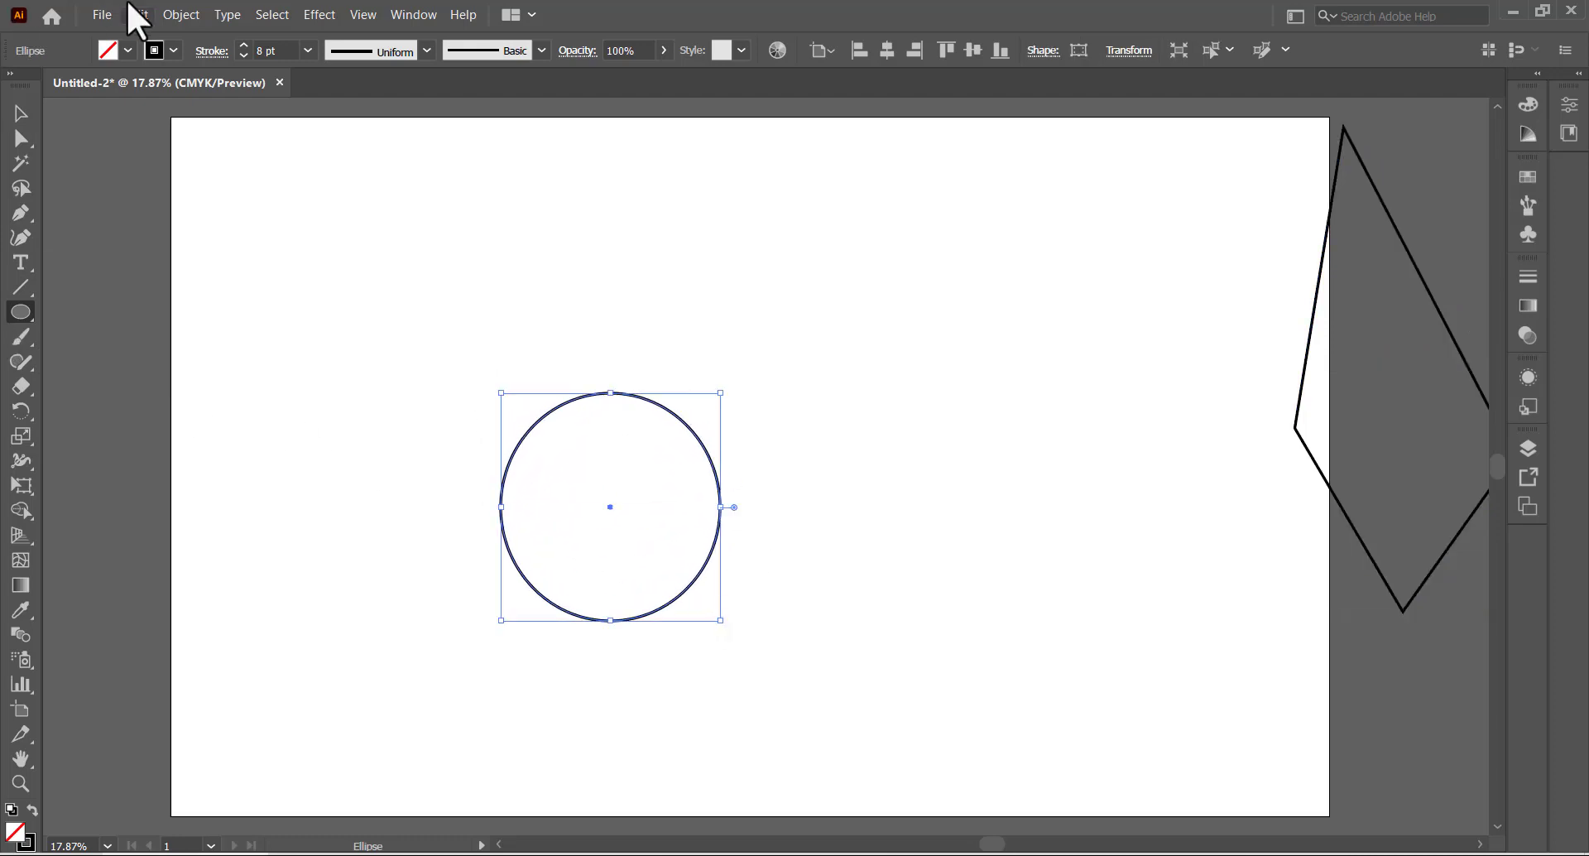
Fill the circle with red and set its stroke to none
click(128, 50)
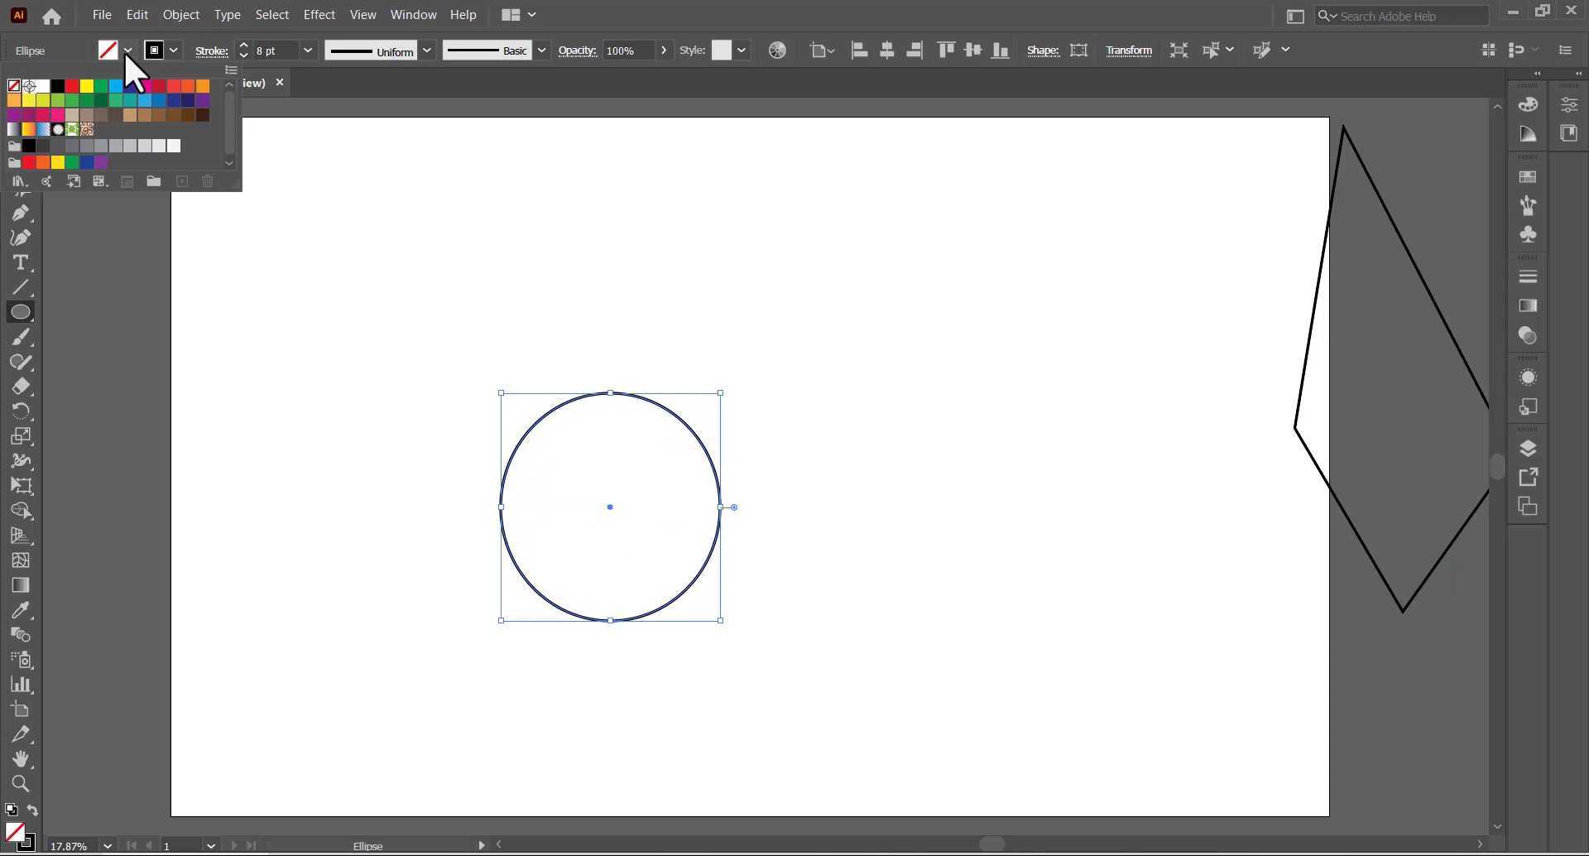
click(72, 86)
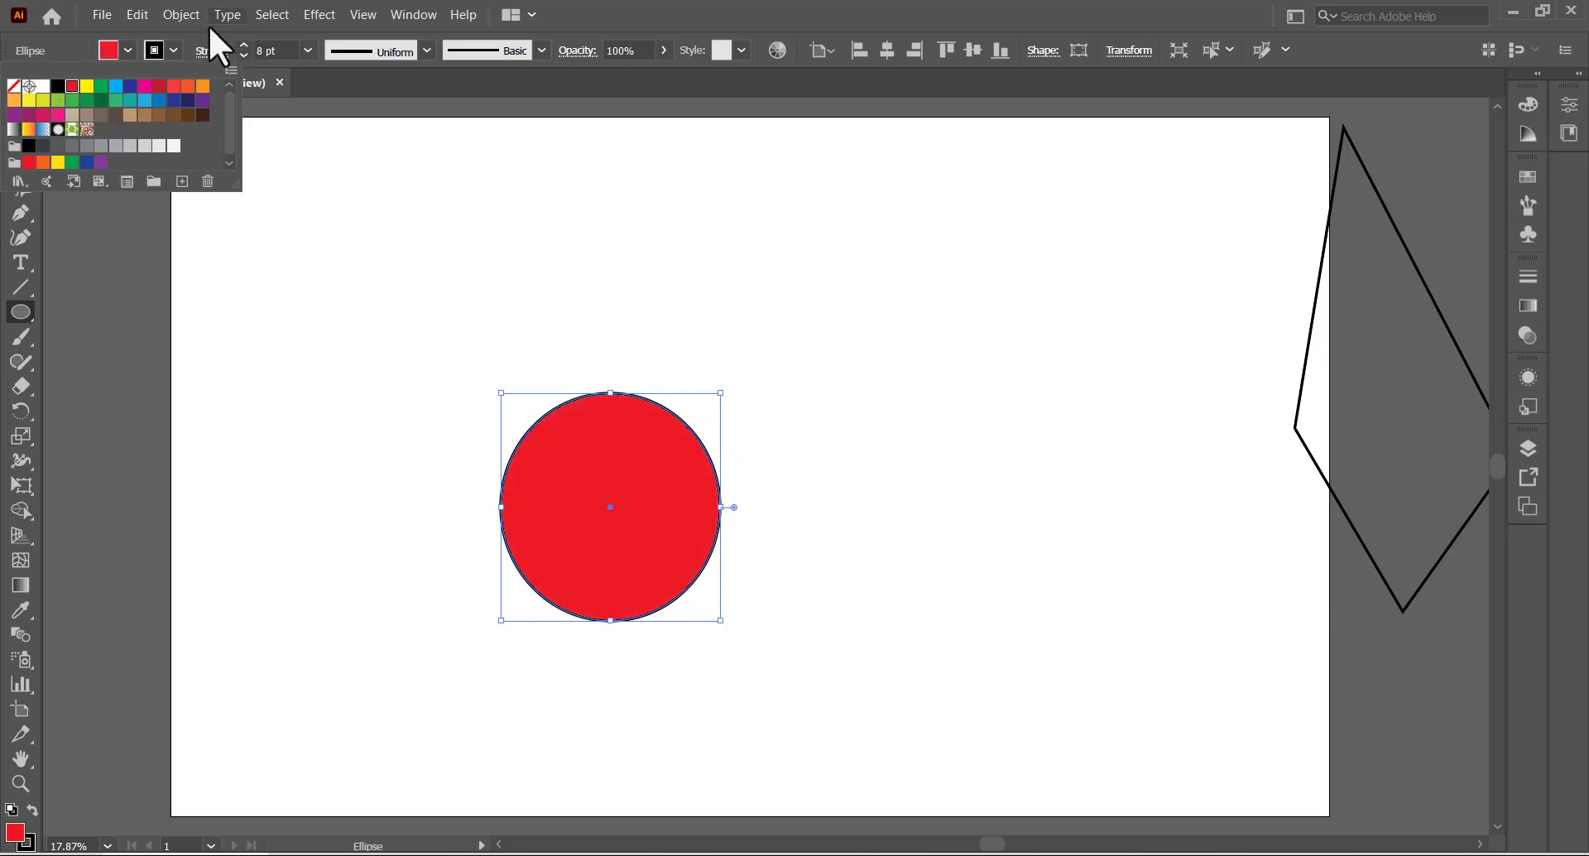
click(171, 47)
click(166, 48)
click(13, 86)
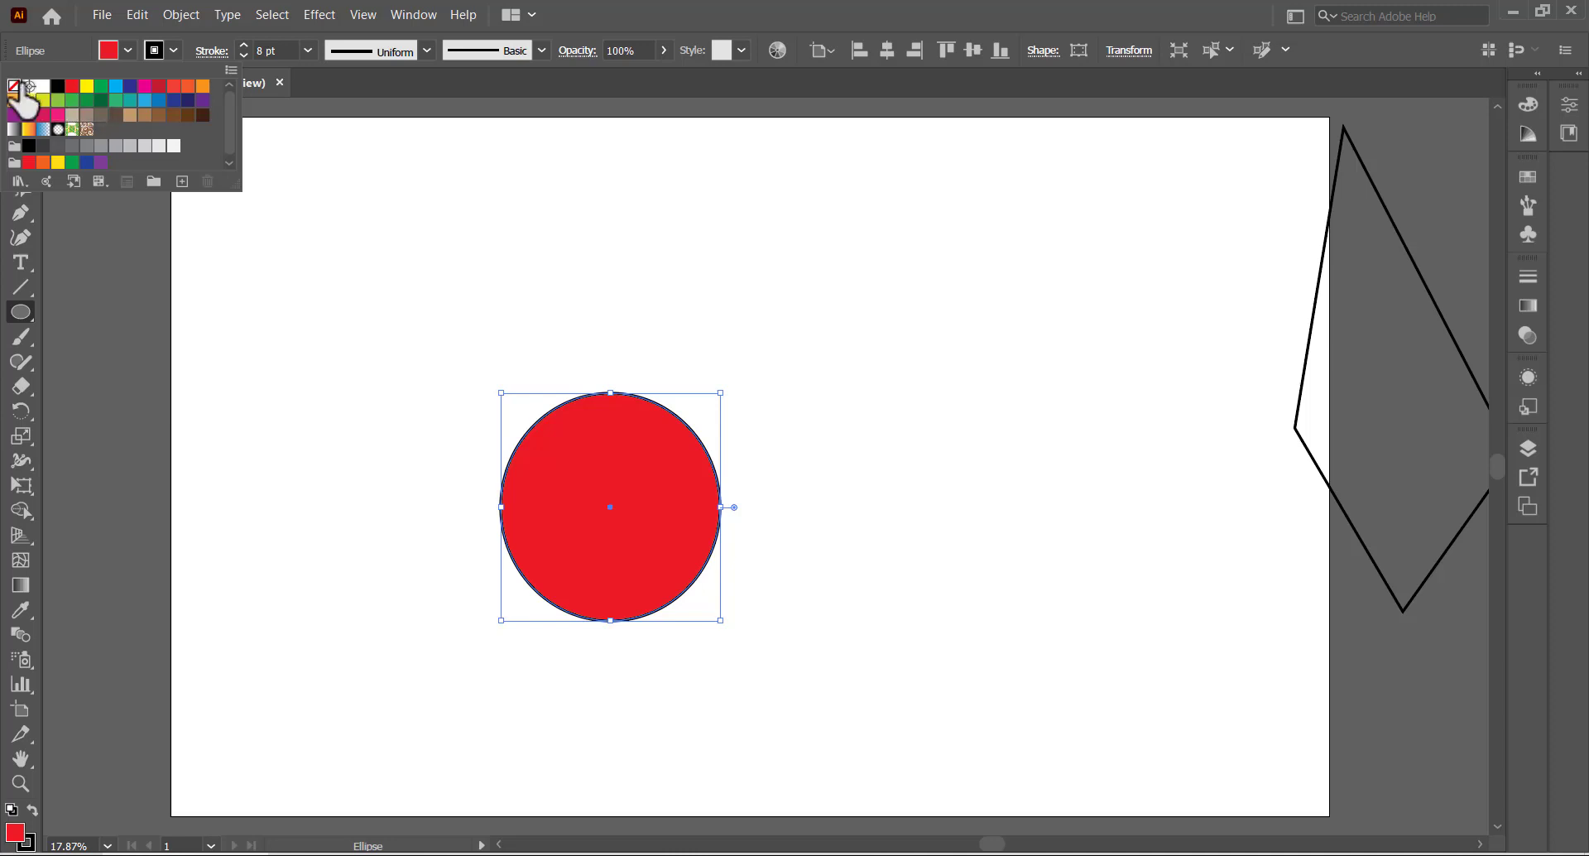
click(299, 275)
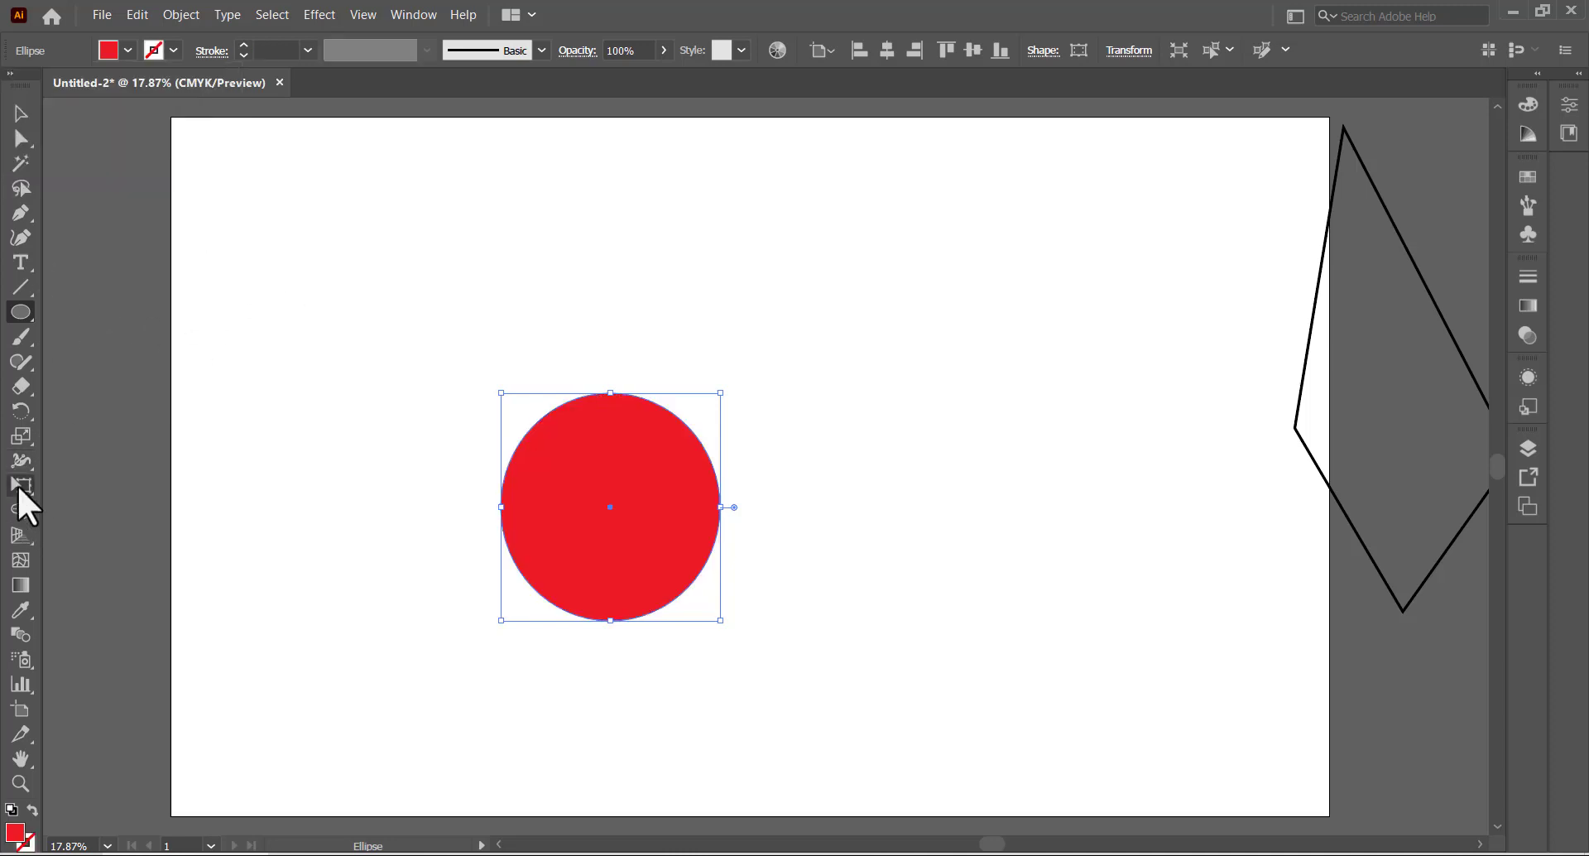
Use Perspective Distort to widen the red circle's top and narrow its bottom into a rounded point
click(18, 484)
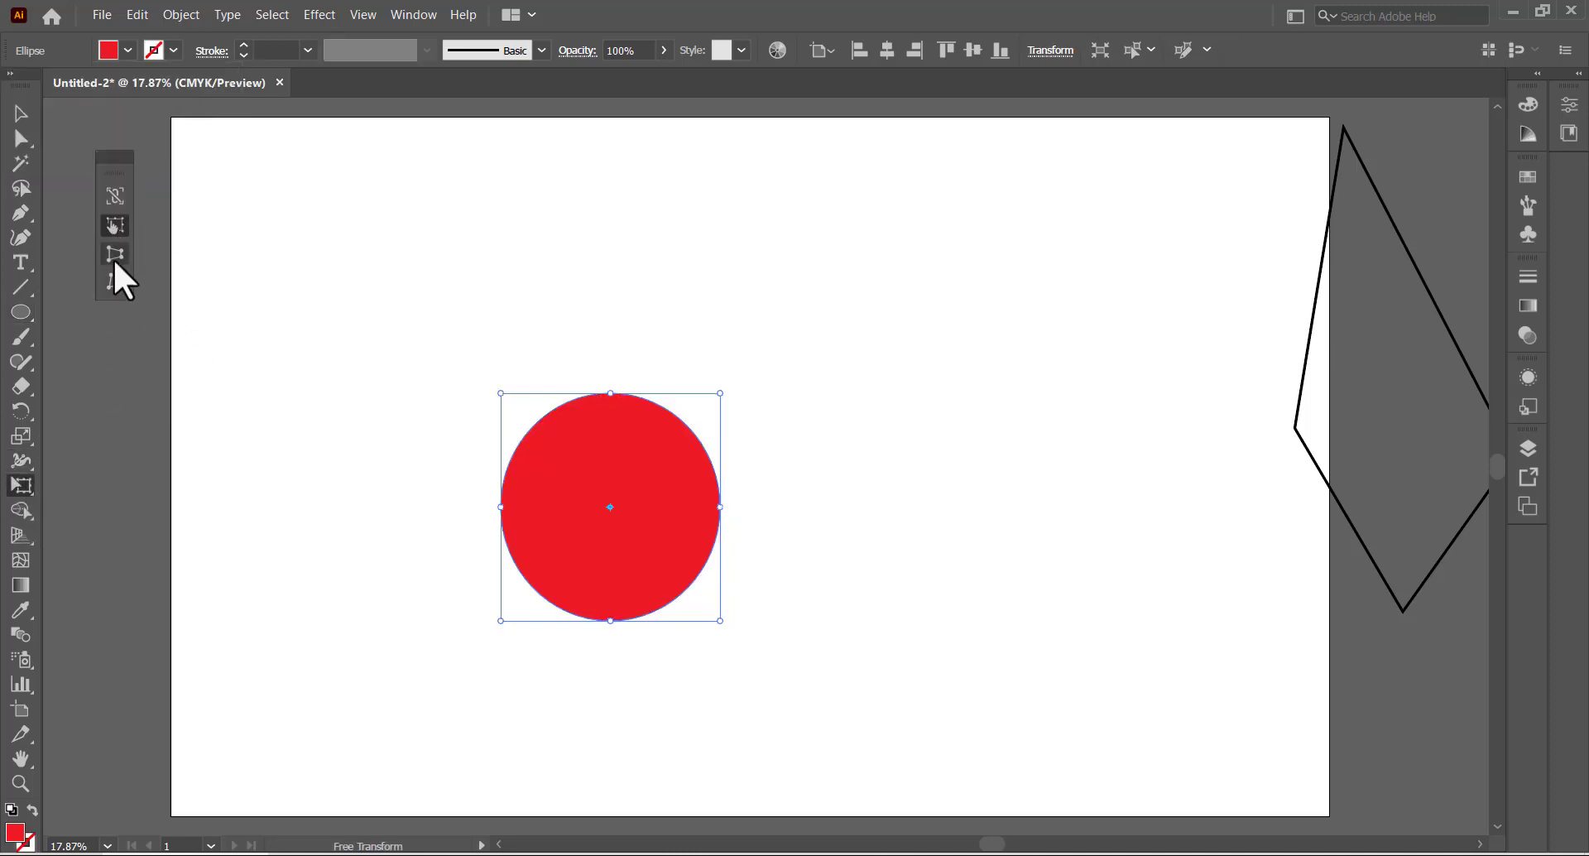
click(114, 255)
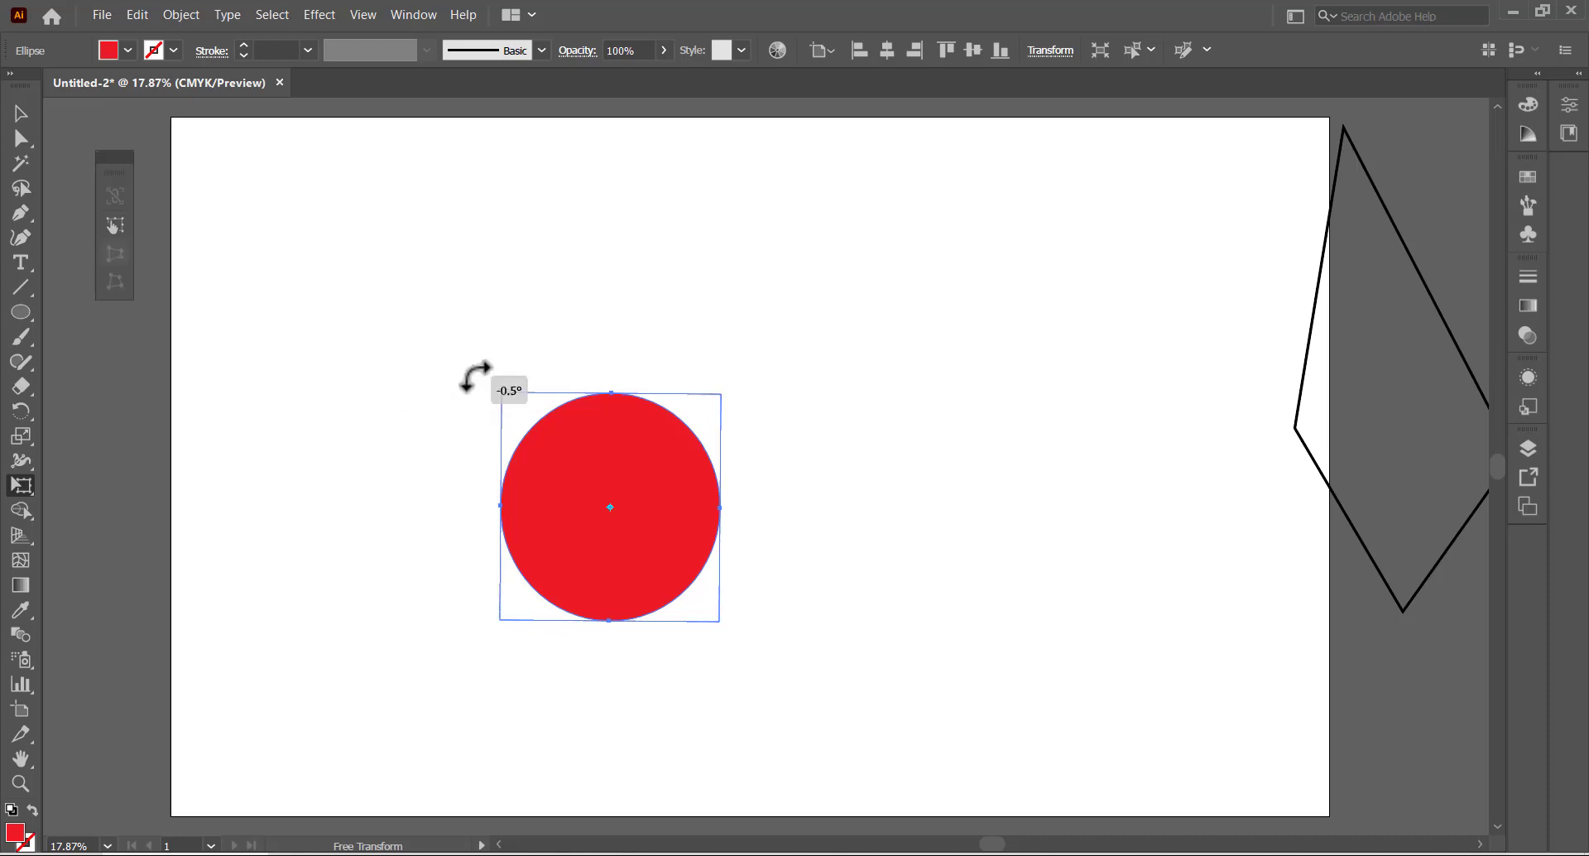
drag(500, 393, 311, 318)
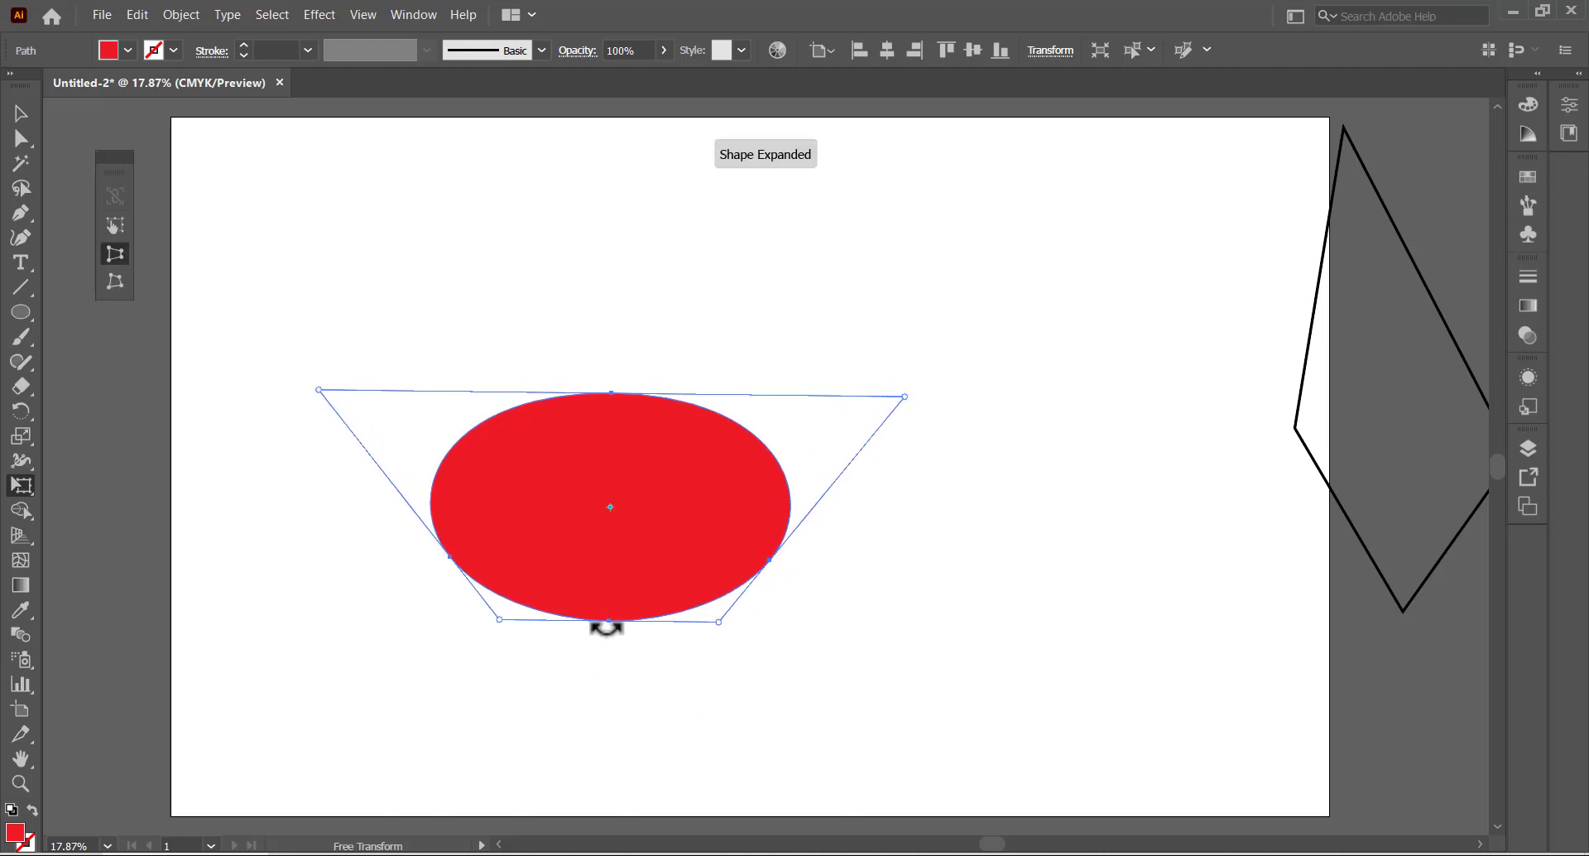
drag(607, 627, 614, 595)
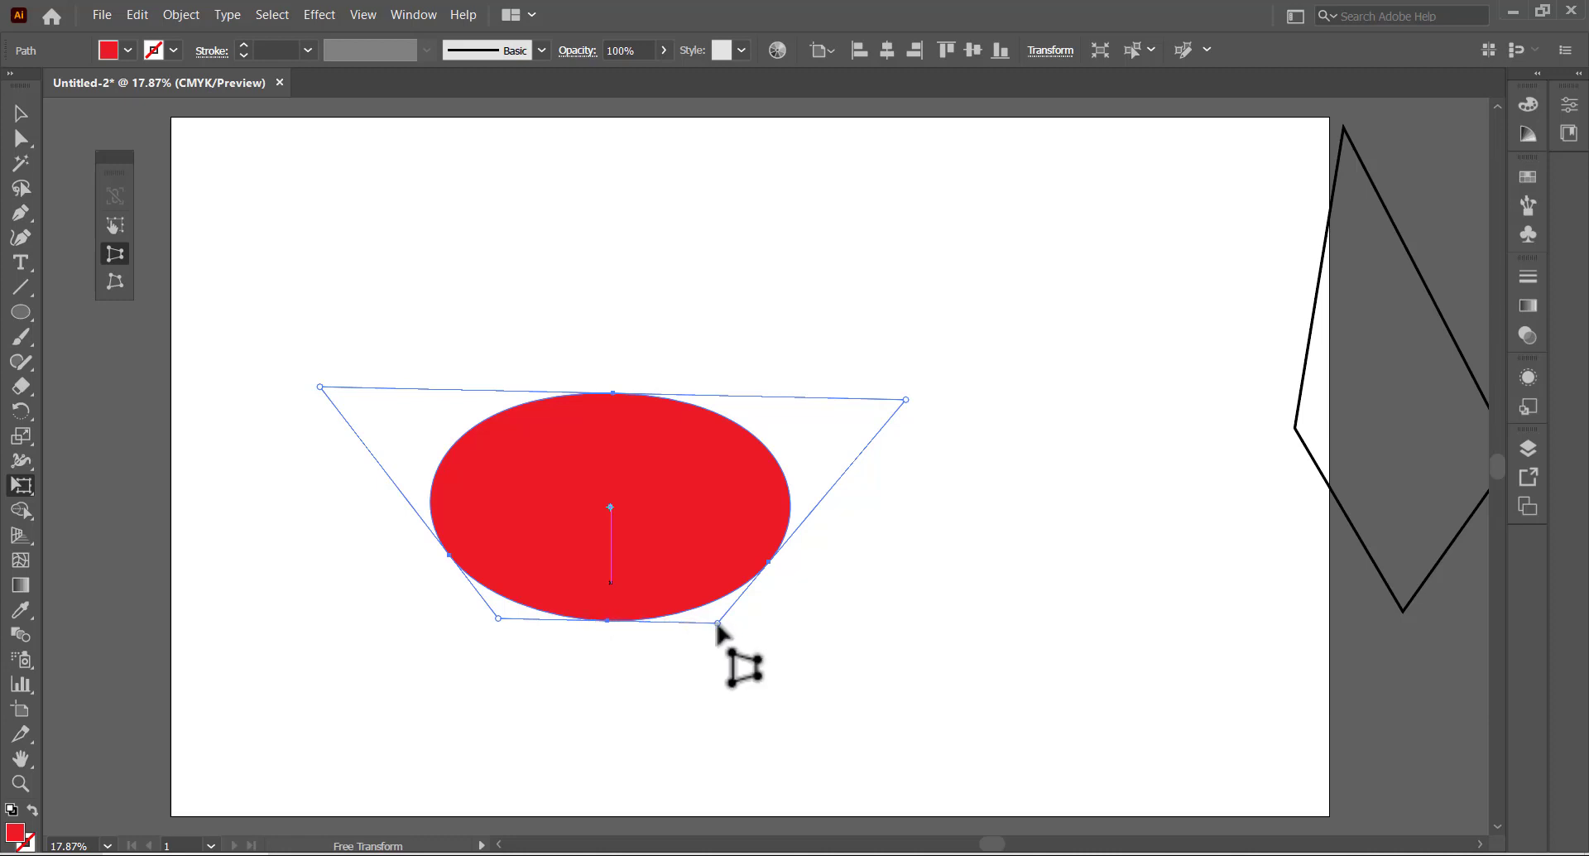
drag(717, 626, 620, 618)
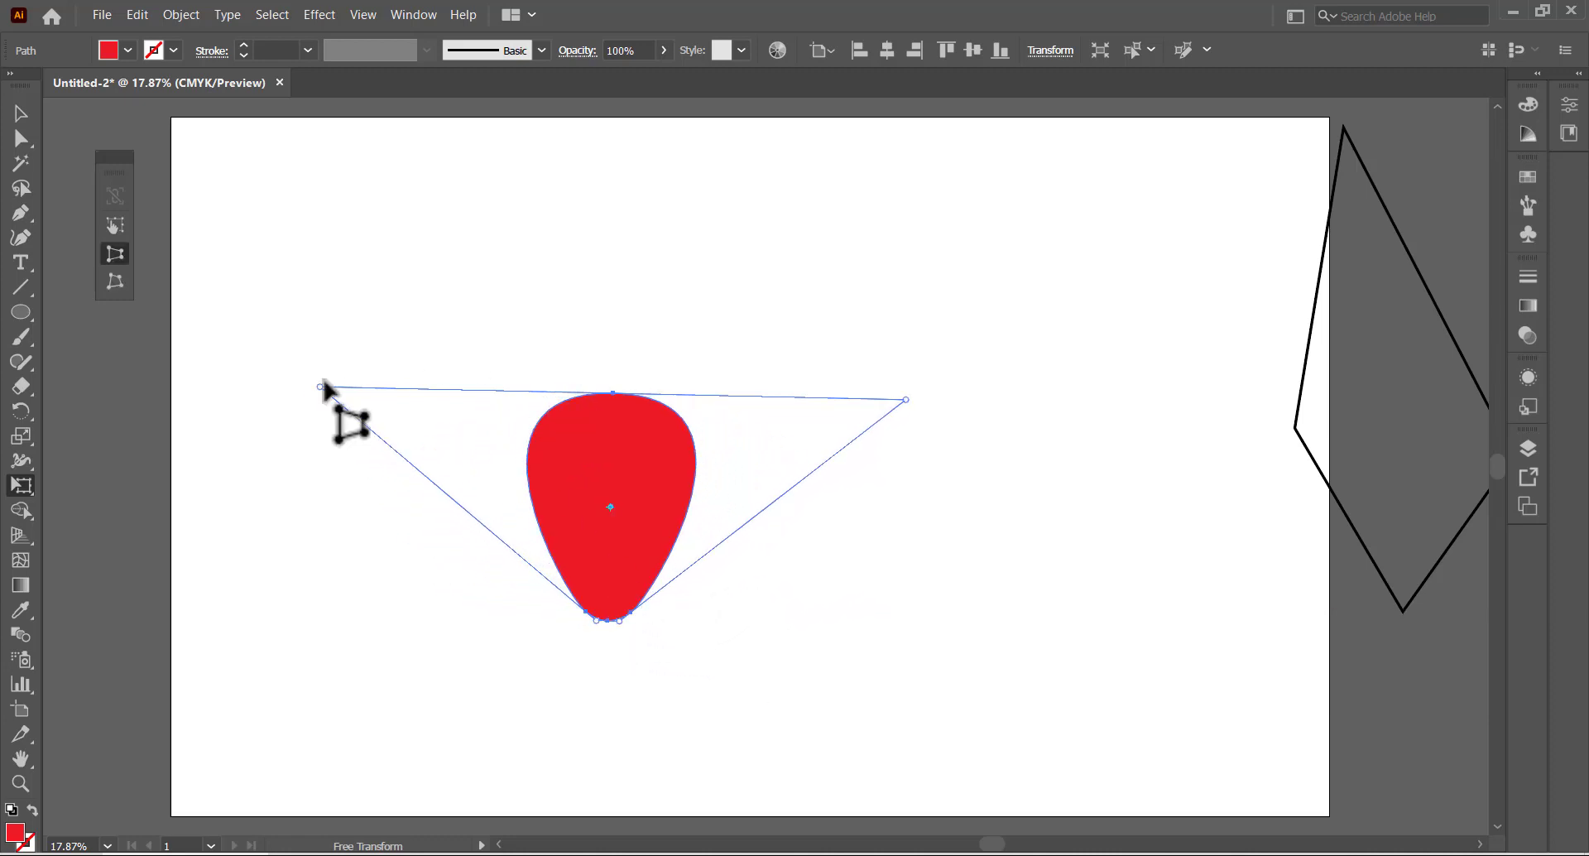
drag(320, 386, 223, 383)
drag(505, 458, 514, 273)
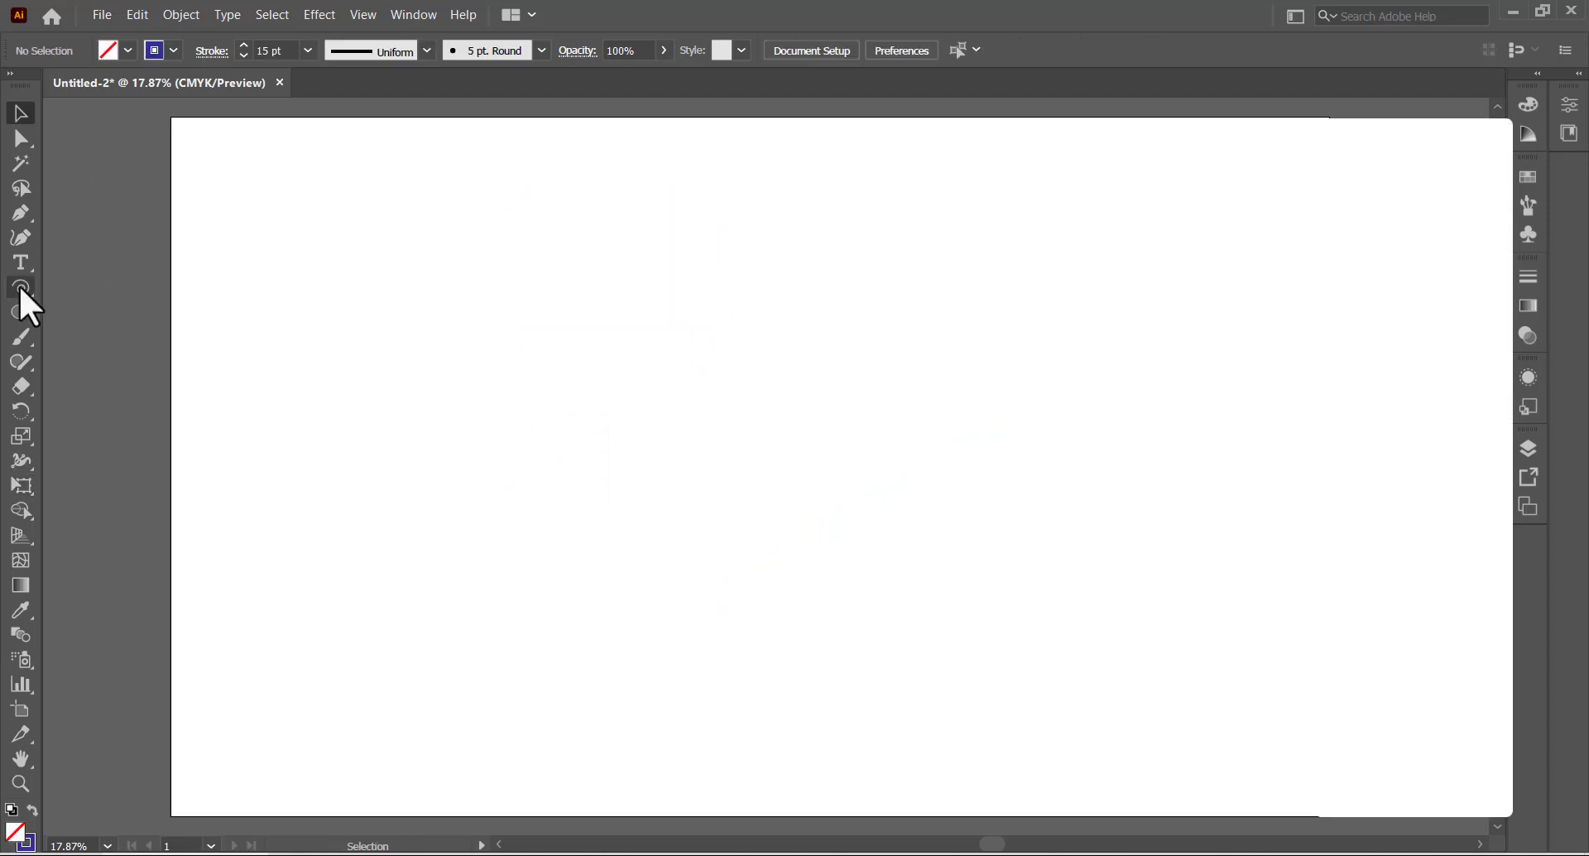
Draw a circular polar grid in the artboard's left half and widen its top with Perspective Distort
click(20, 287)
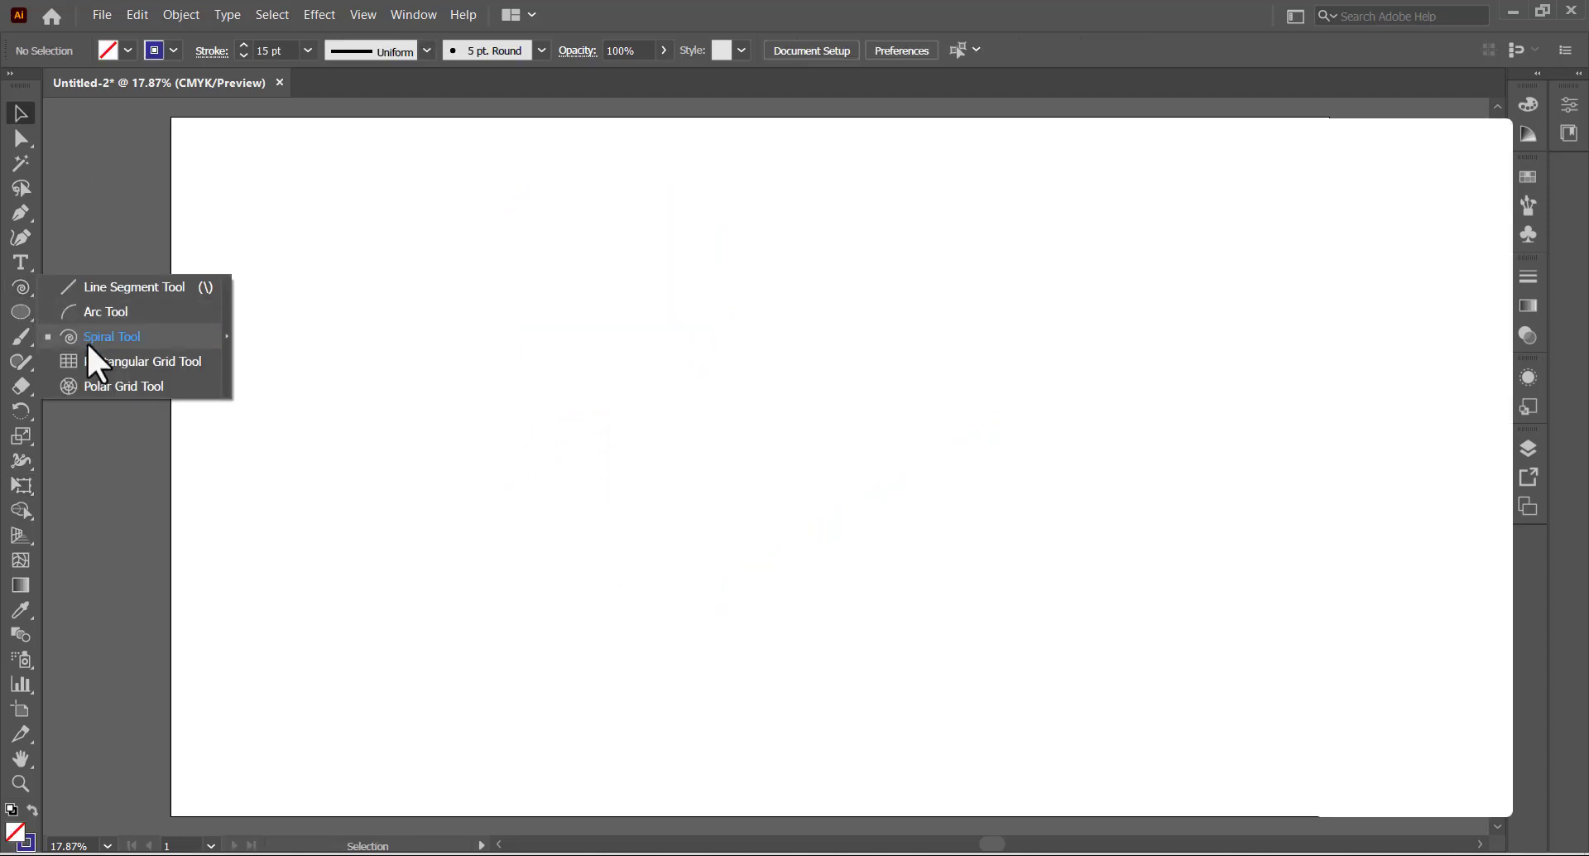
click(137, 389)
drag(402, 338, 607, 549)
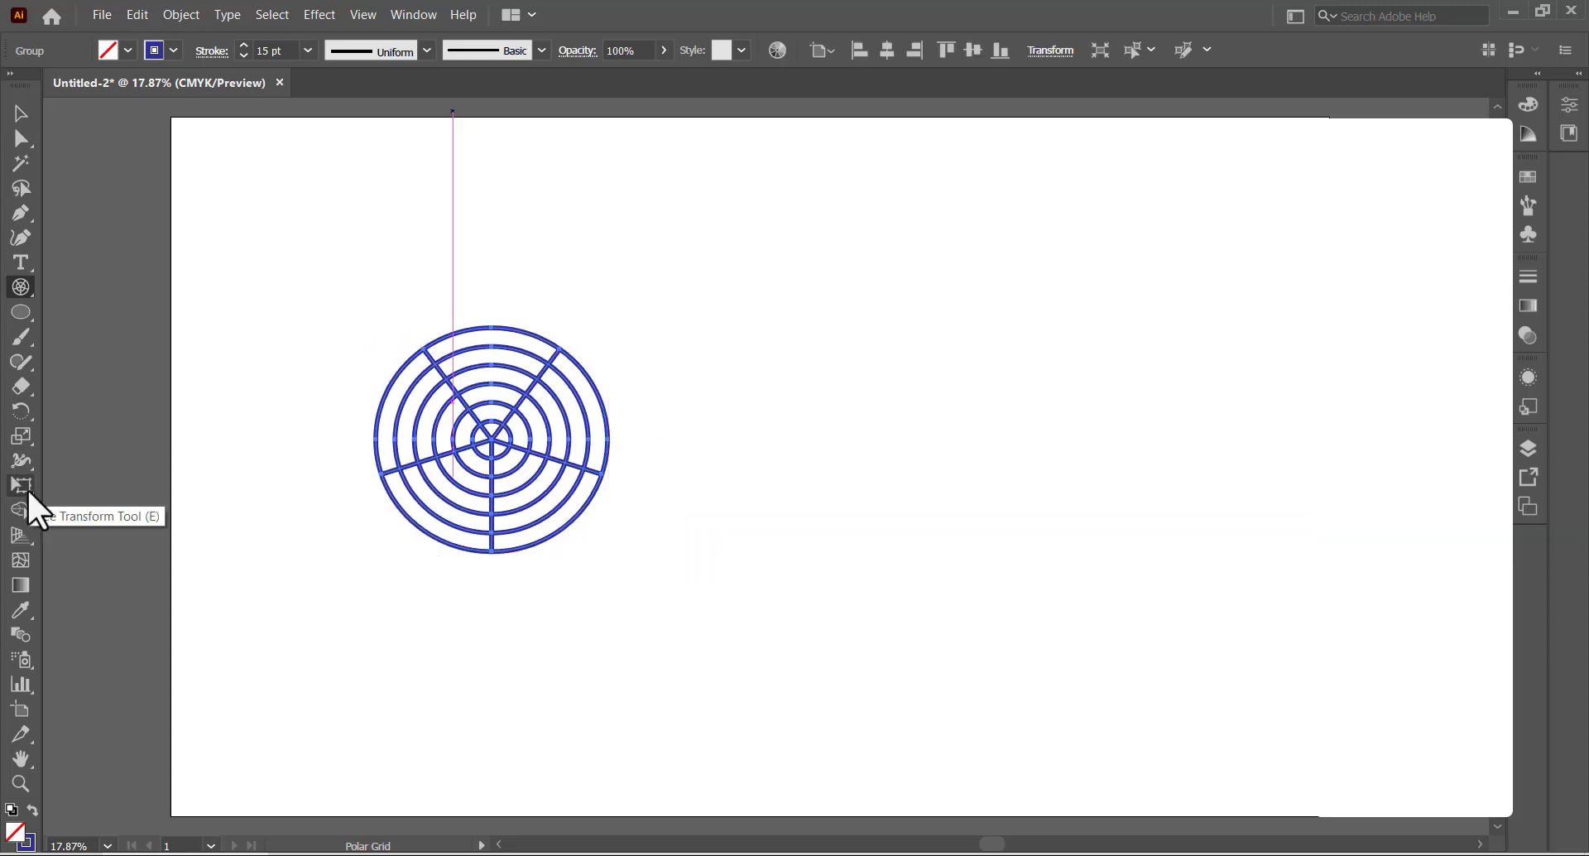
click(22, 490)
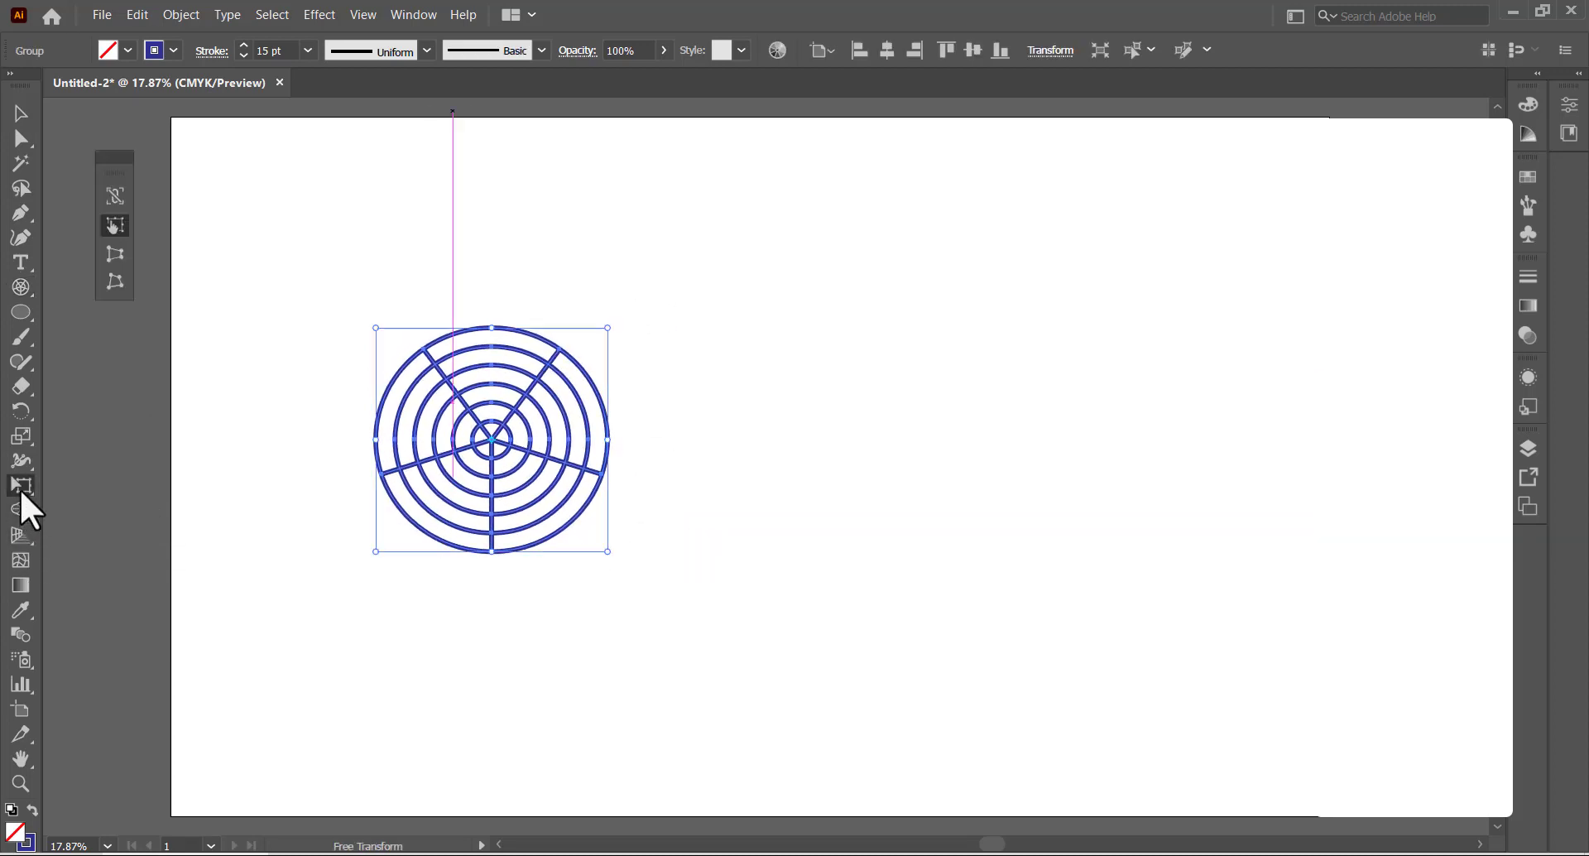
click(115, 253)
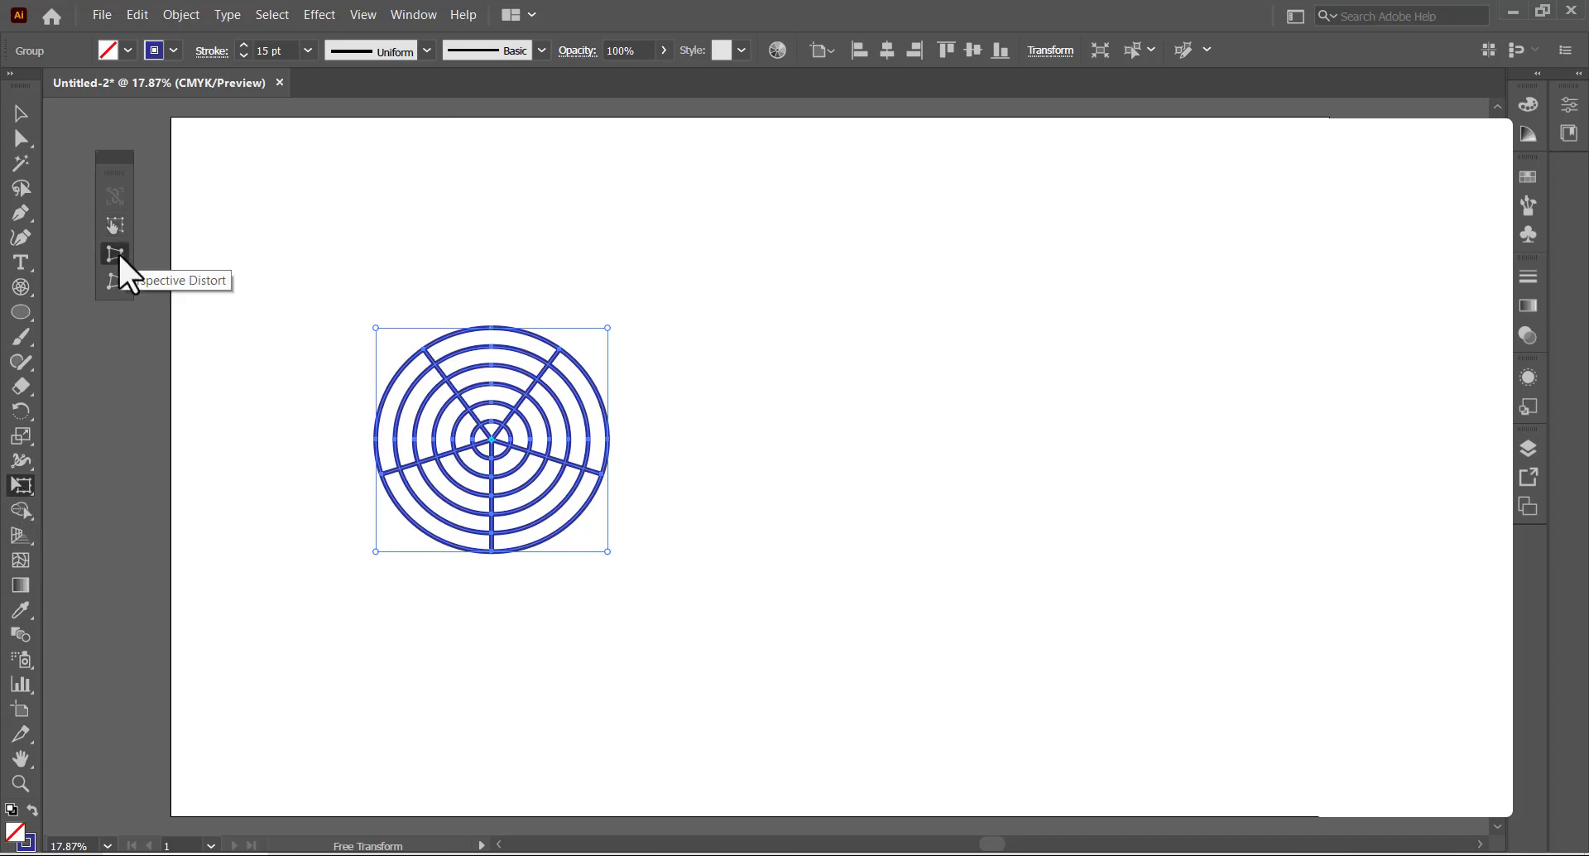
drag(377, 329, 244, 281)
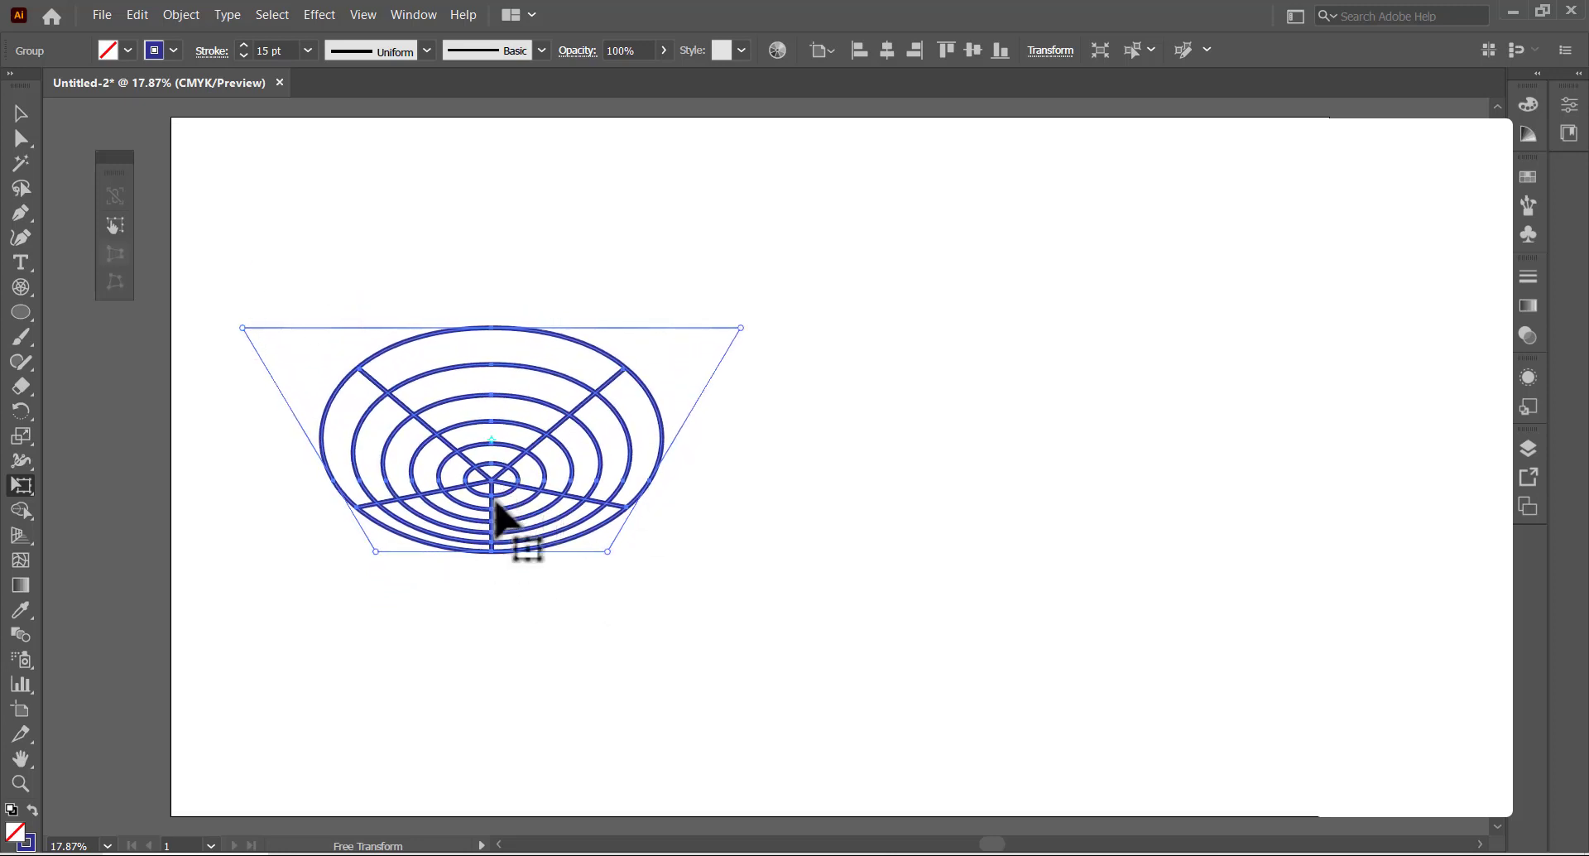
Move the distorted polar grid toward the artboard's left edge and place a duplicate directly below it
drag(497, 509, 362, 493)
key(v)
key(ctrl+shift+a)
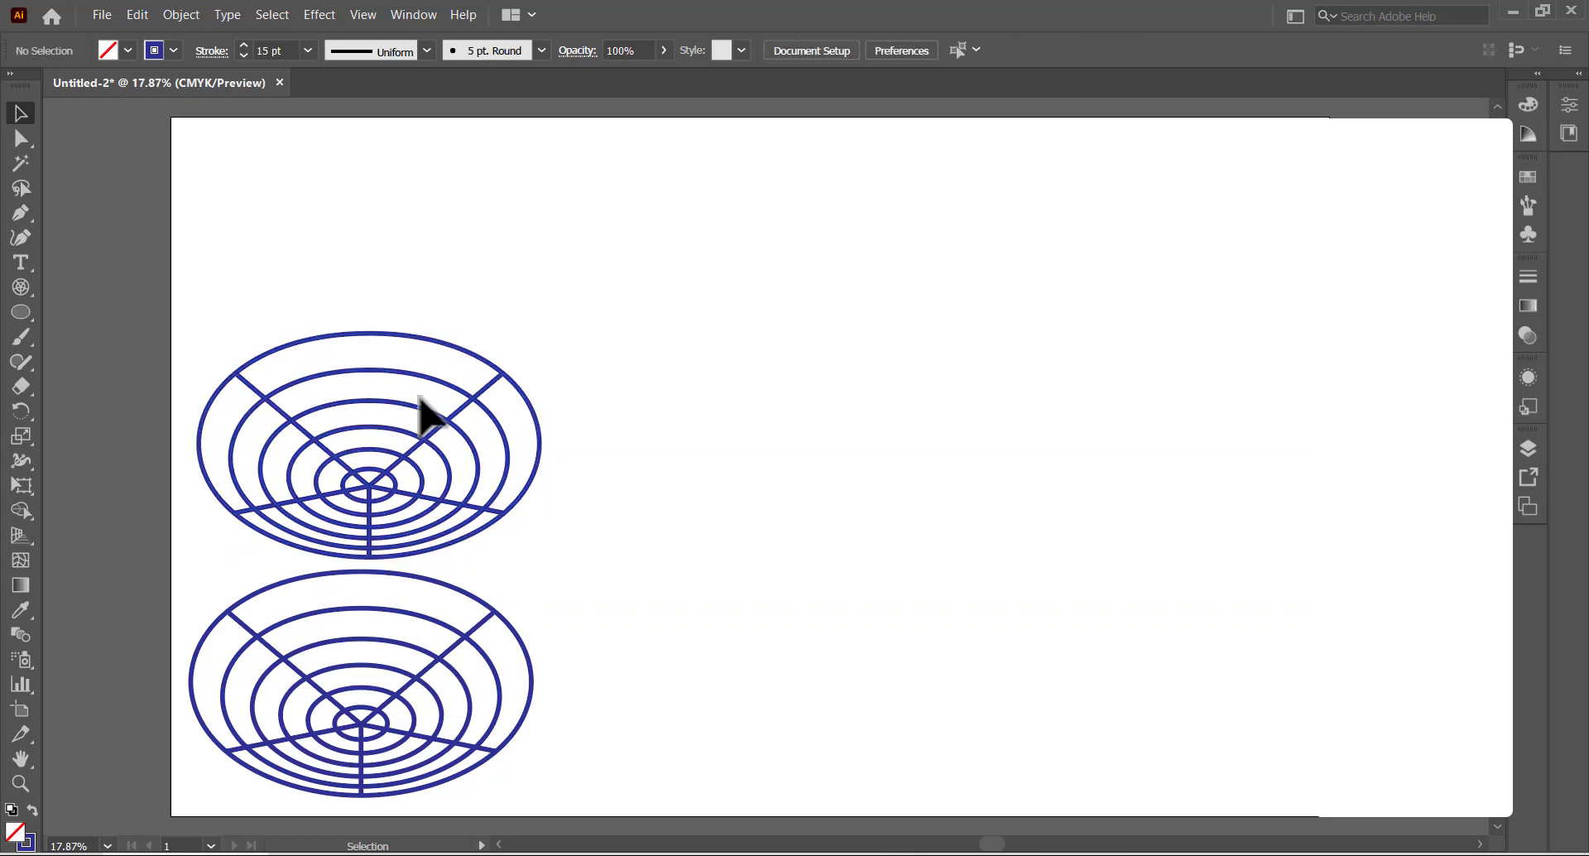
Turn the lower polar grid copy upside down and move it up to touch the bottom of the upper grid
click(404, 638)
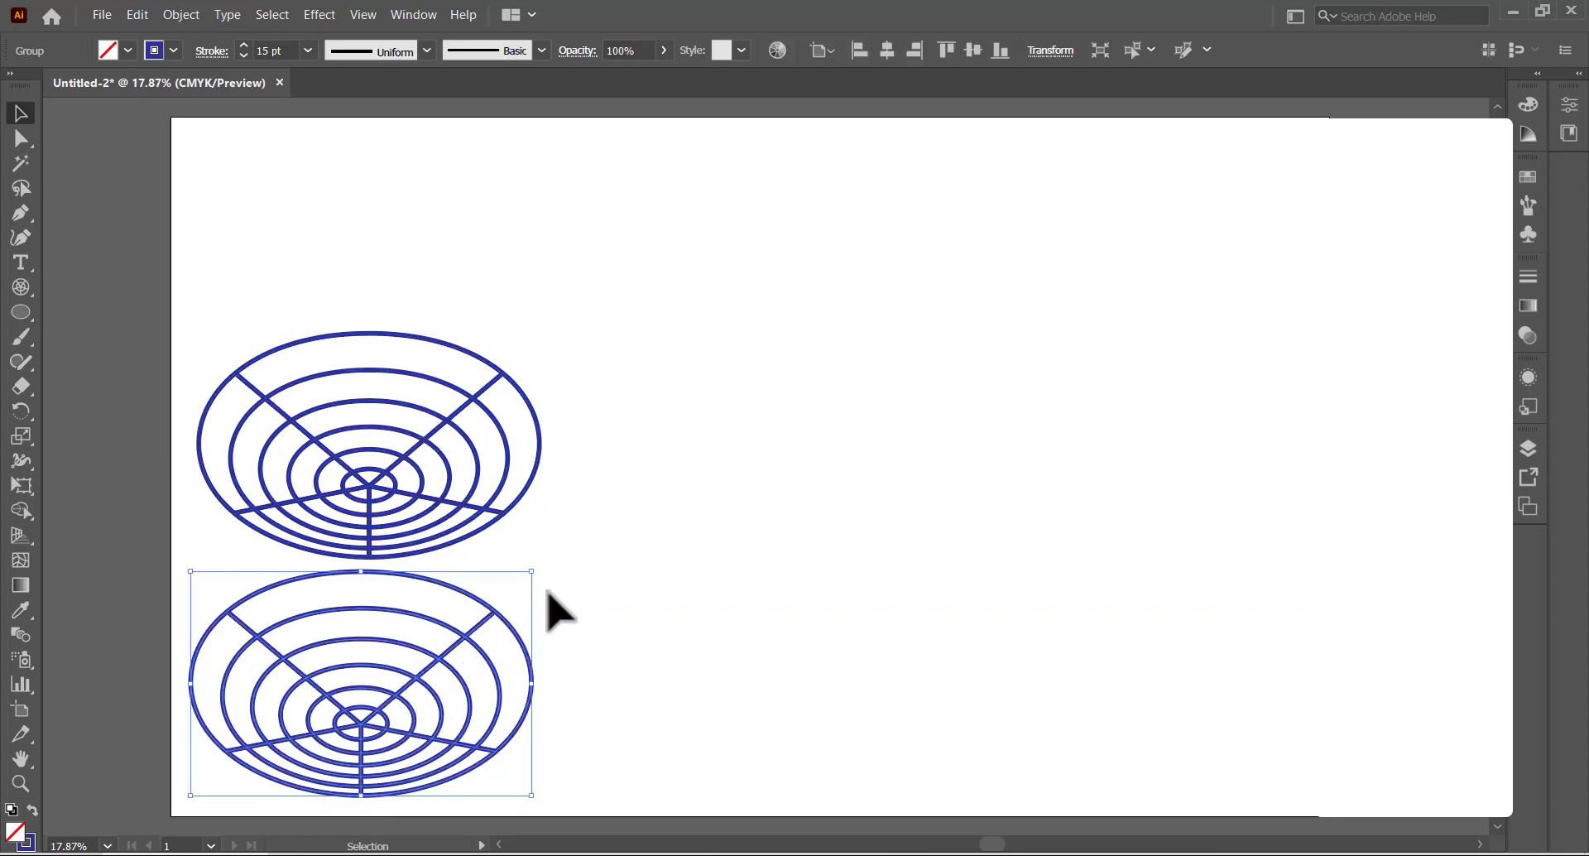
click(464, 527)
click(278, 665)
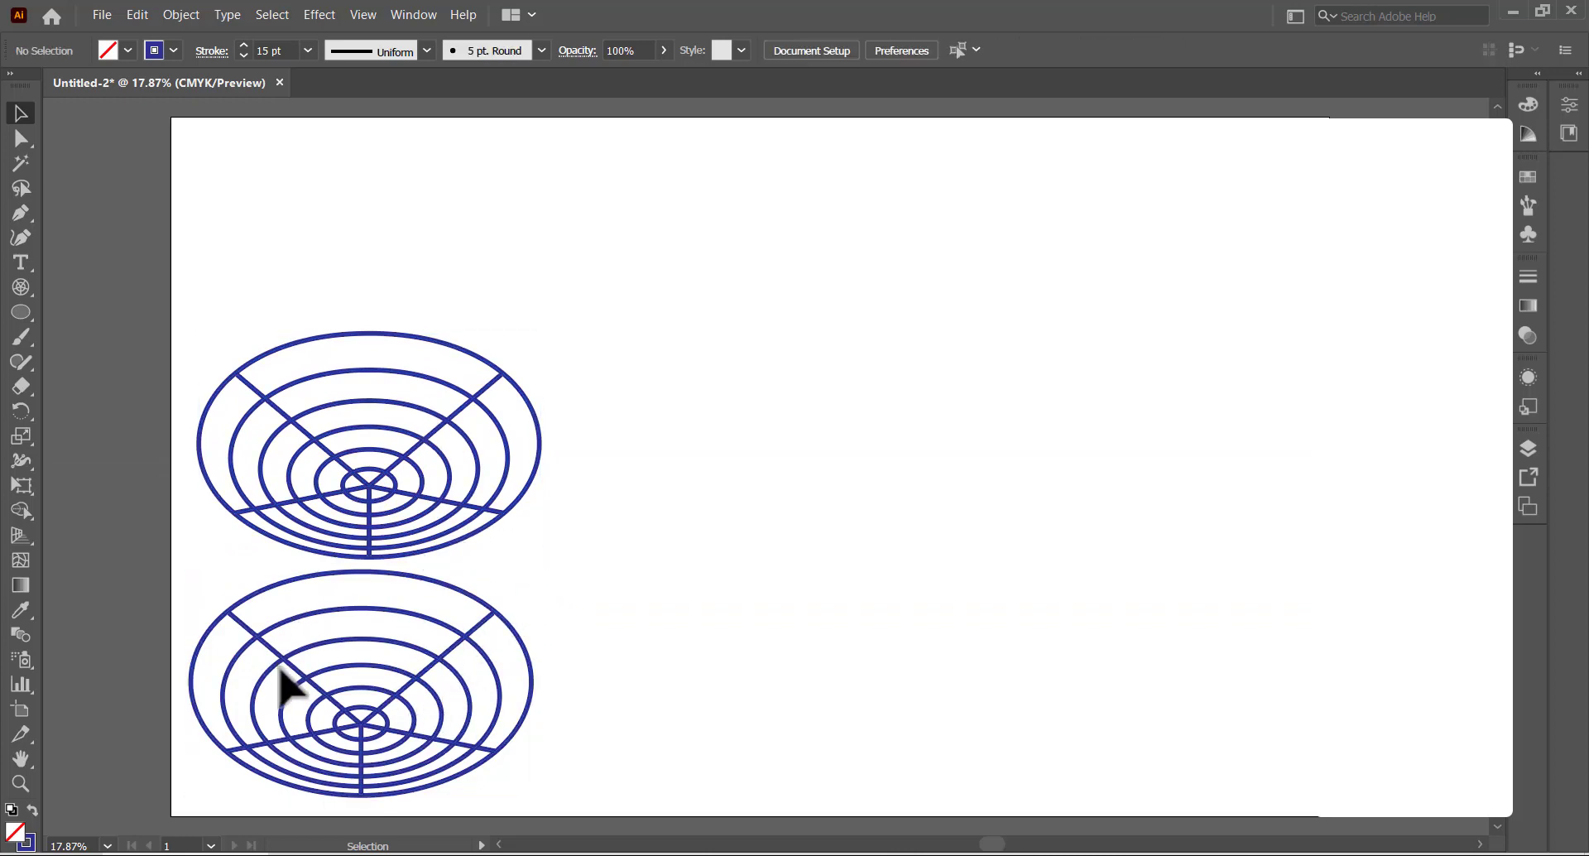
click(280, 611)
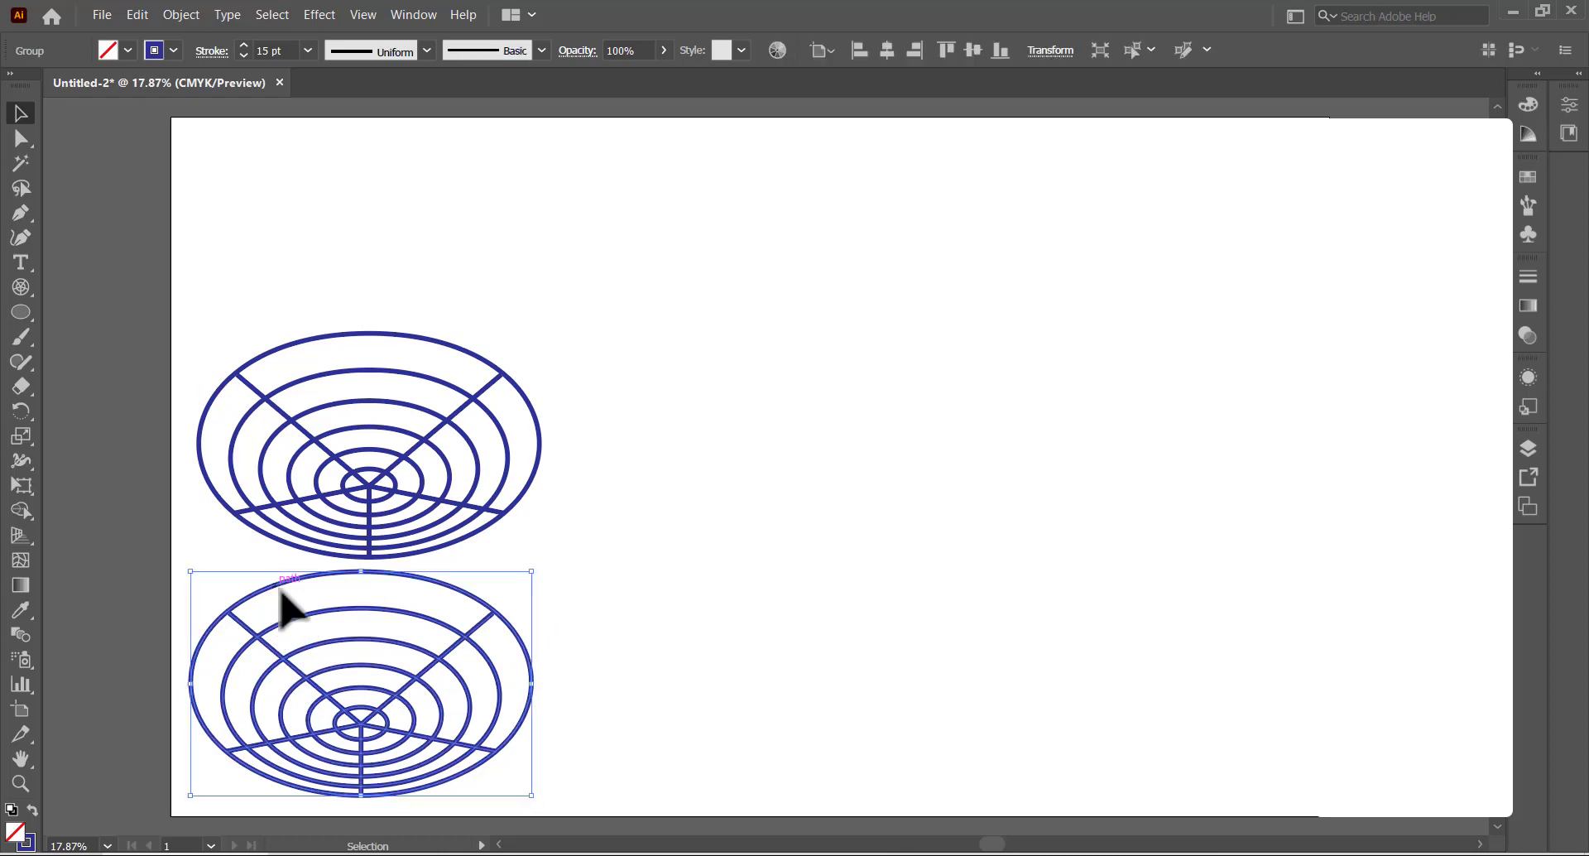
drag(533, 801, 202, 579)
drag(380, 643, 386, 626)
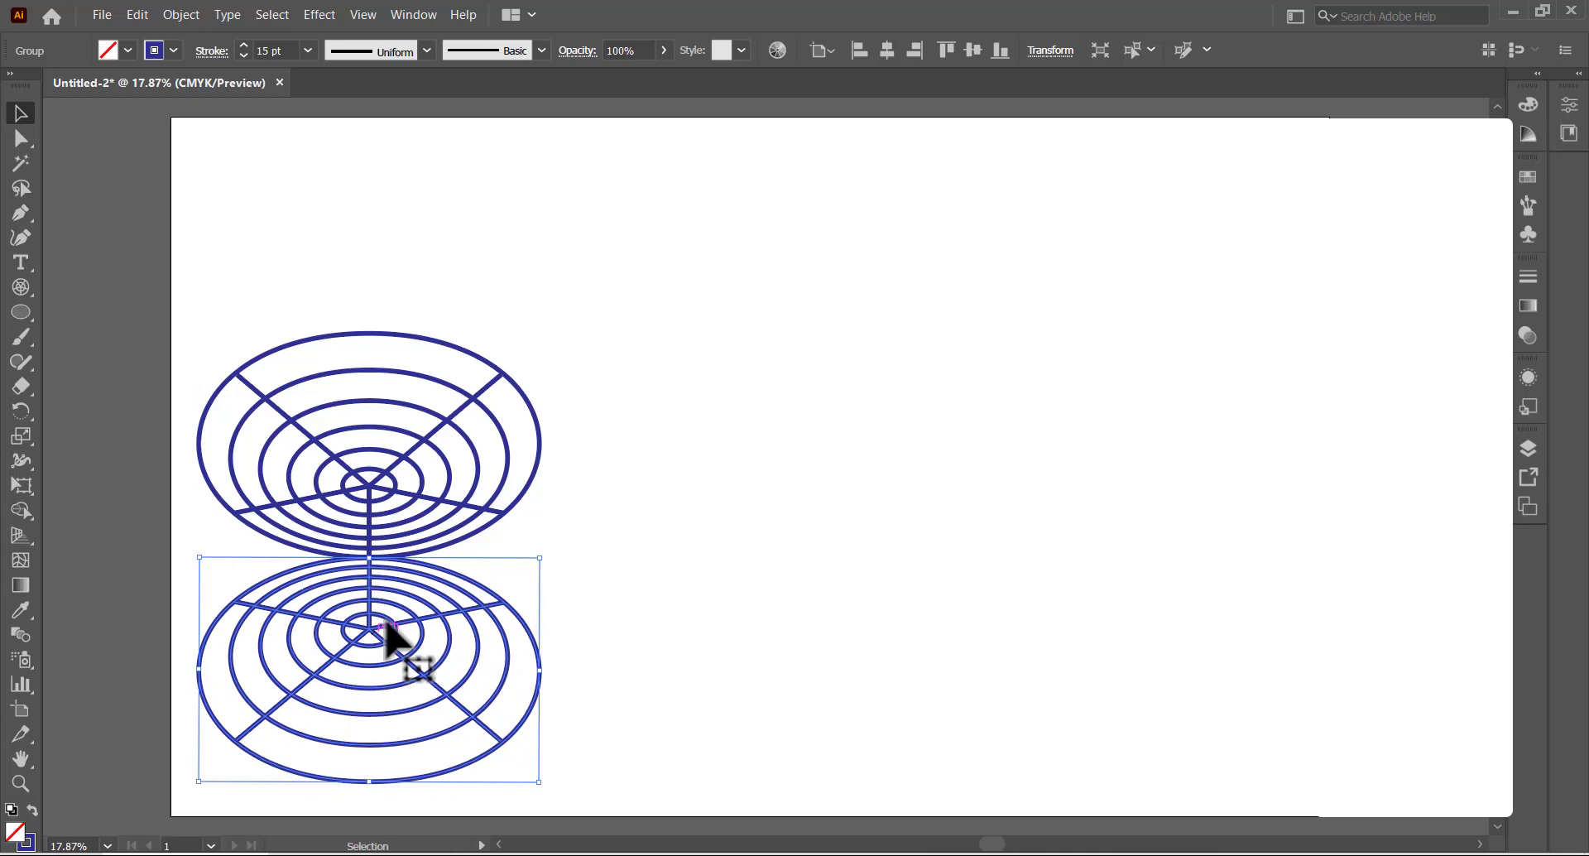
Group the two polar grids and move the group to the right half of the artboard
click(585, 534)
drag(279, 269, 498, 698)
right_click(404, 497)
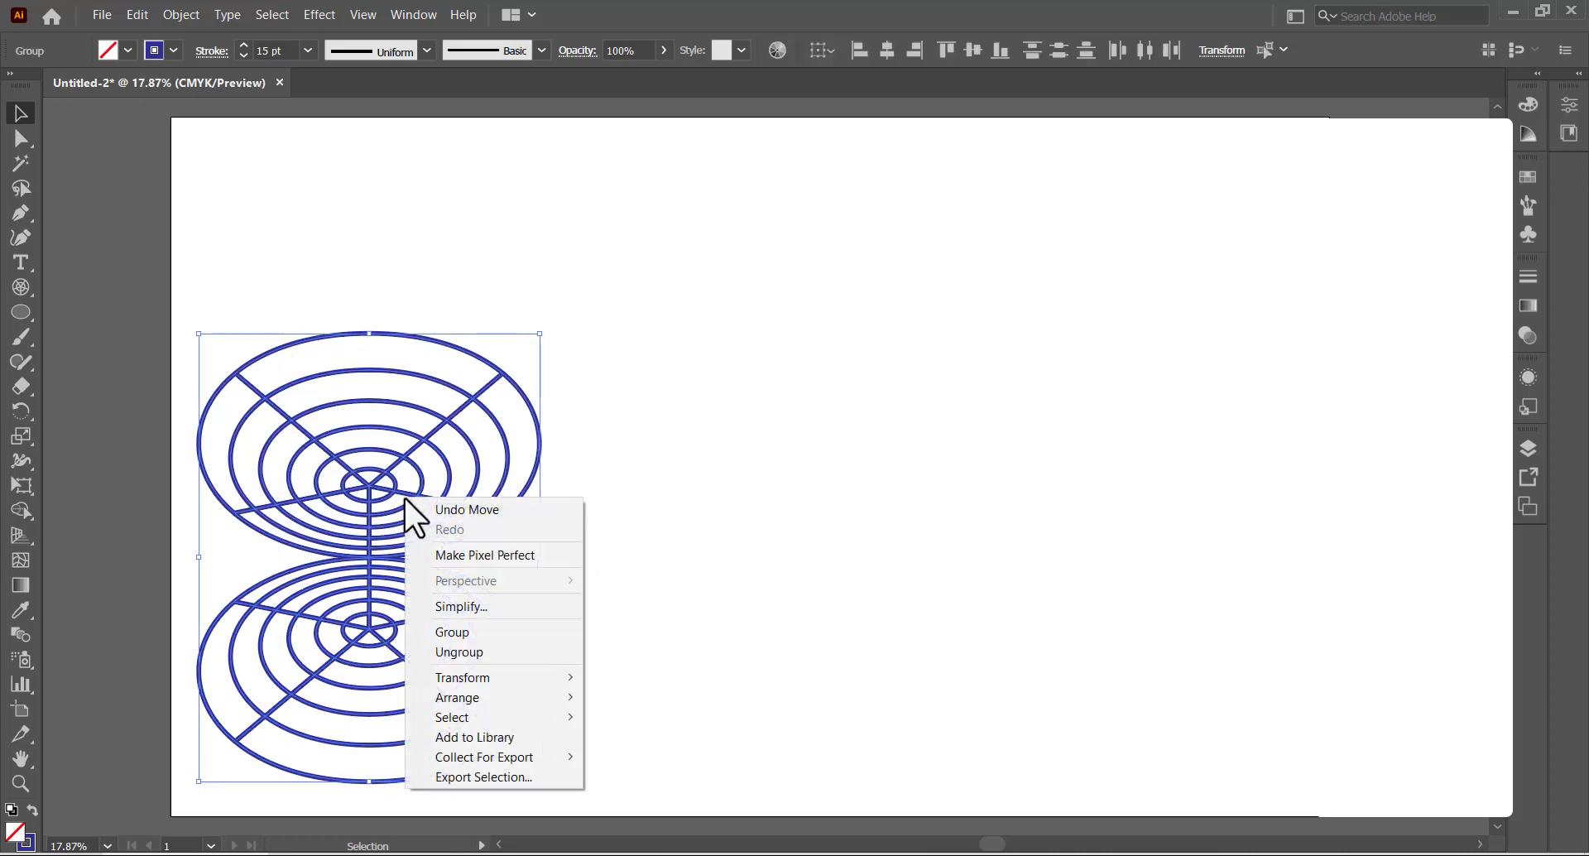
click(473, 626)
drag(383, 512, 993, 432)
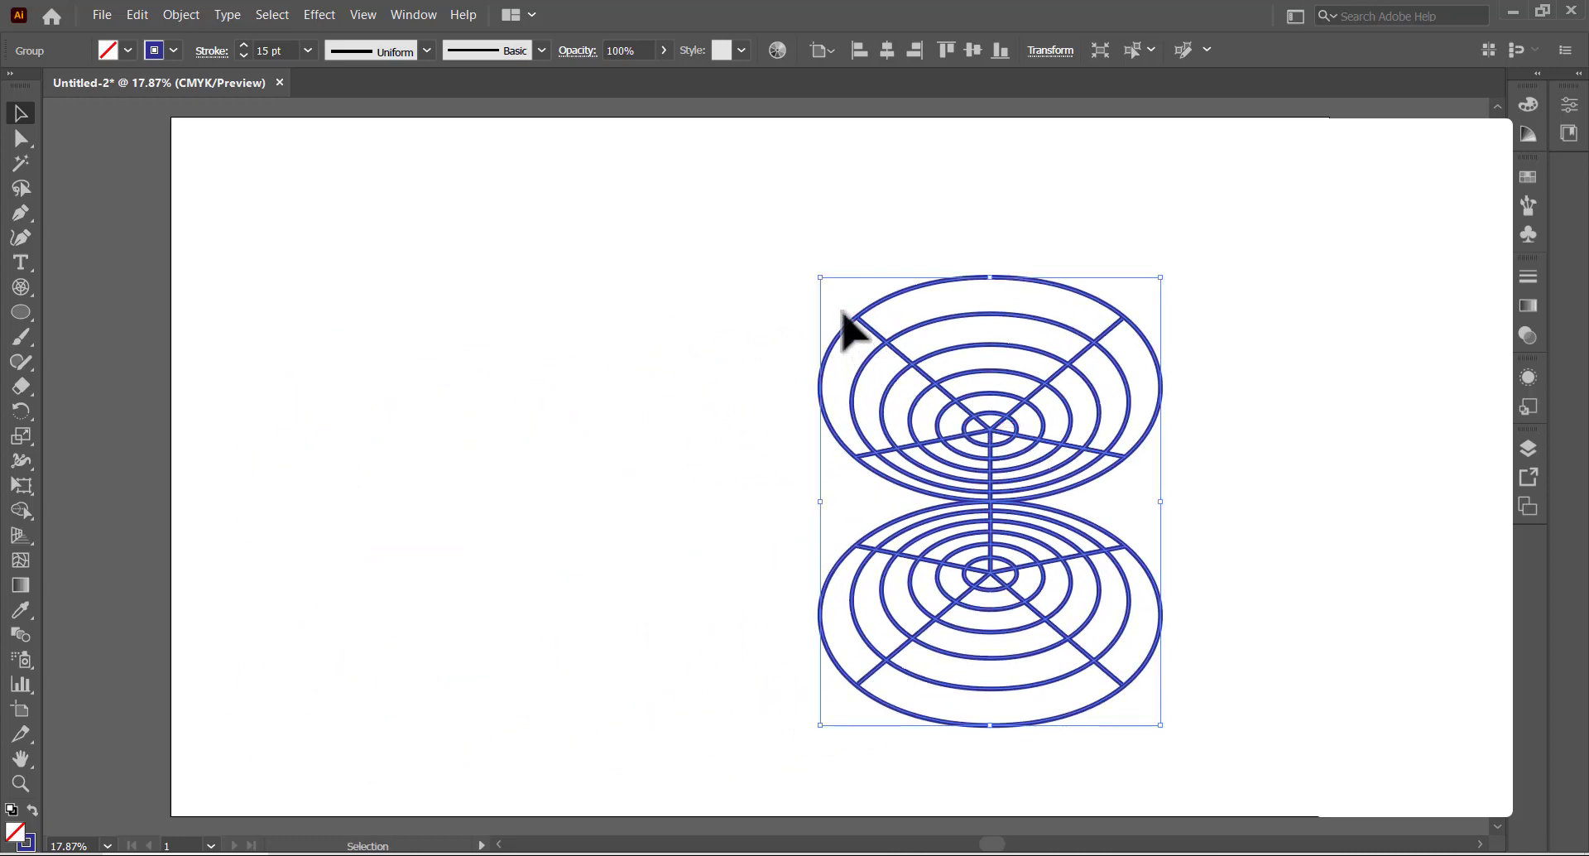
Scale the grouped polar grids down to roughly half size and move them to the artboard's upper-right corner
drag(817, 275, 975, 459)
click(1312, 496)
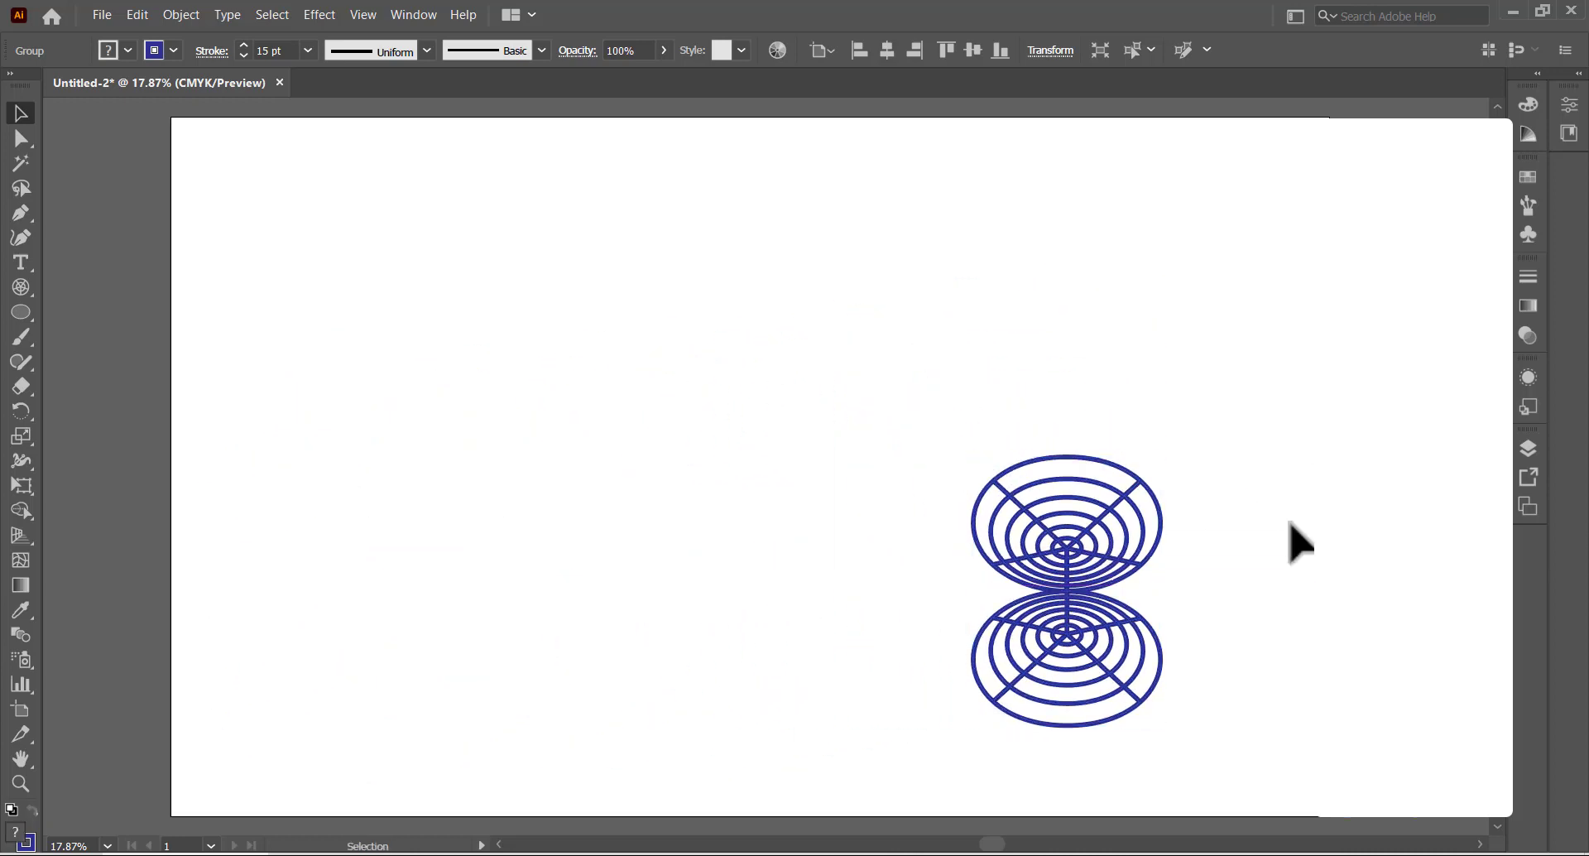
drag(1165, 471, 1167, 468)
drag(1057, 532, 1231, 181)
Draw a five-pointed star in the artboard's upper-left area, fill it with yellow and set its stroke to none
click(22, 311)
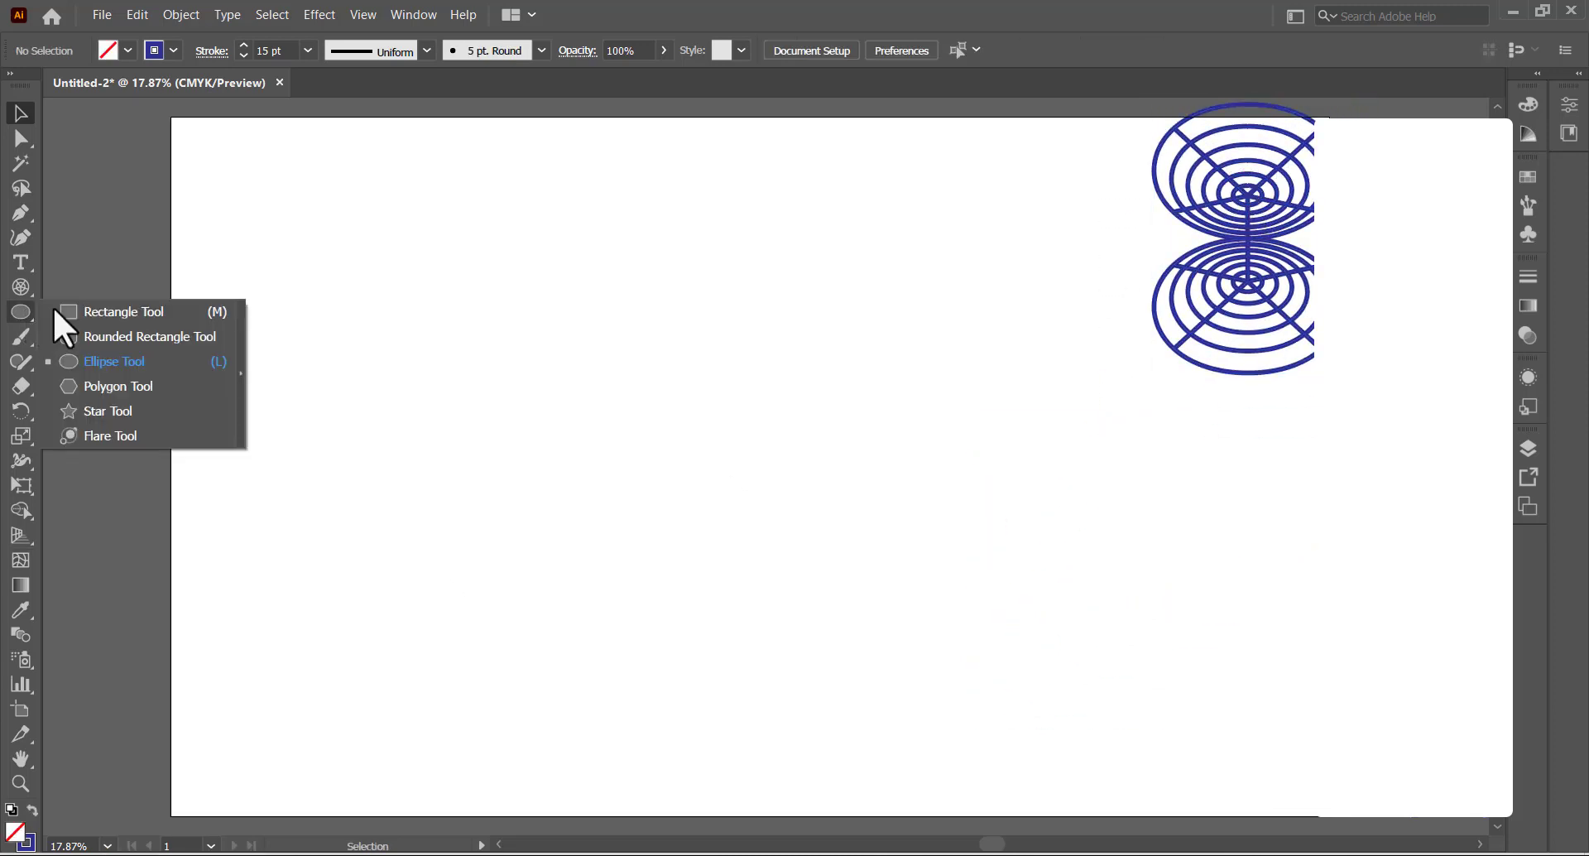
click(114, 412)
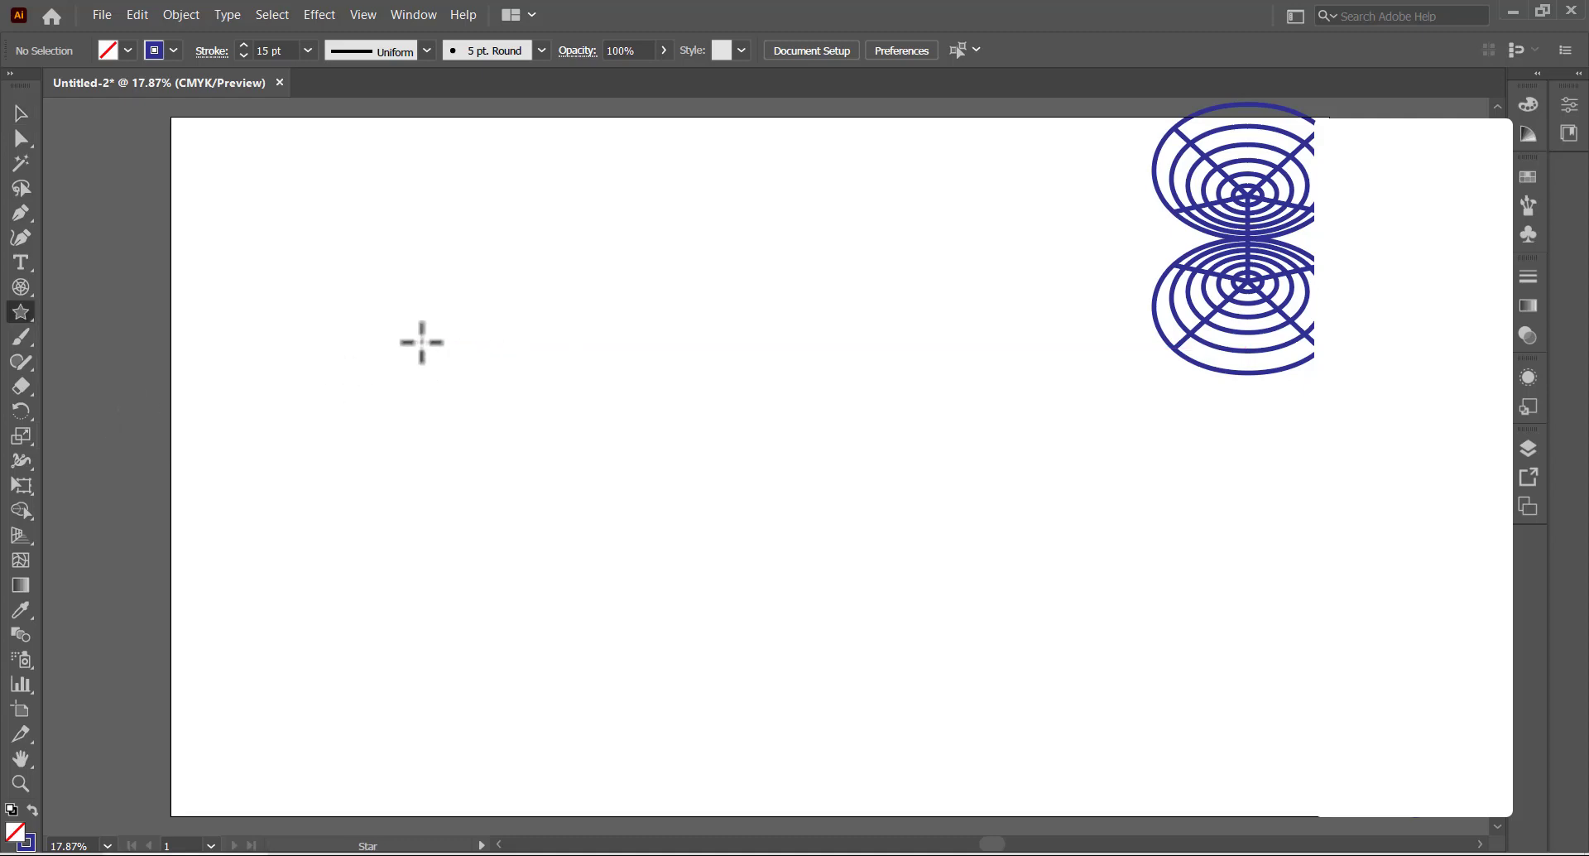
drag(402, 342, 471, 407)
click(126, 50)
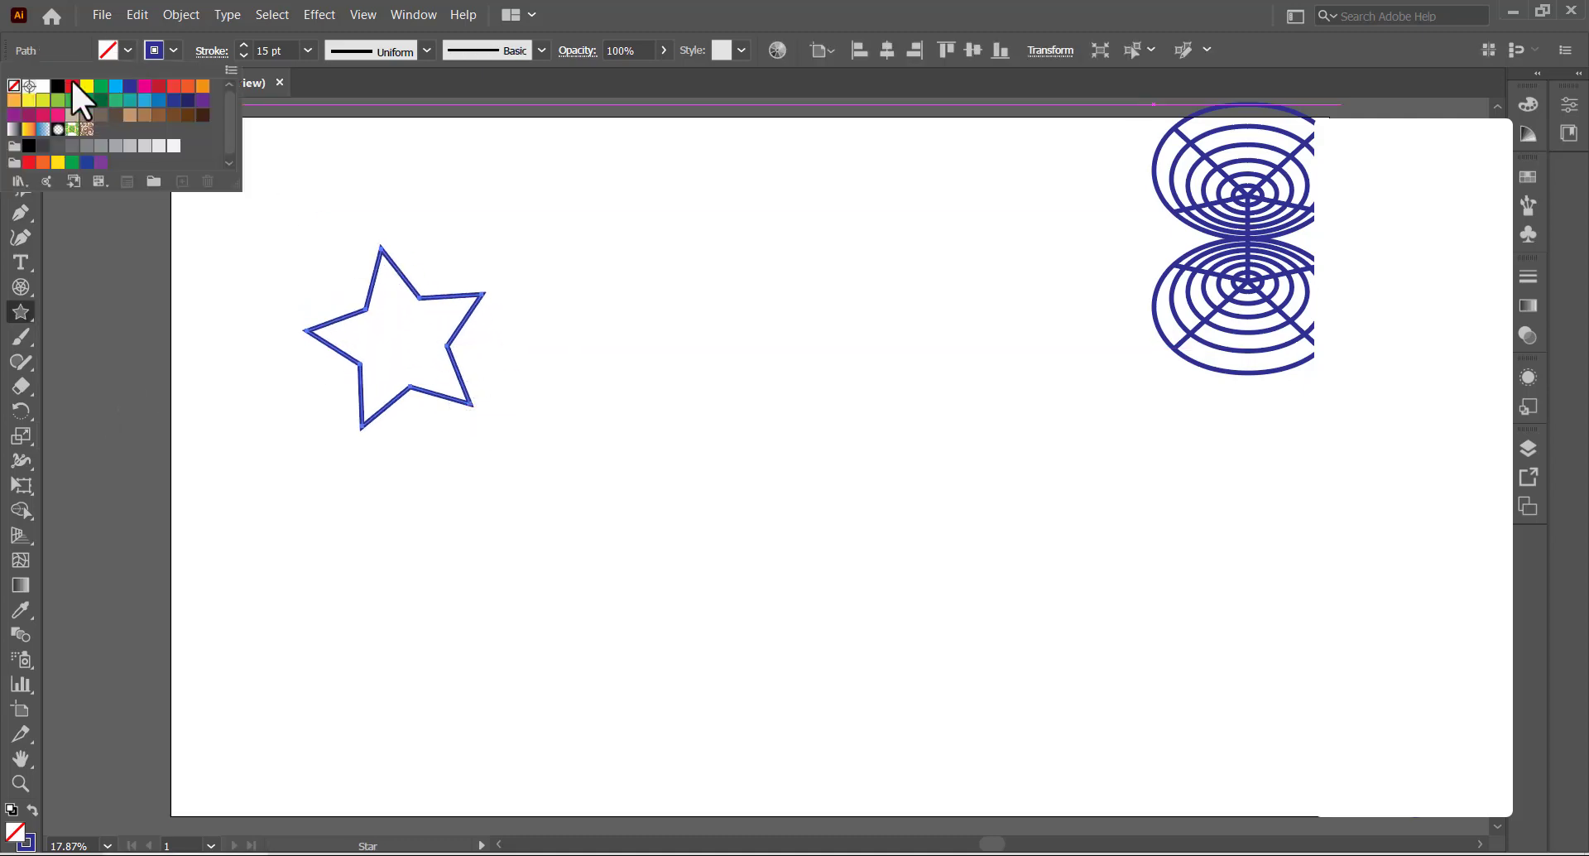
click(86, 86)
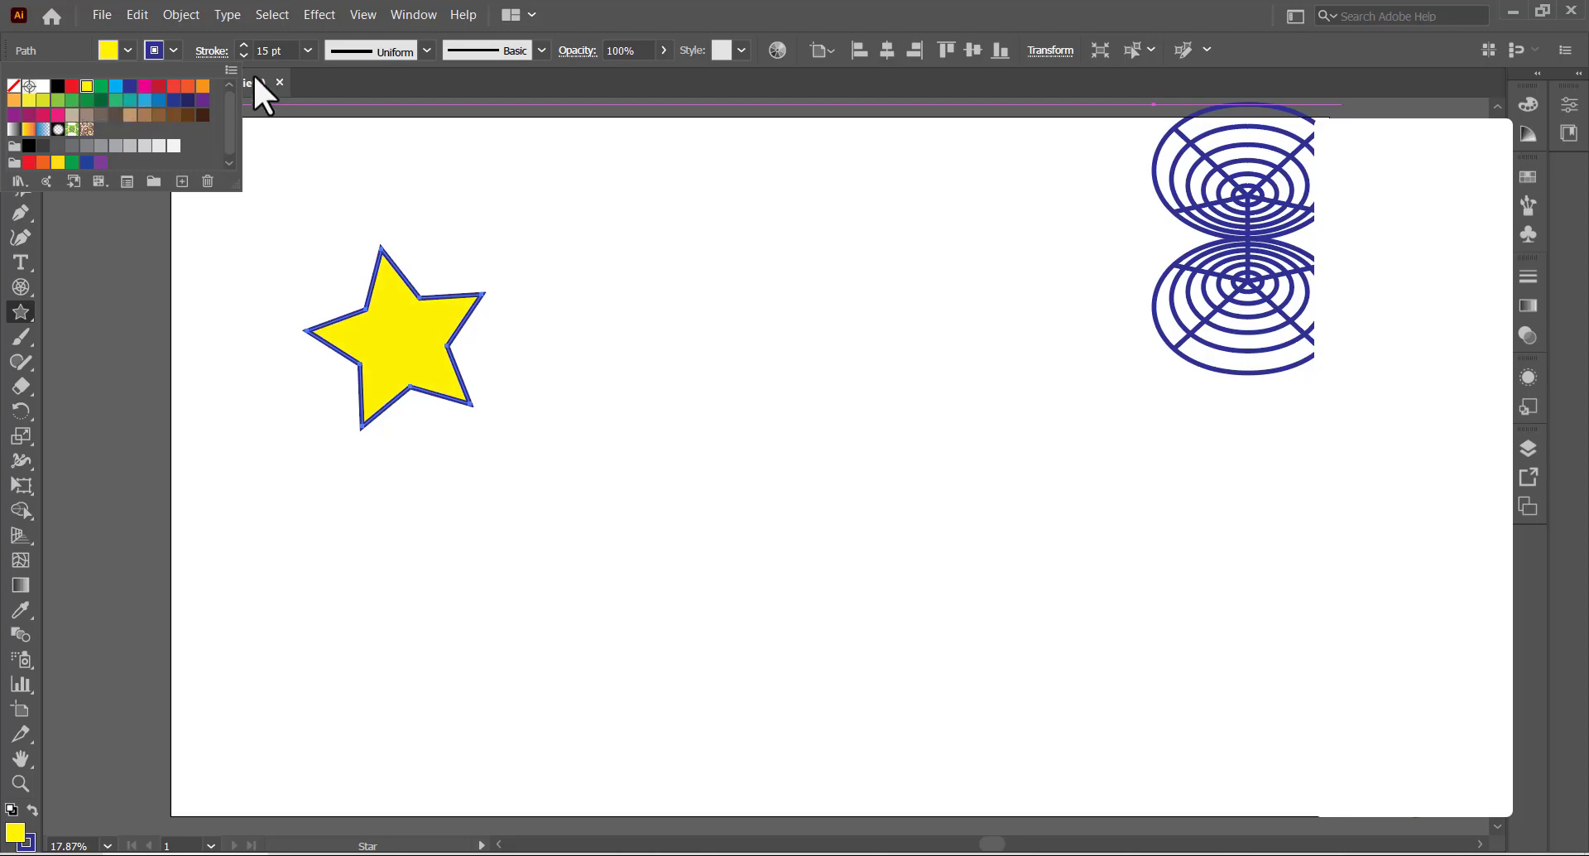
click(174, 50)
click(14, 87)
Use Free Distort to stretch the star's lower-right corner into a long tail, and rotate the star until the tail points down
click(21, 485)
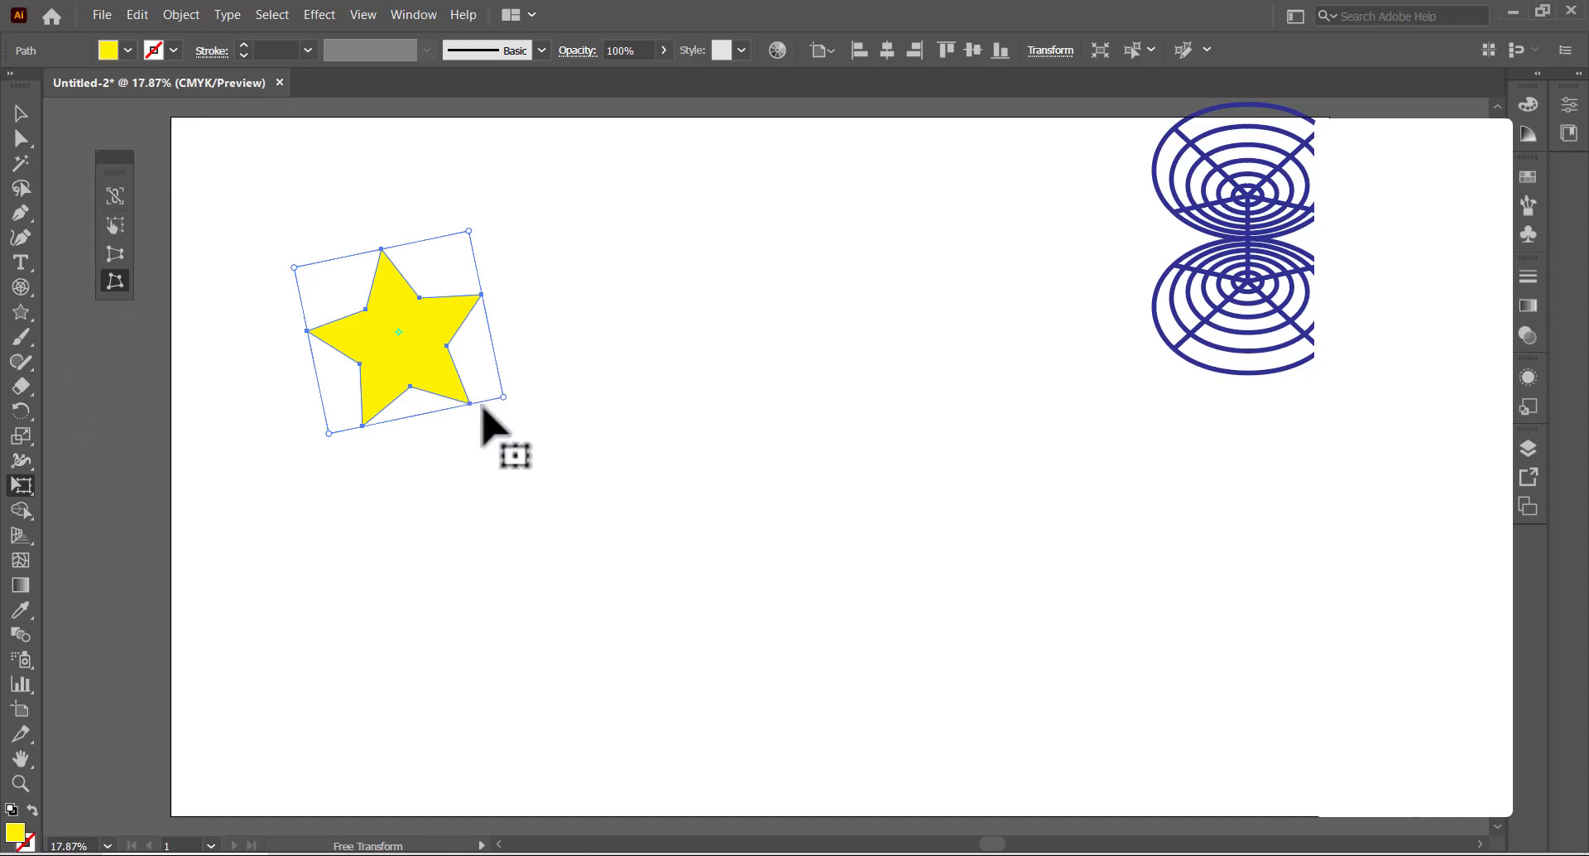
drag(501, 398, 837, 561)
drag(460, 323, 429, 399)
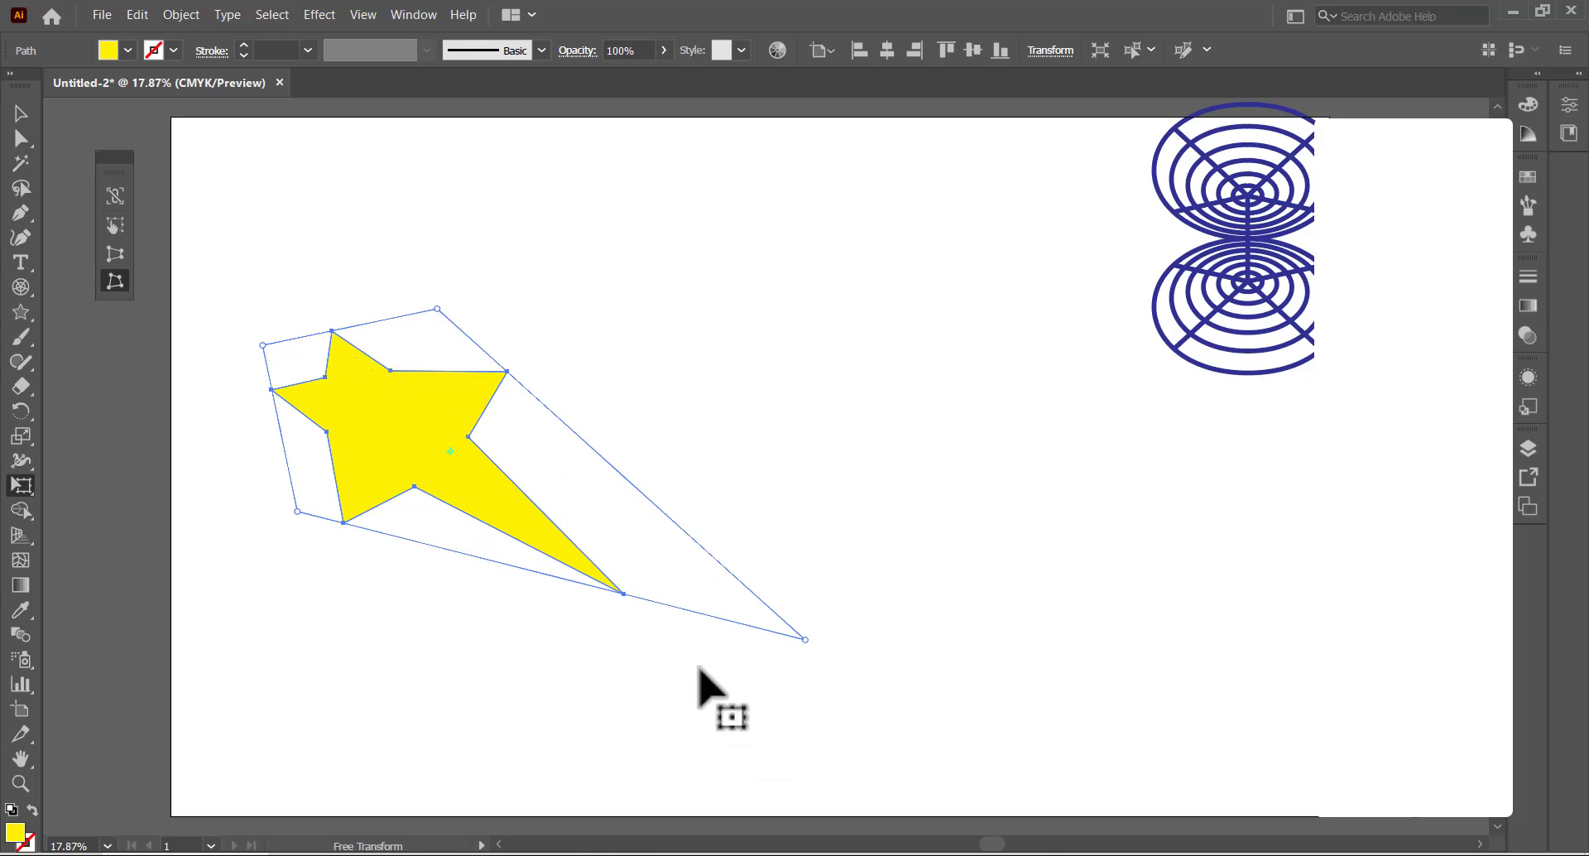
drag(628, 608, 446, 671)
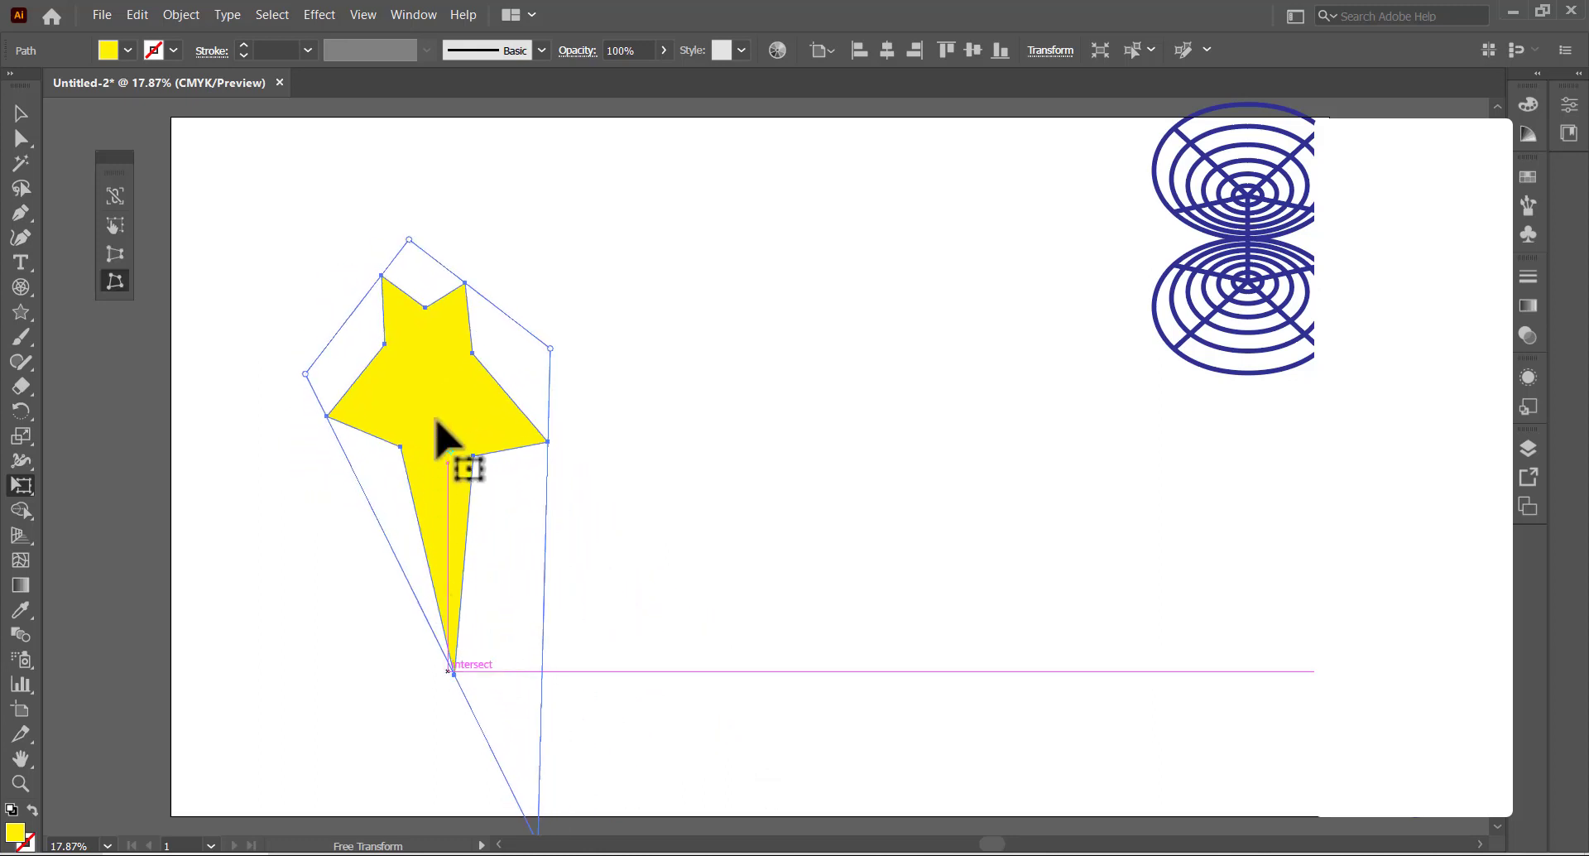
Move the distorted star to the artboard's right edge, below the polar grids
click(18, 113)
click(276, 284)
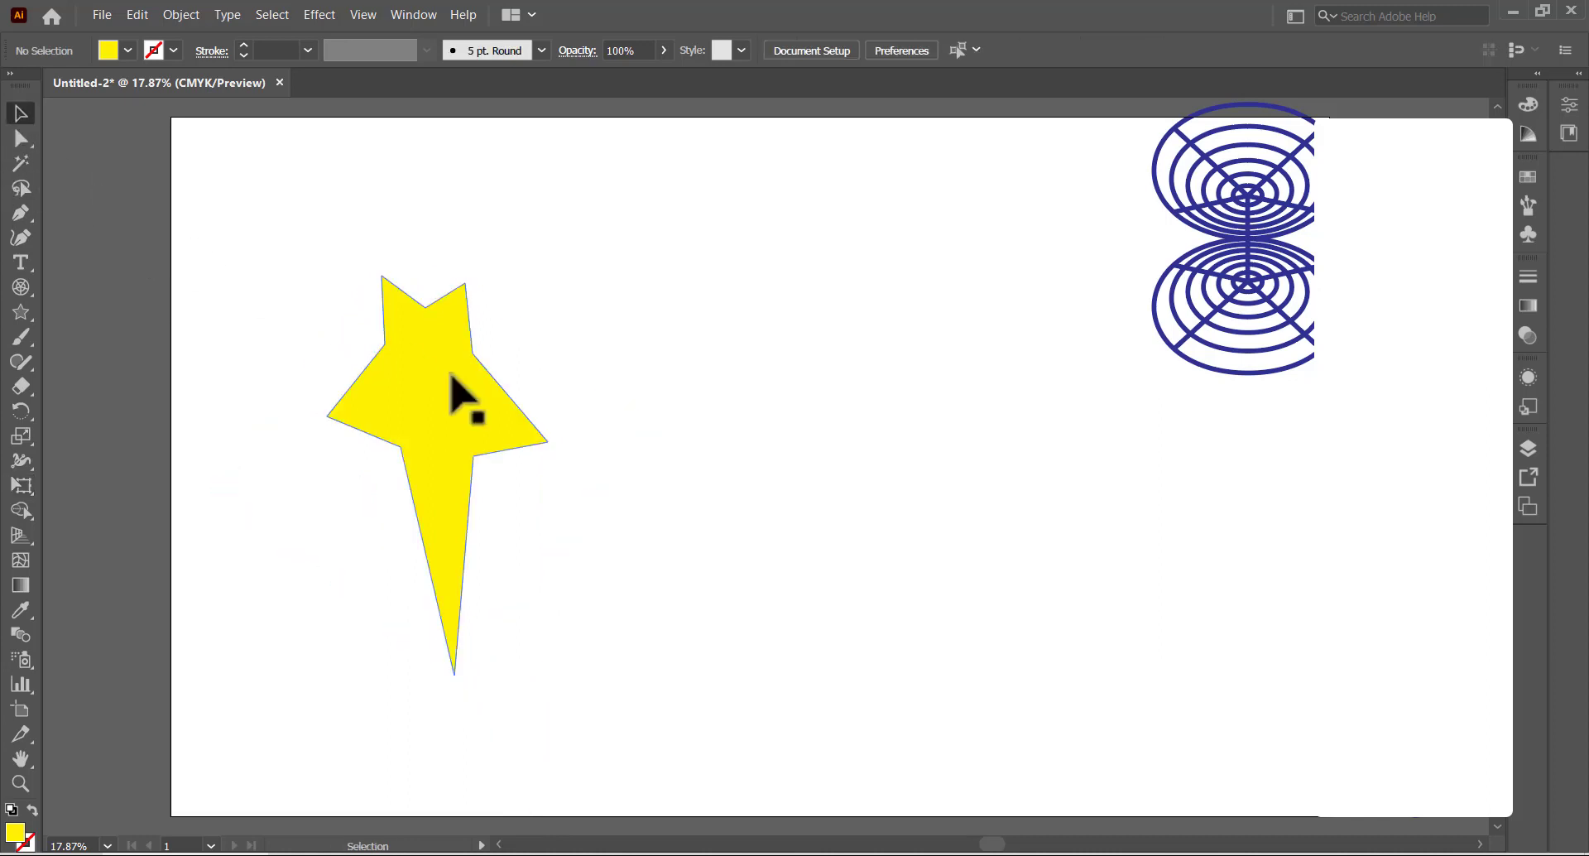
drag(461, 397, 1229, 510)
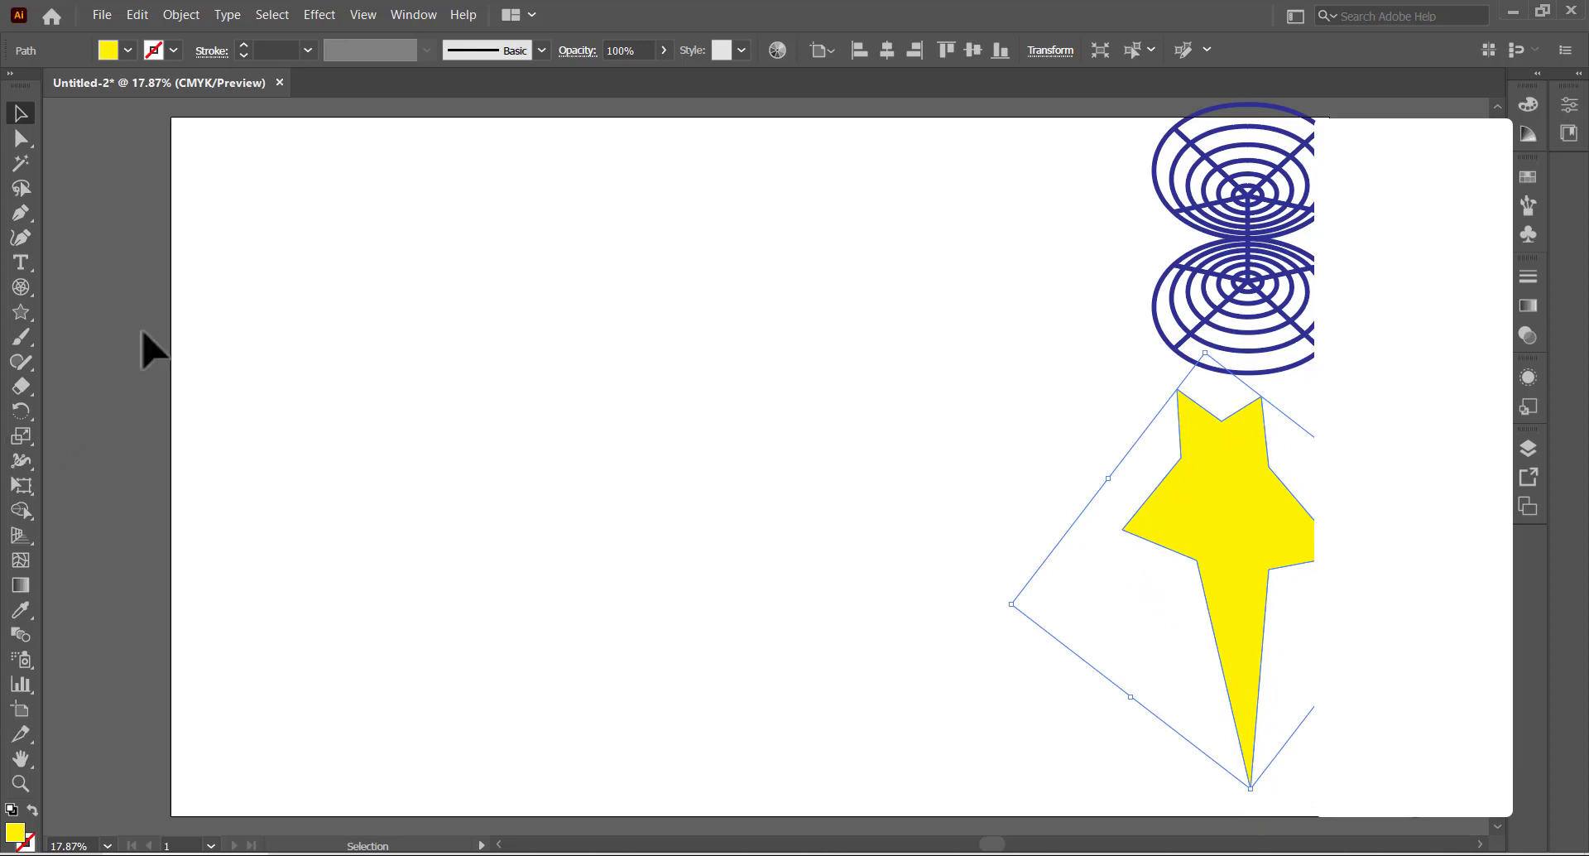
Add the text "Free Transform" in the artboard's upper-left area and enlarge it to about 277 pt
click(18, 262)
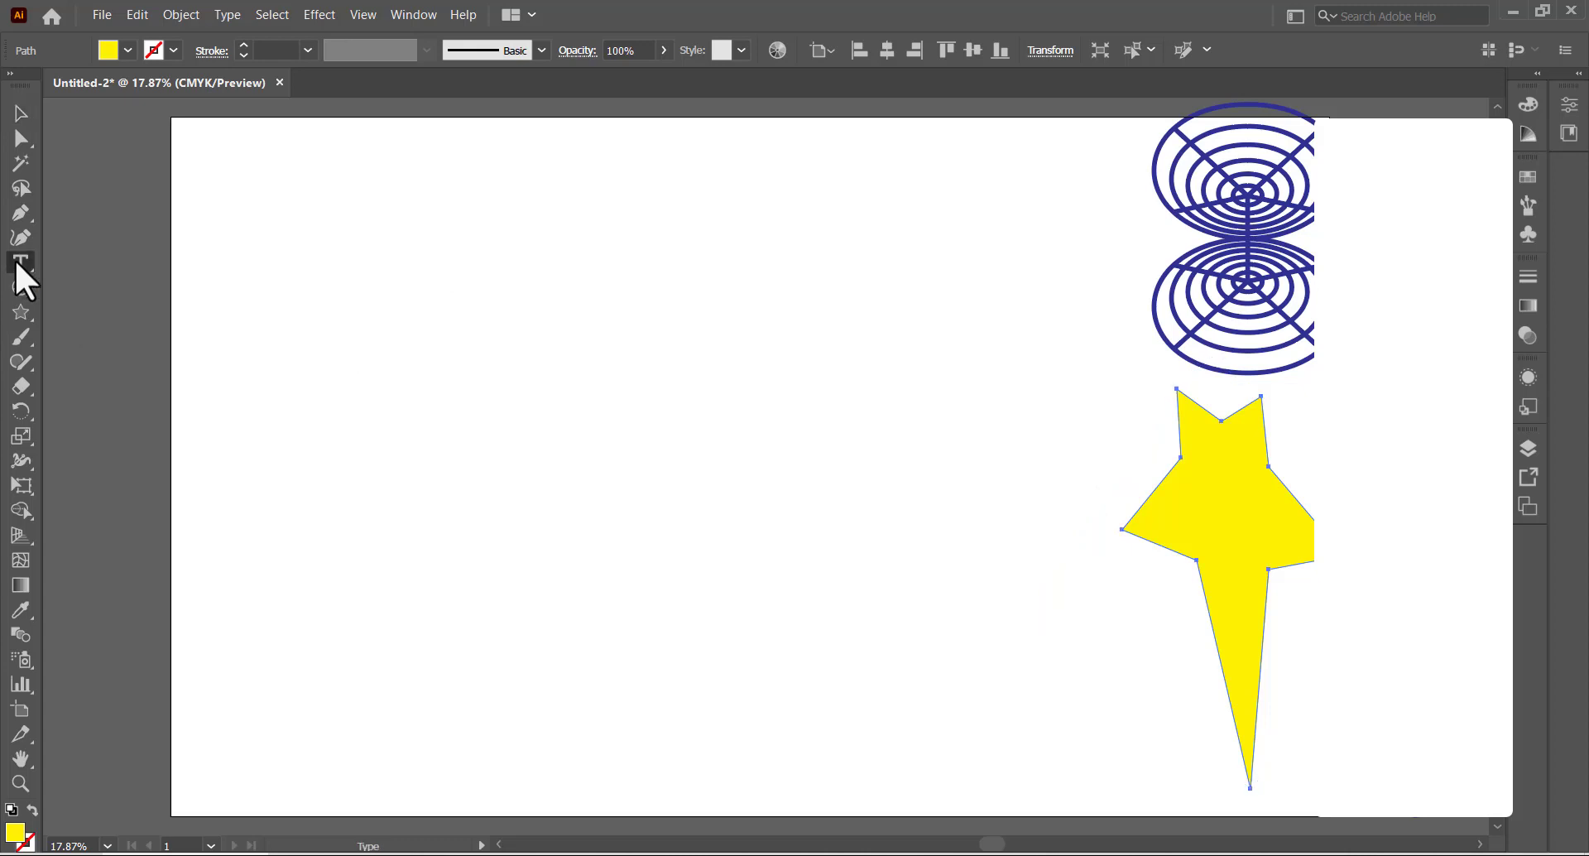
click(362, 290)
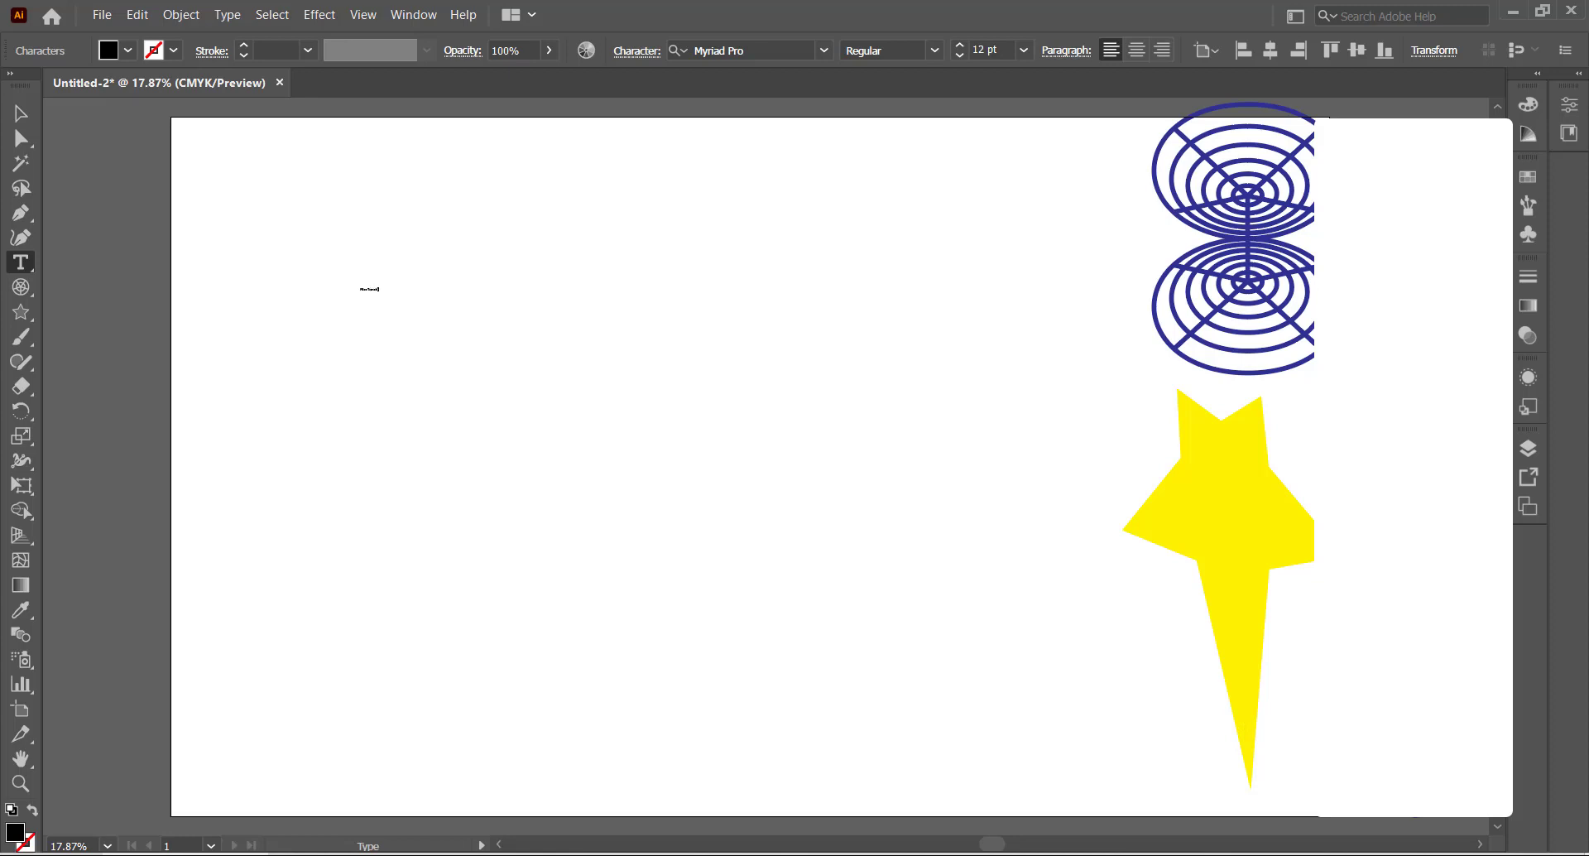
click(21, 111)
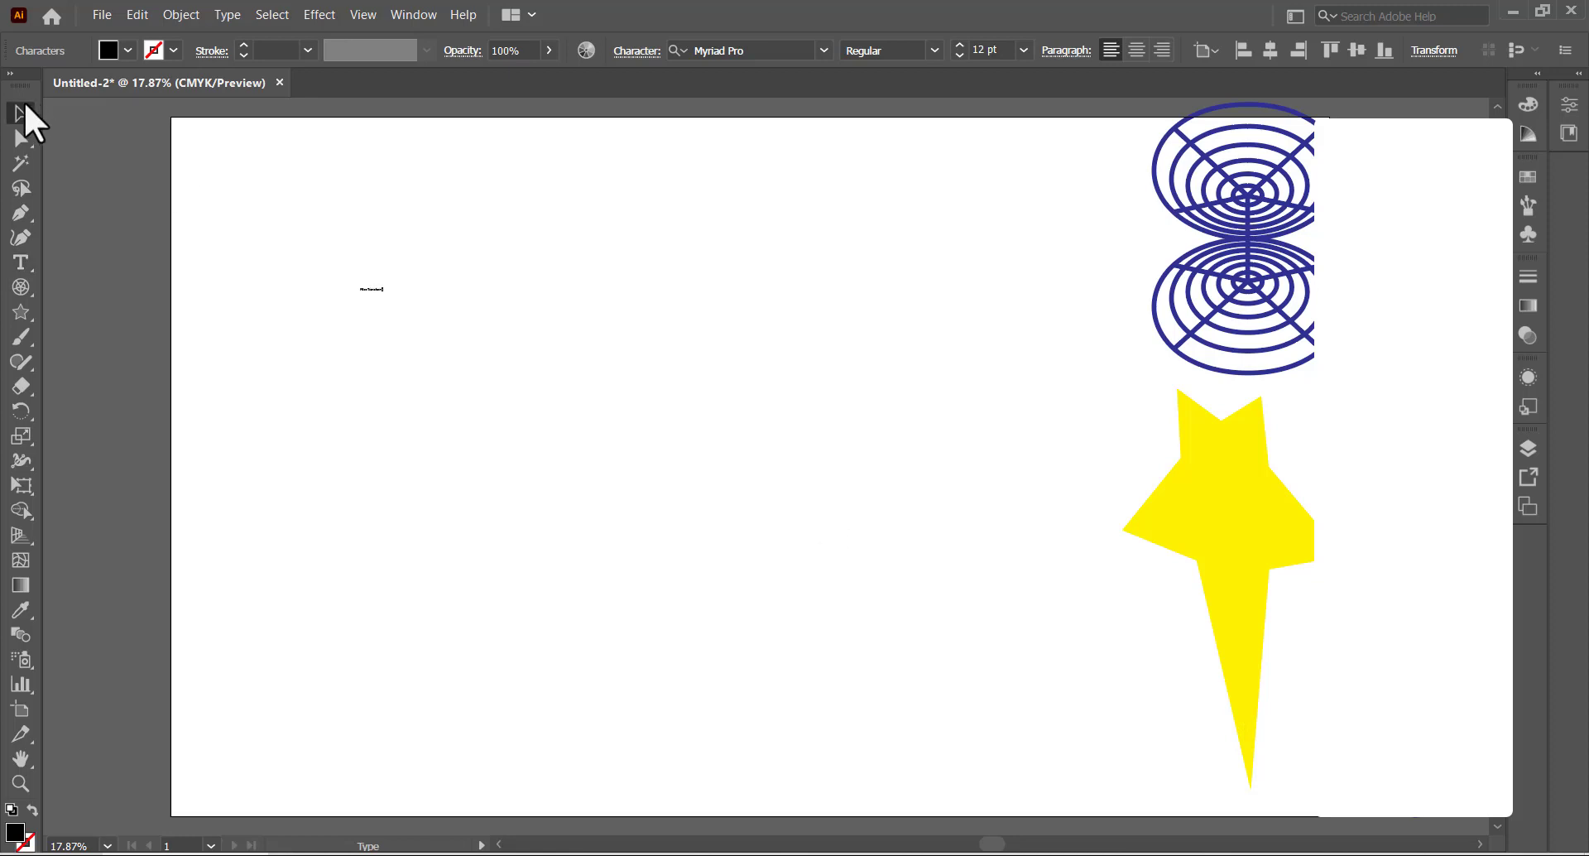
drag(385, 300, 524, 327)
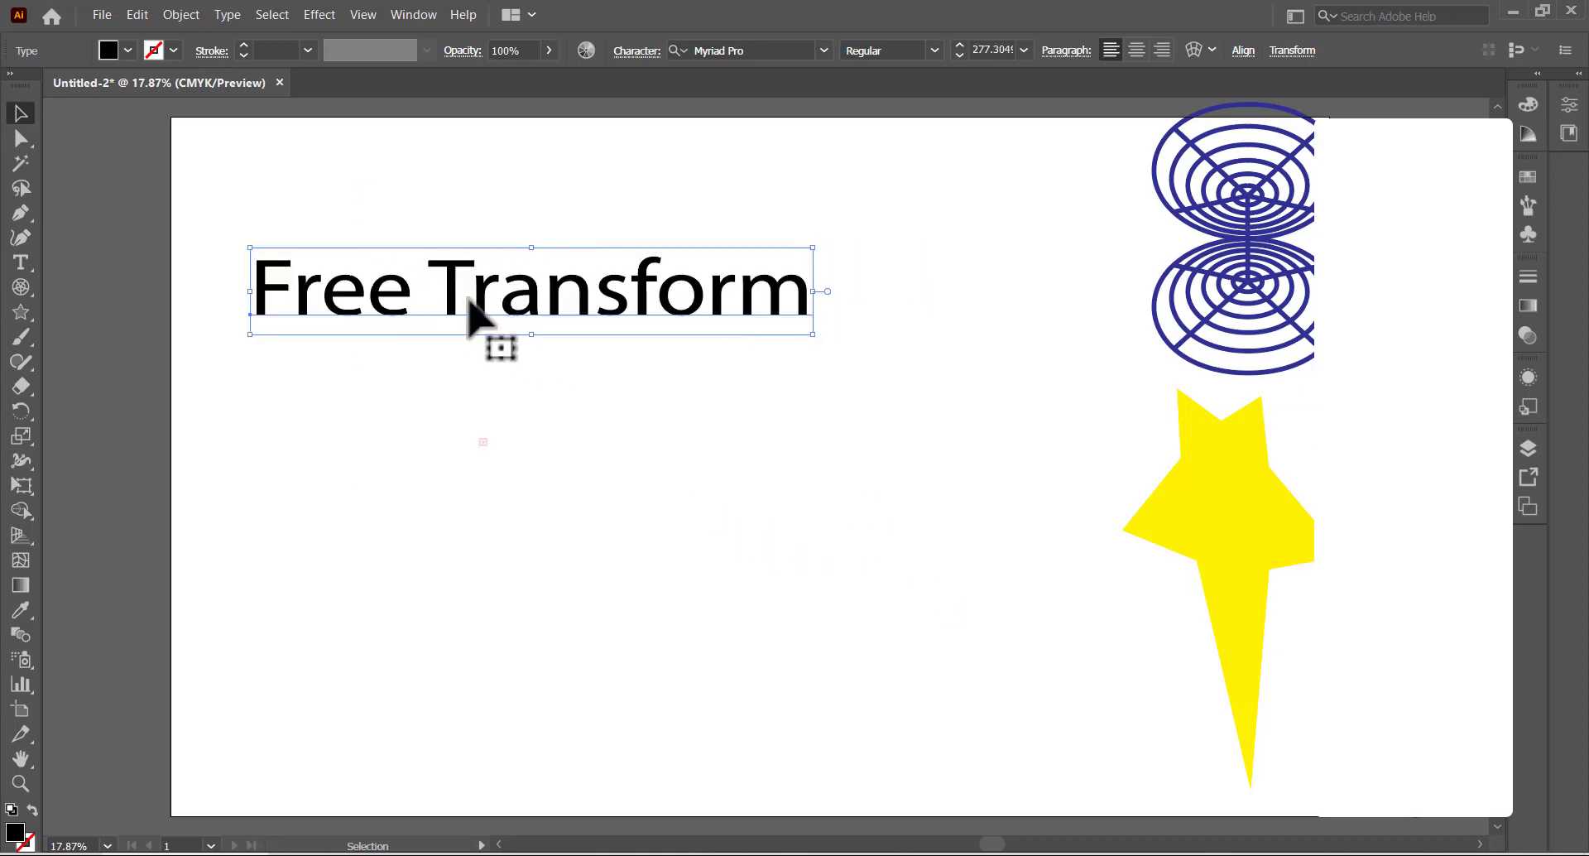
Convert the "Free Transform" text to outlines and select the outlined lettering
right_click(481, 291)
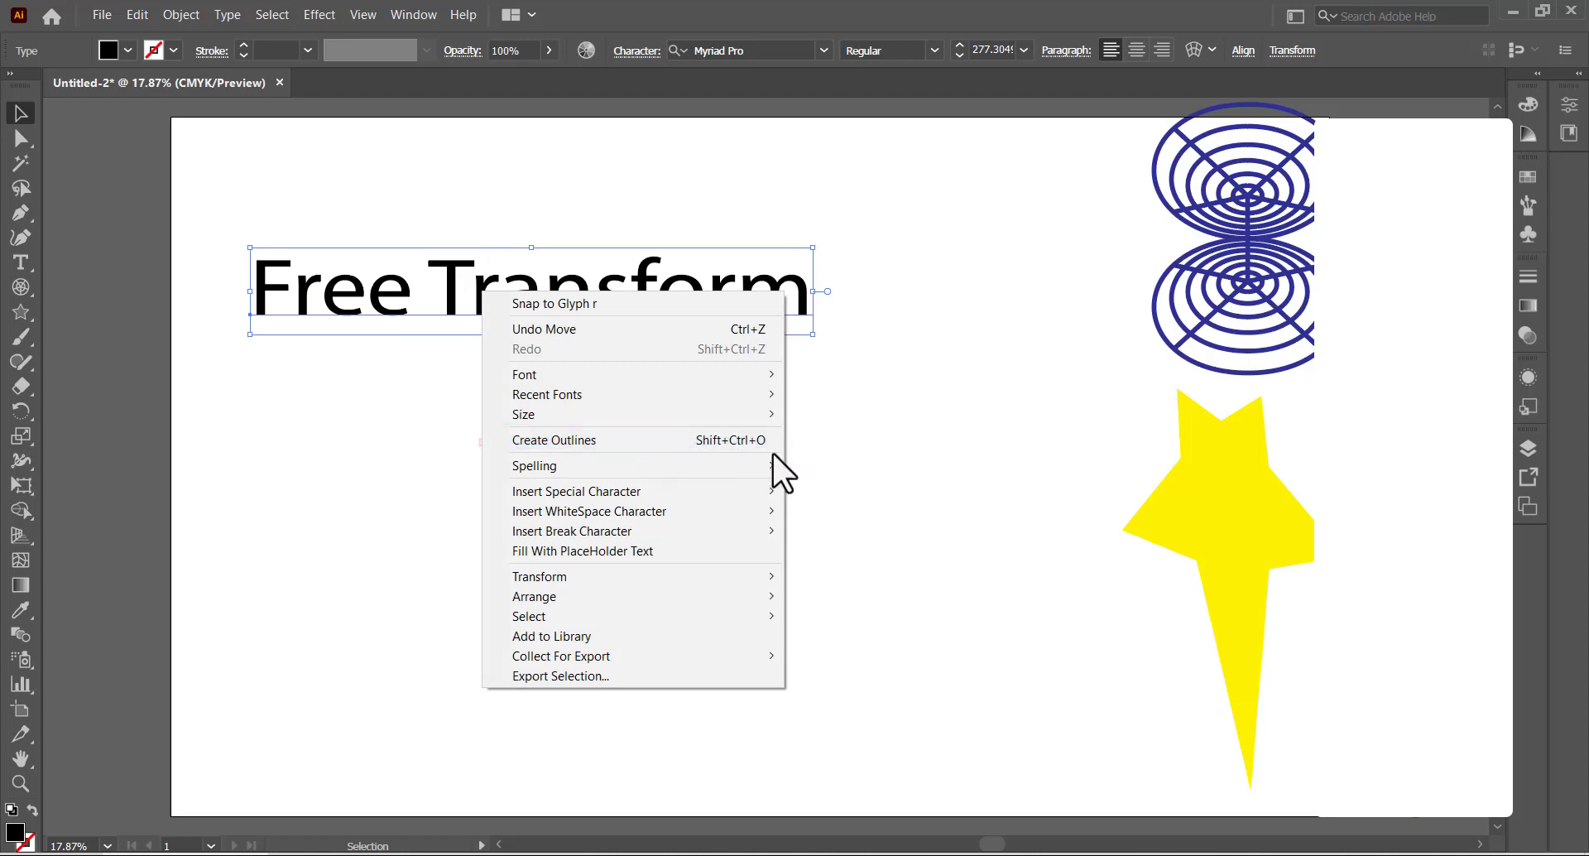
click(591, 439)
click(358, 339)
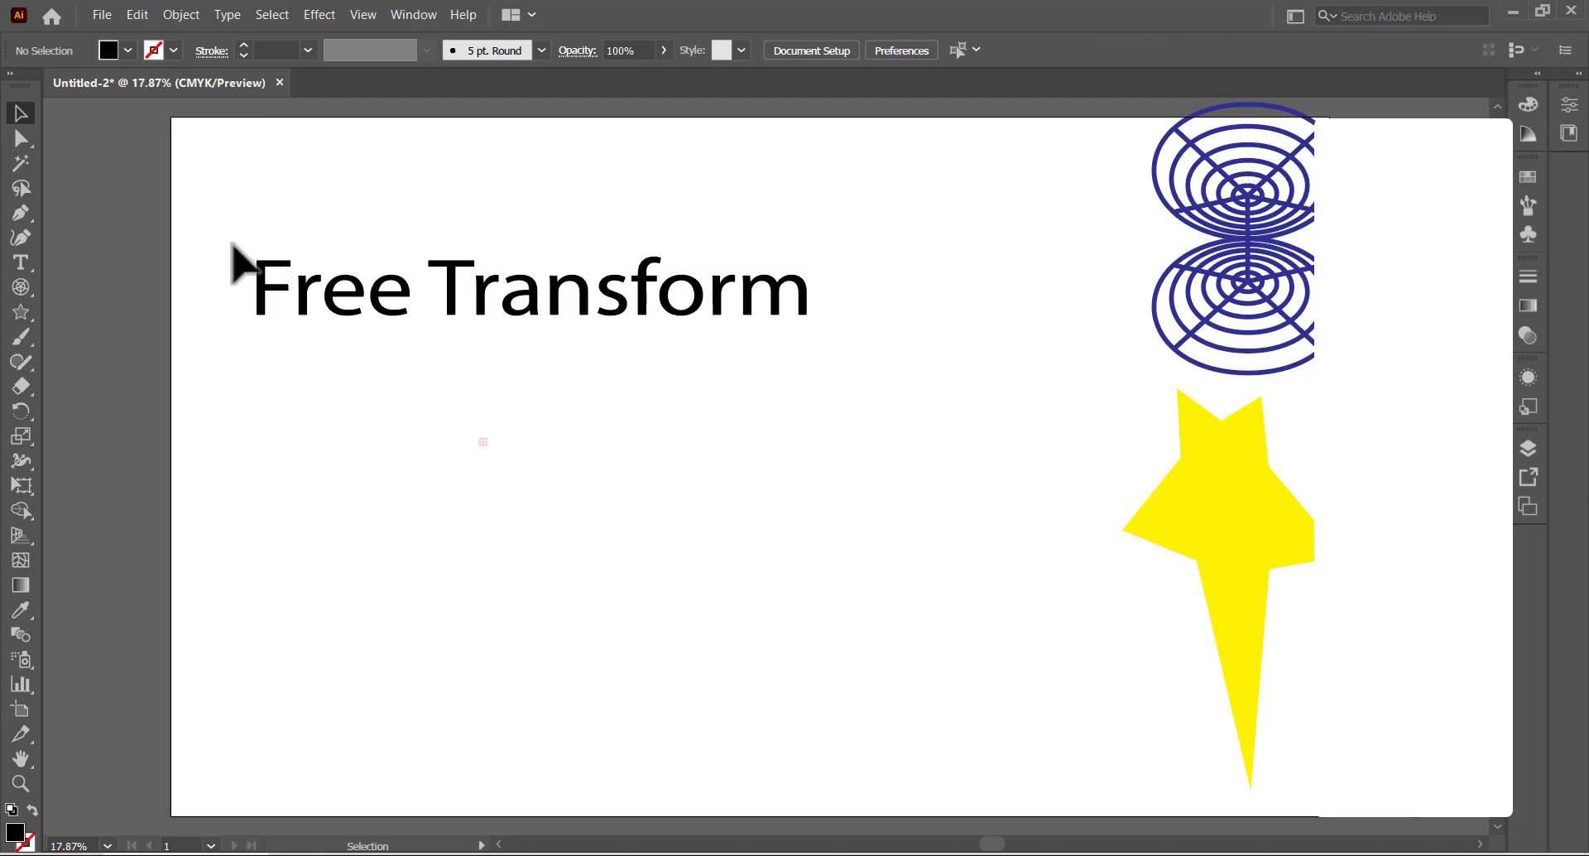
drag(196, 224, 795, 361)
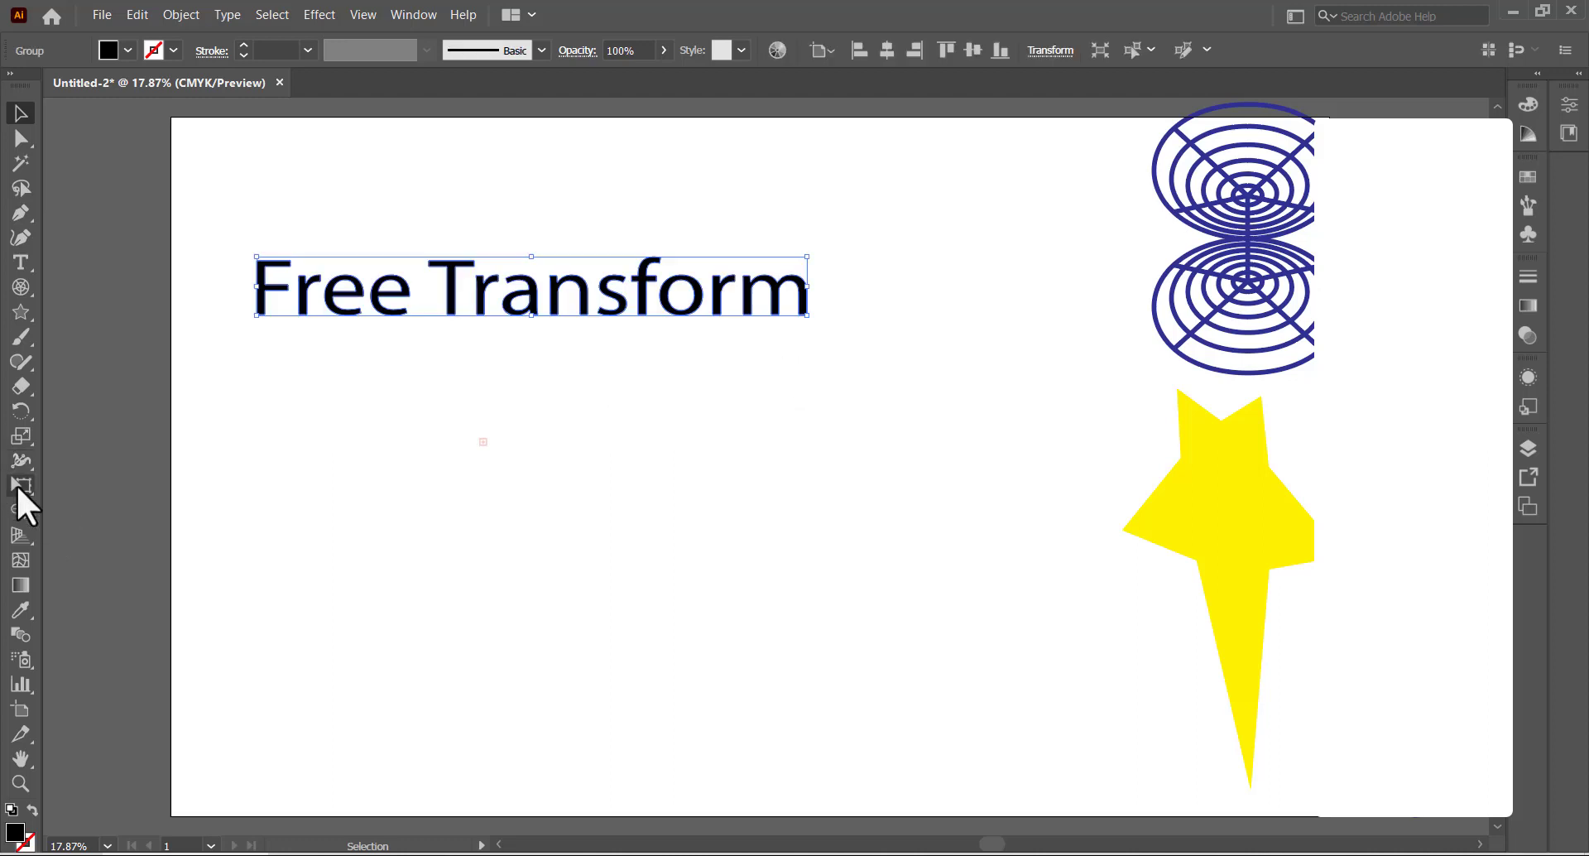
Apply Perspective Distort to the outlined "Free Transform" lettering, enlarging its left end so the text tapers toward the right
click(20, 485)
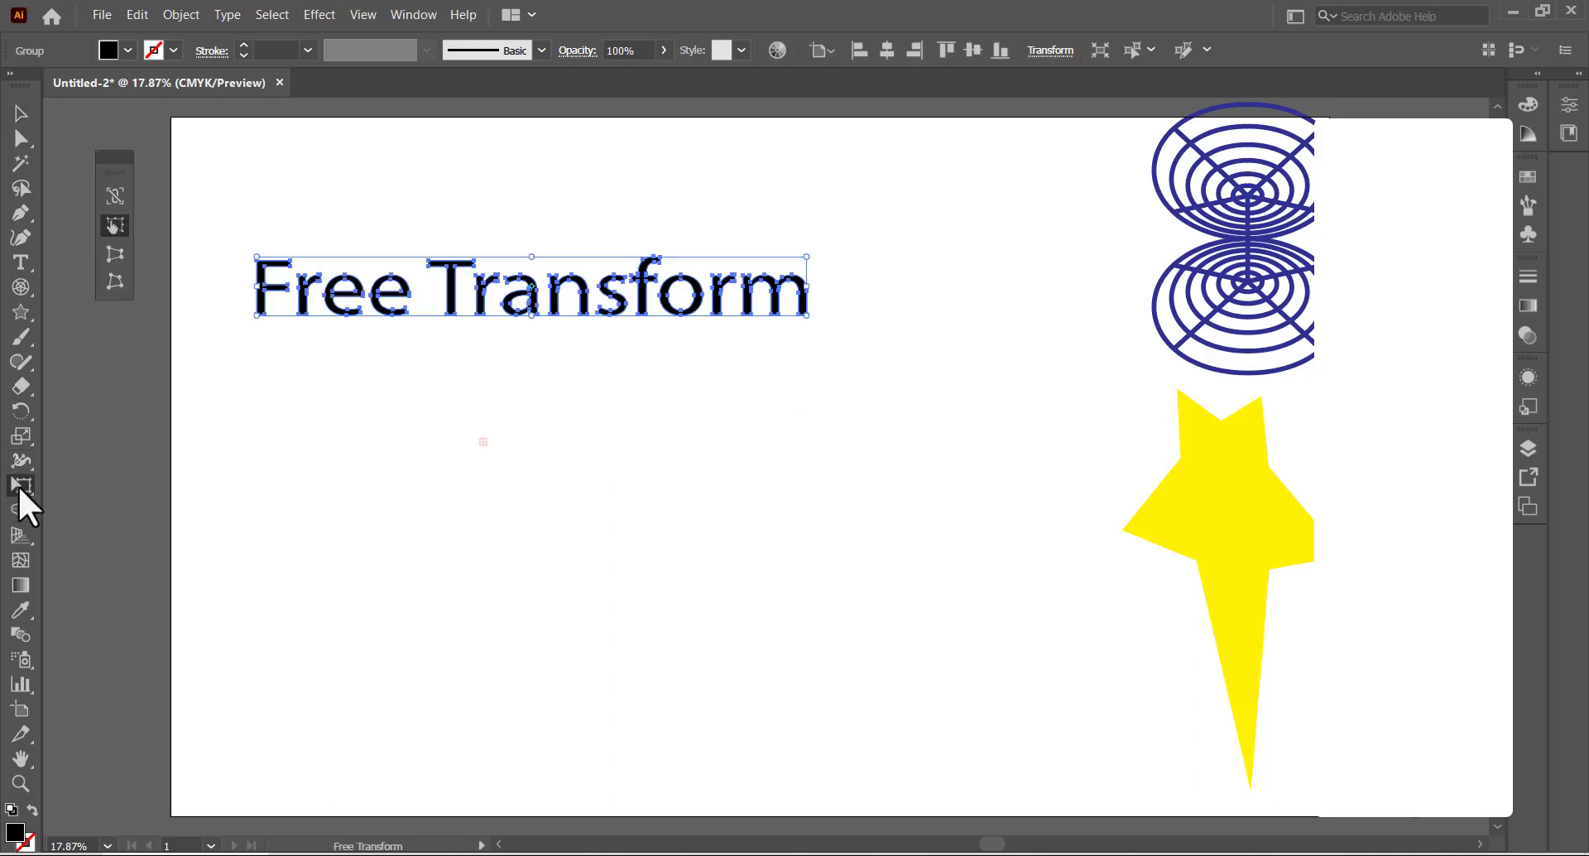
click(115, 253)
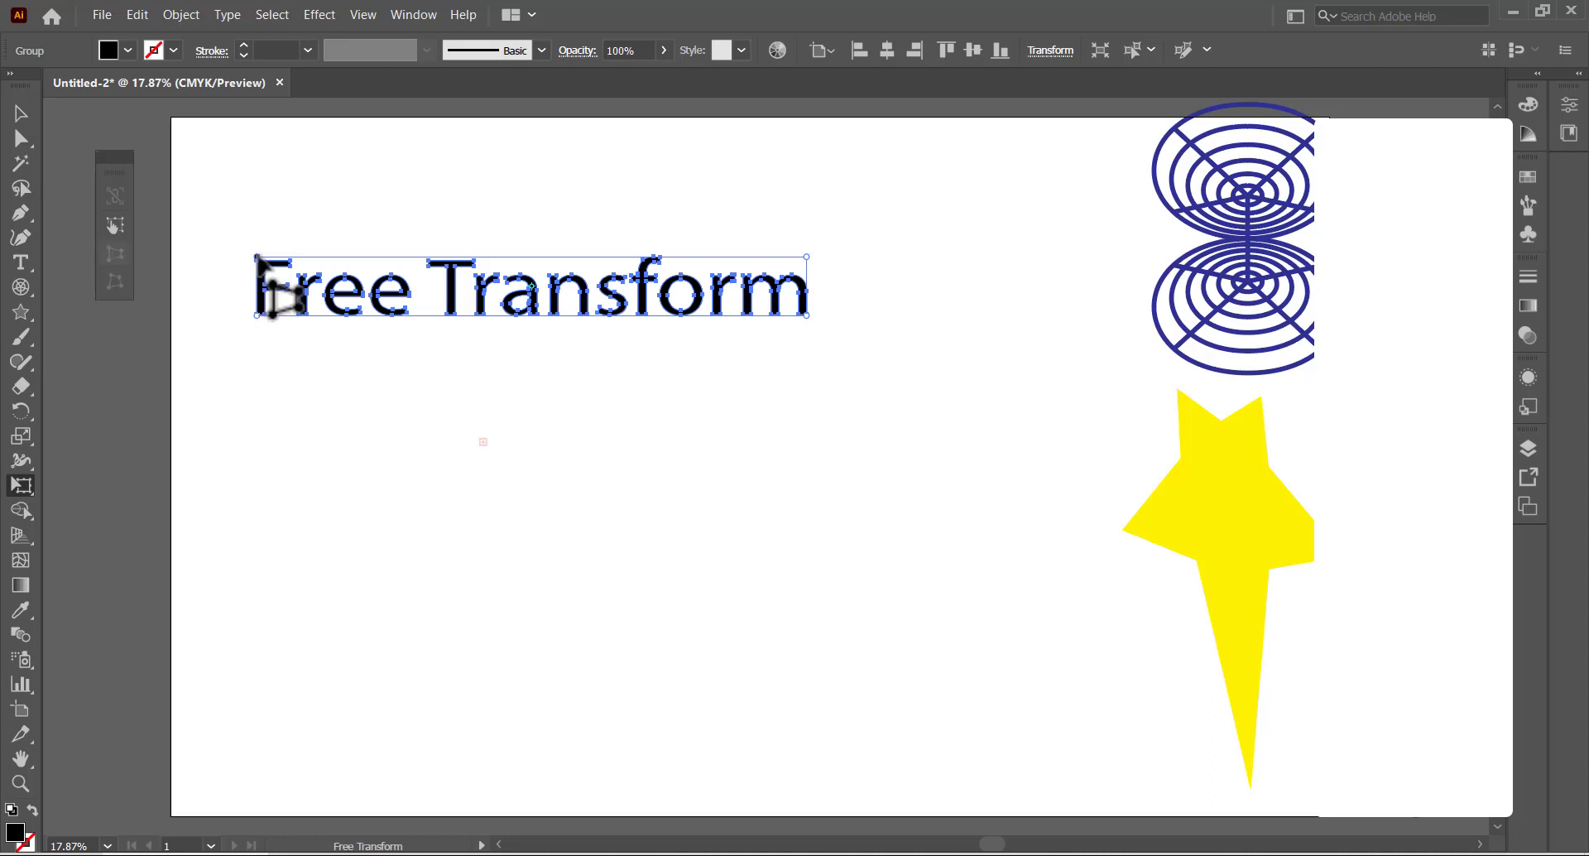
drag(257, 258, 201, 193)
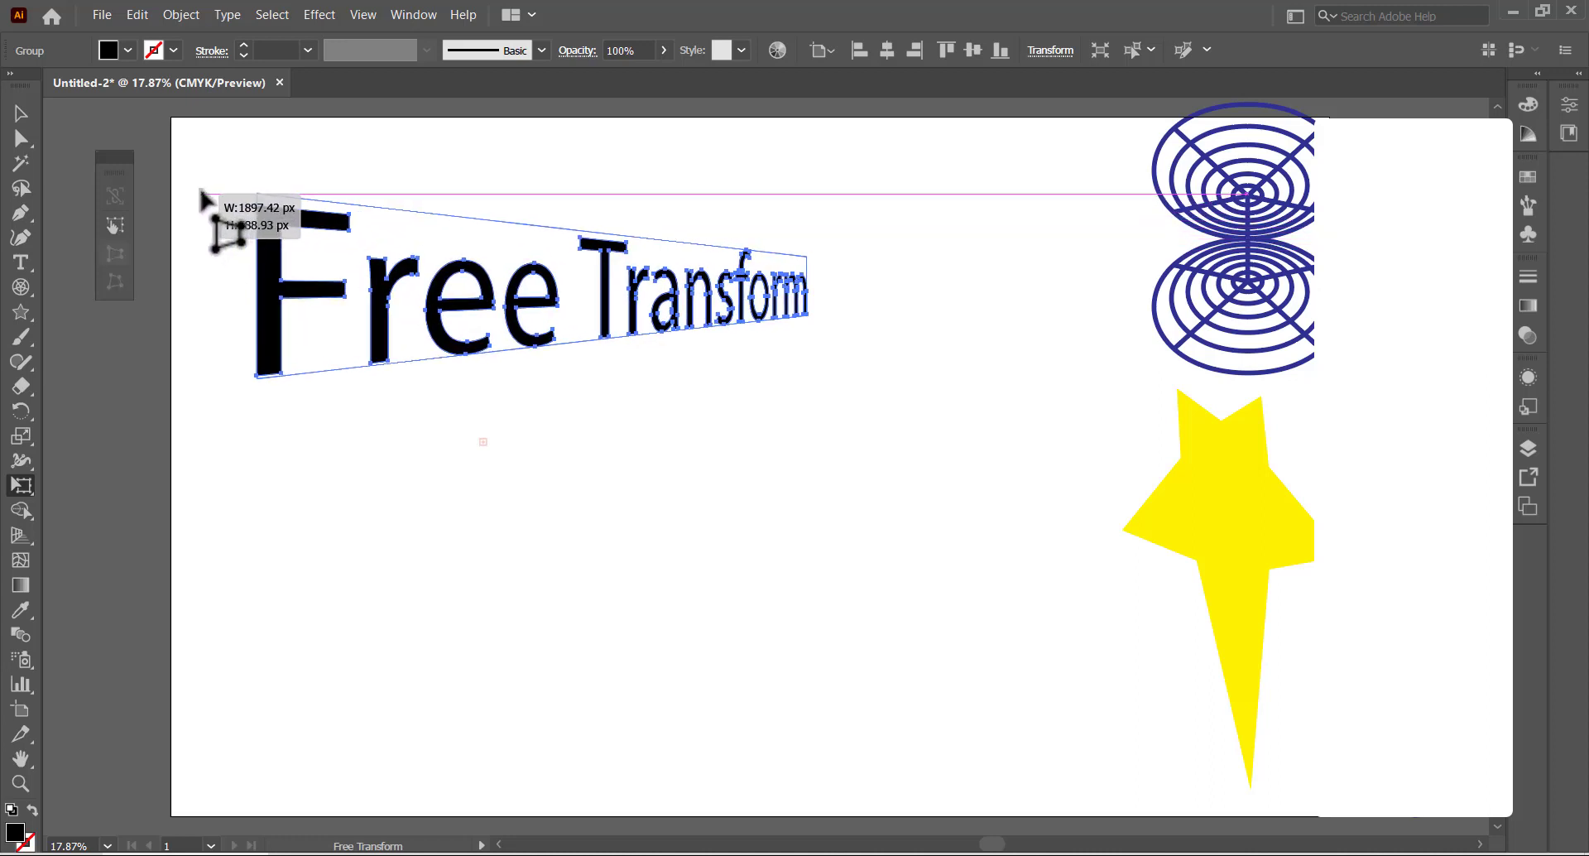
Move the distorted lettering to the artboard's upper-left corner and repeat copies straight down to make a column of four, then deselect
click(21, 113)
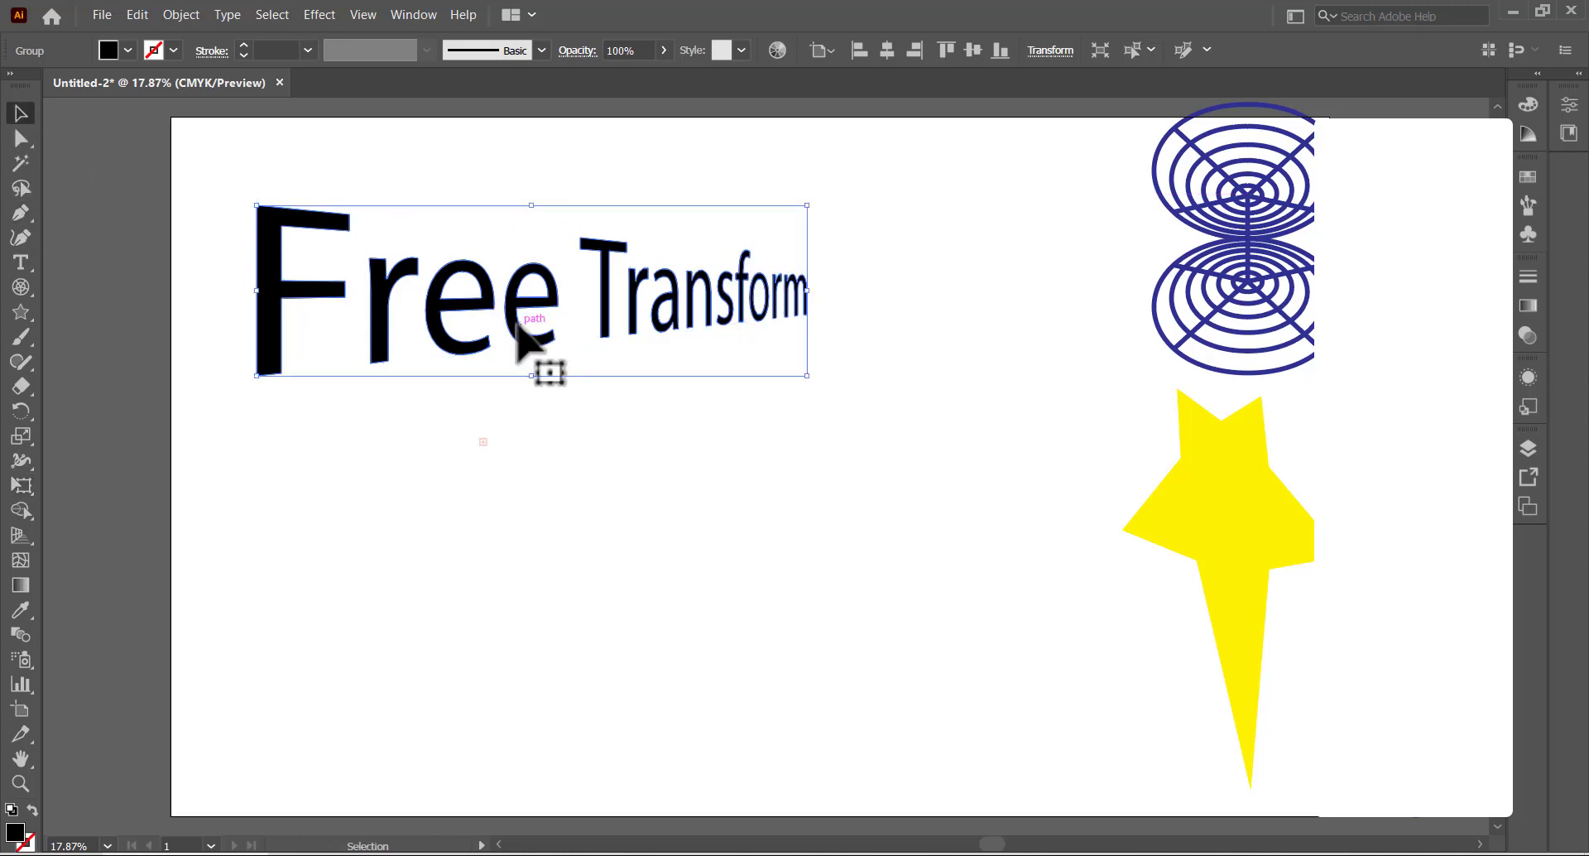
drag(518, 323, 451, 430)
key(ctrl+d)
key(ctrl+d)
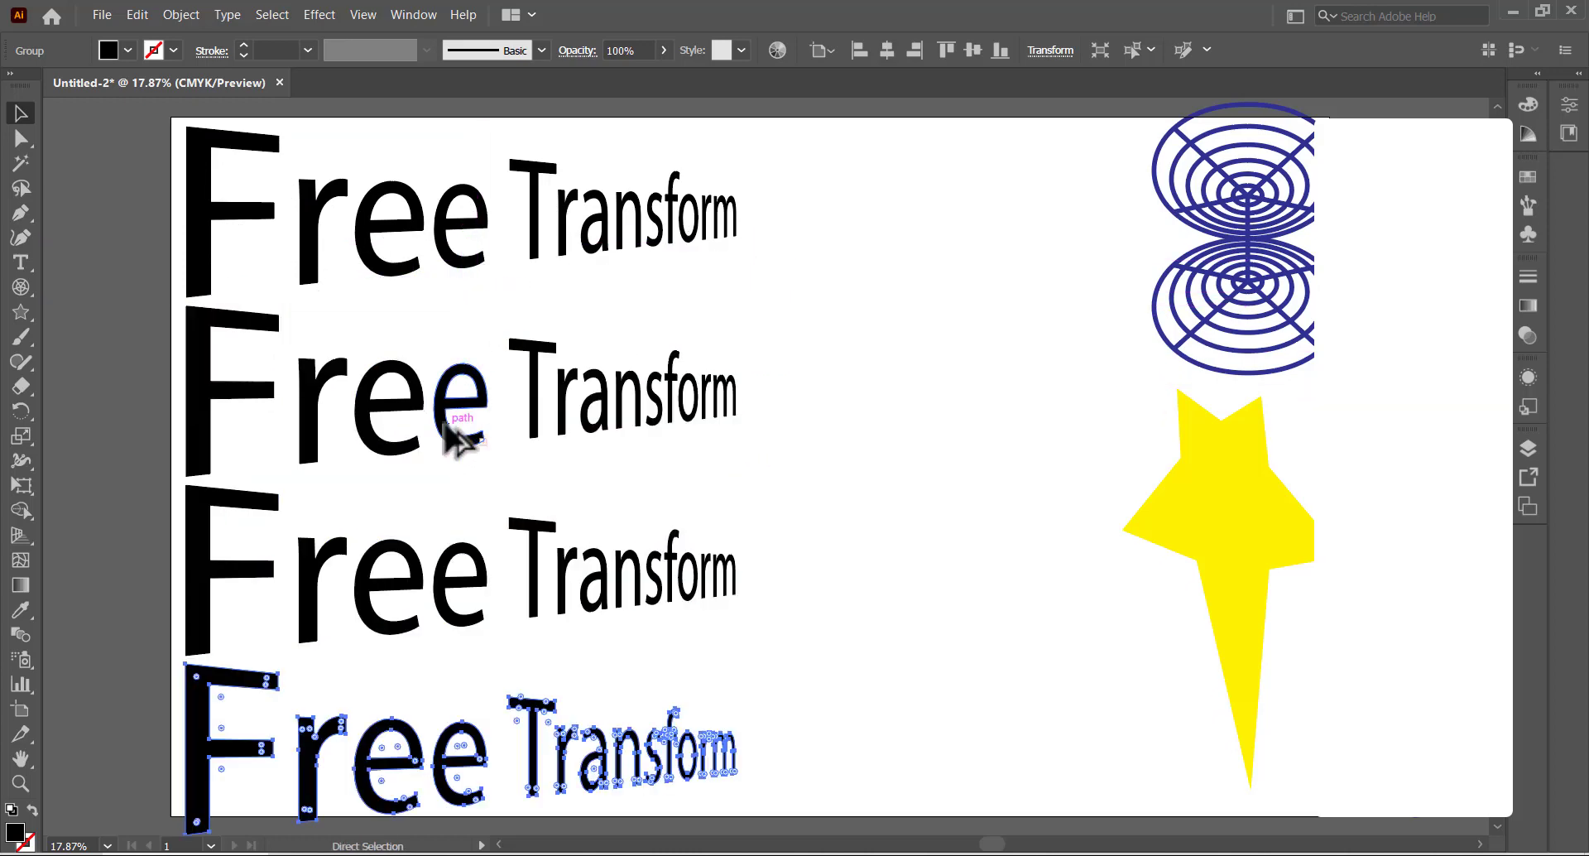
click(130, 200)
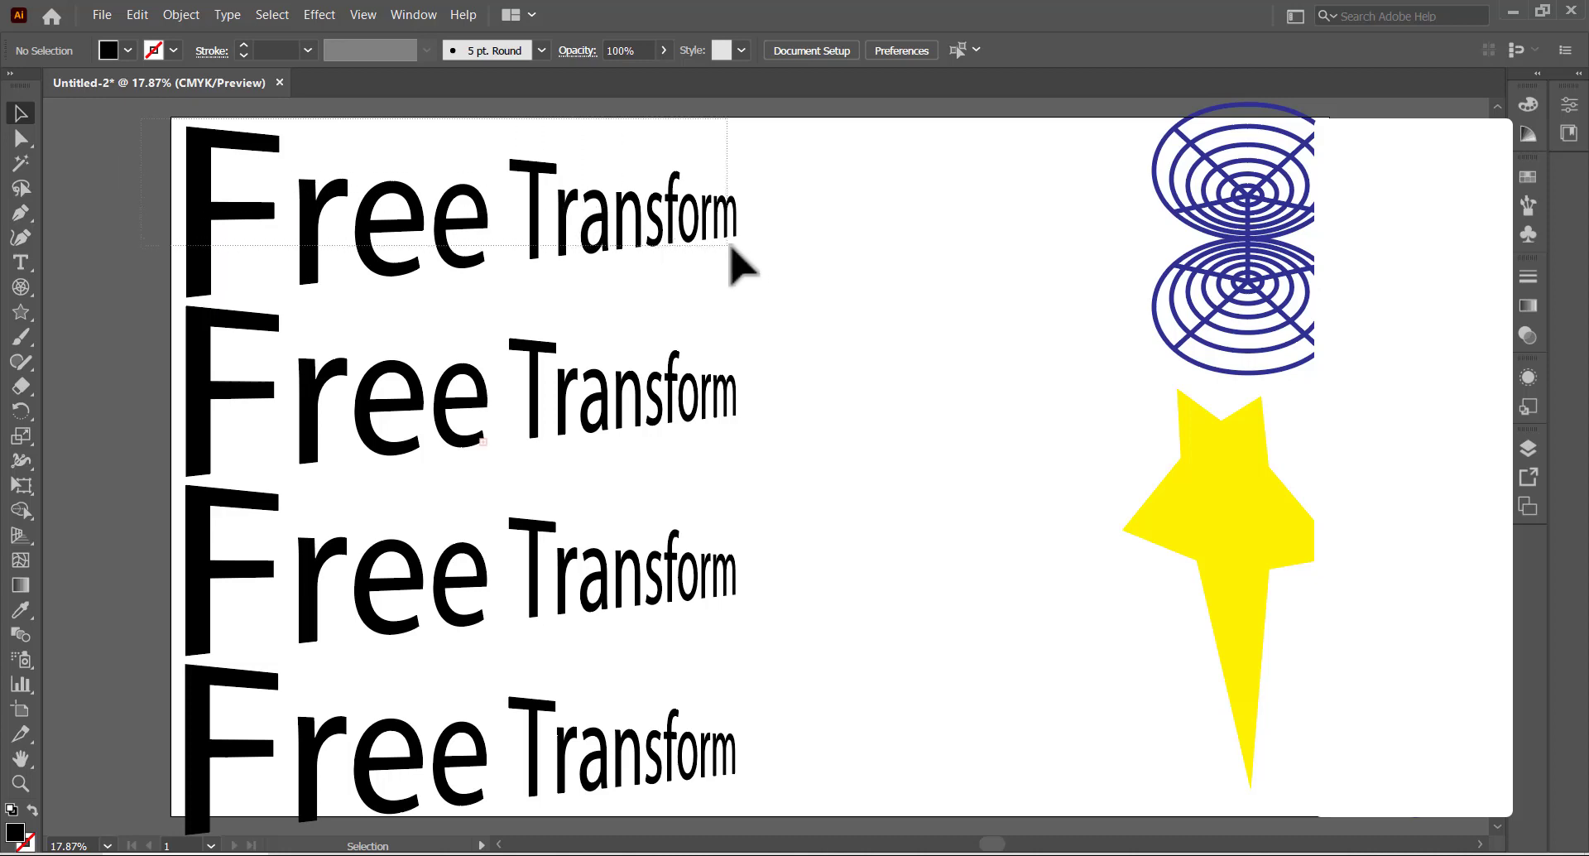
Fill the topmost "Free Transform" lettering with magenta and the second one with dark red
click(585, 220)
click(128, 50)
click(145, 85)
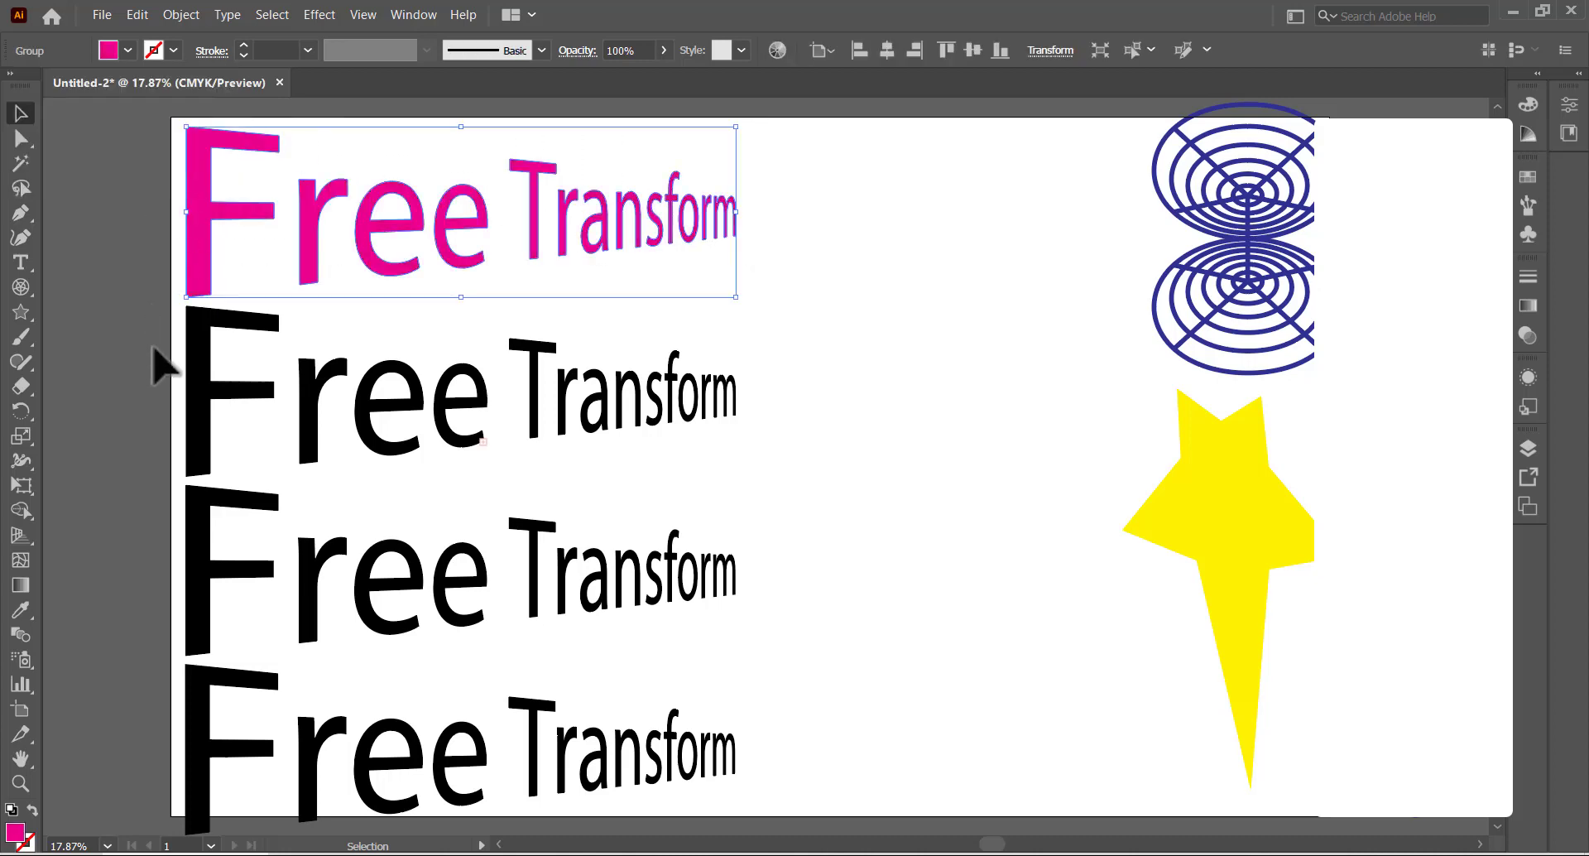
click(749, 392)
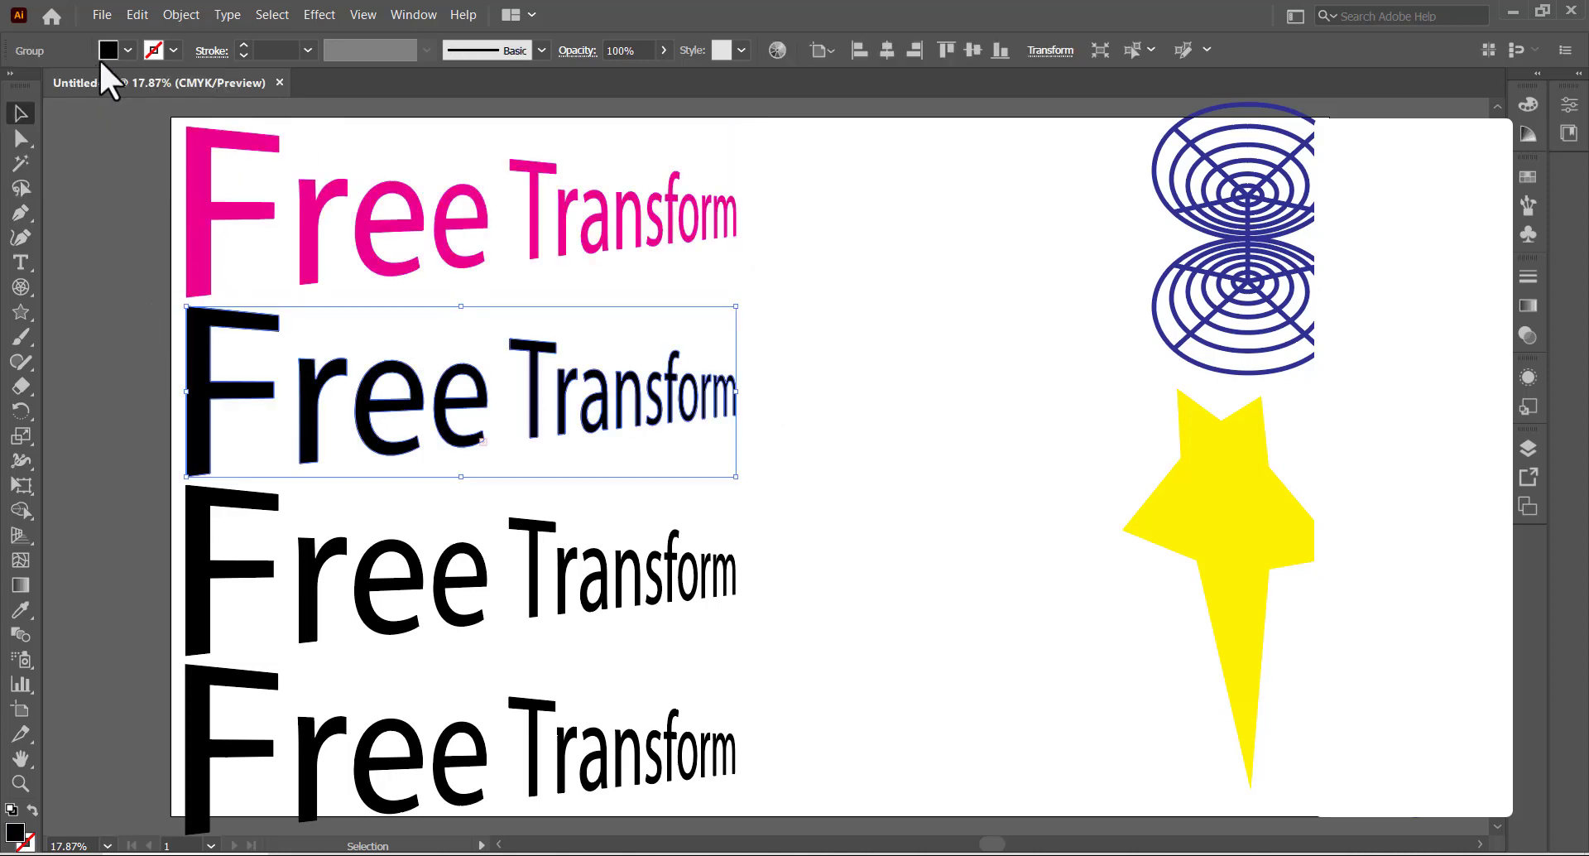
click(128, 51)
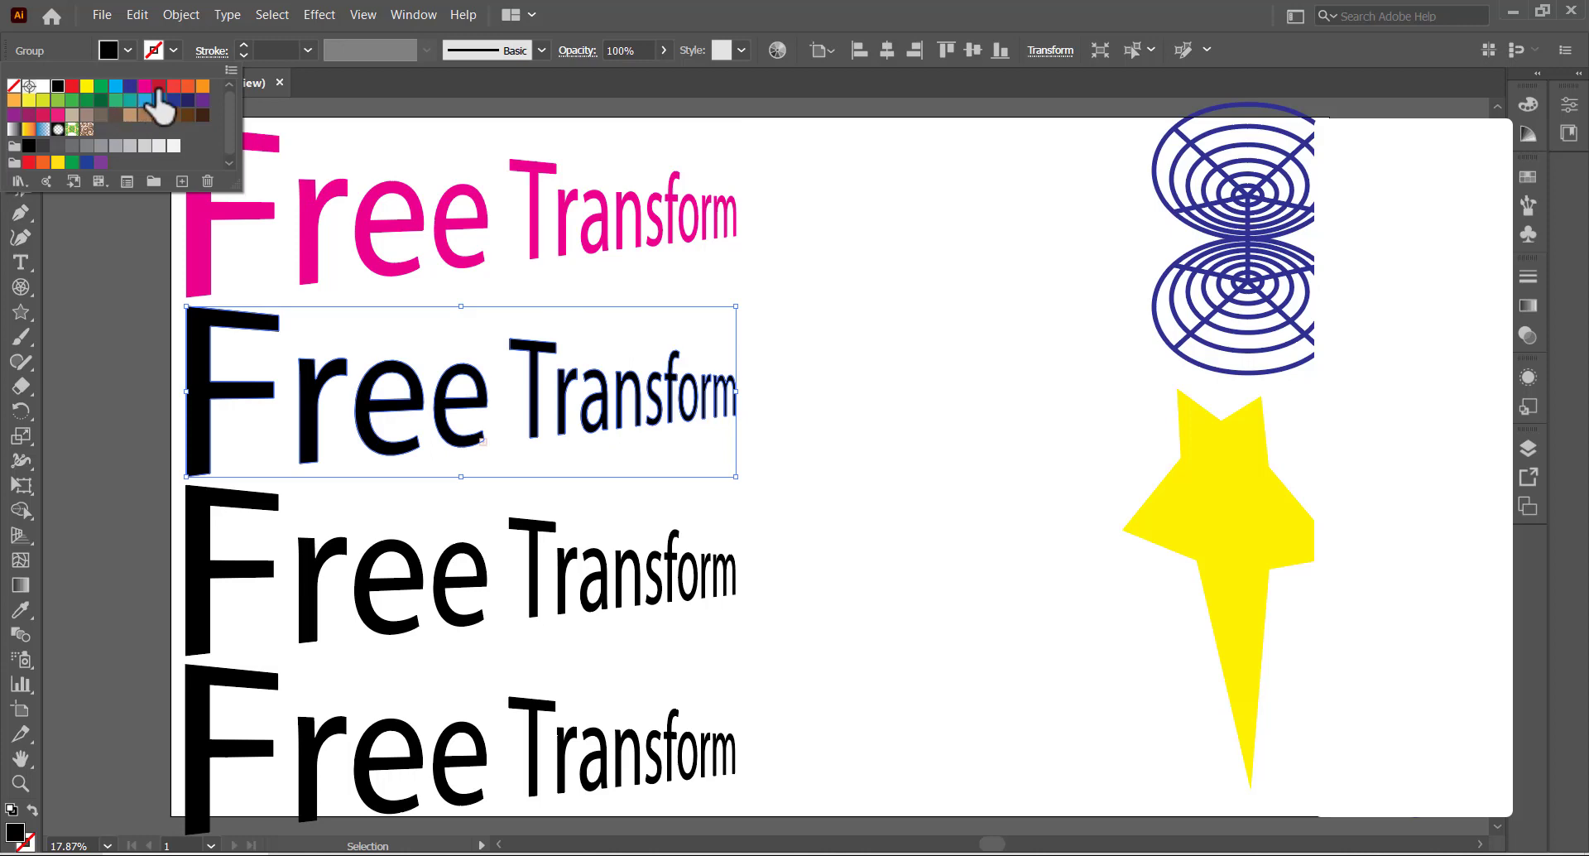
click(158, 87)
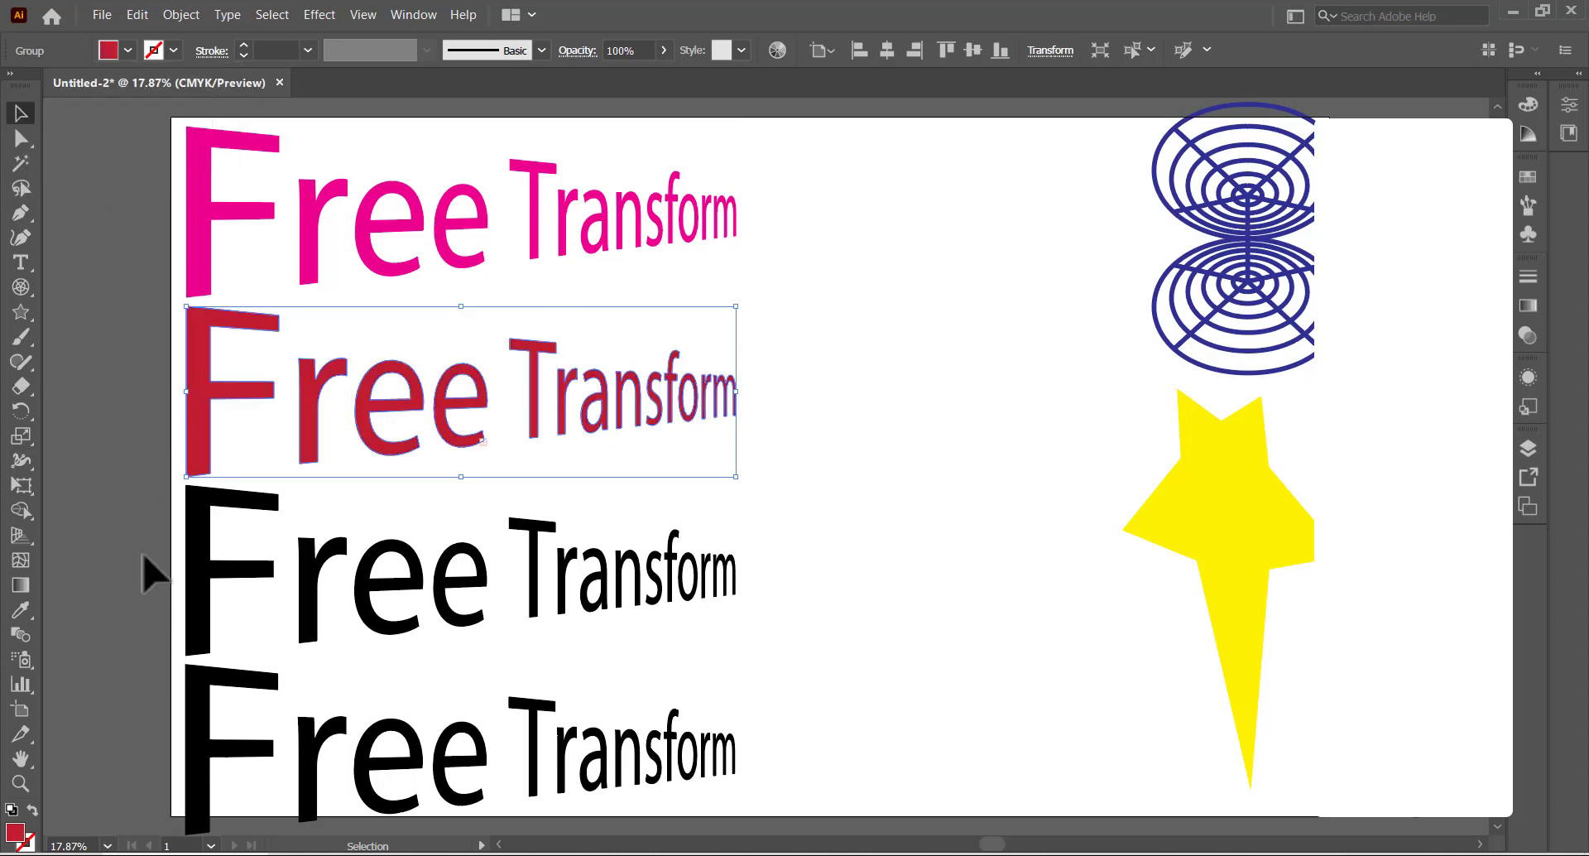
Fill the third "Free Transform" lettering with light red and the bottom one with orange, and deselect
click(725, 592)
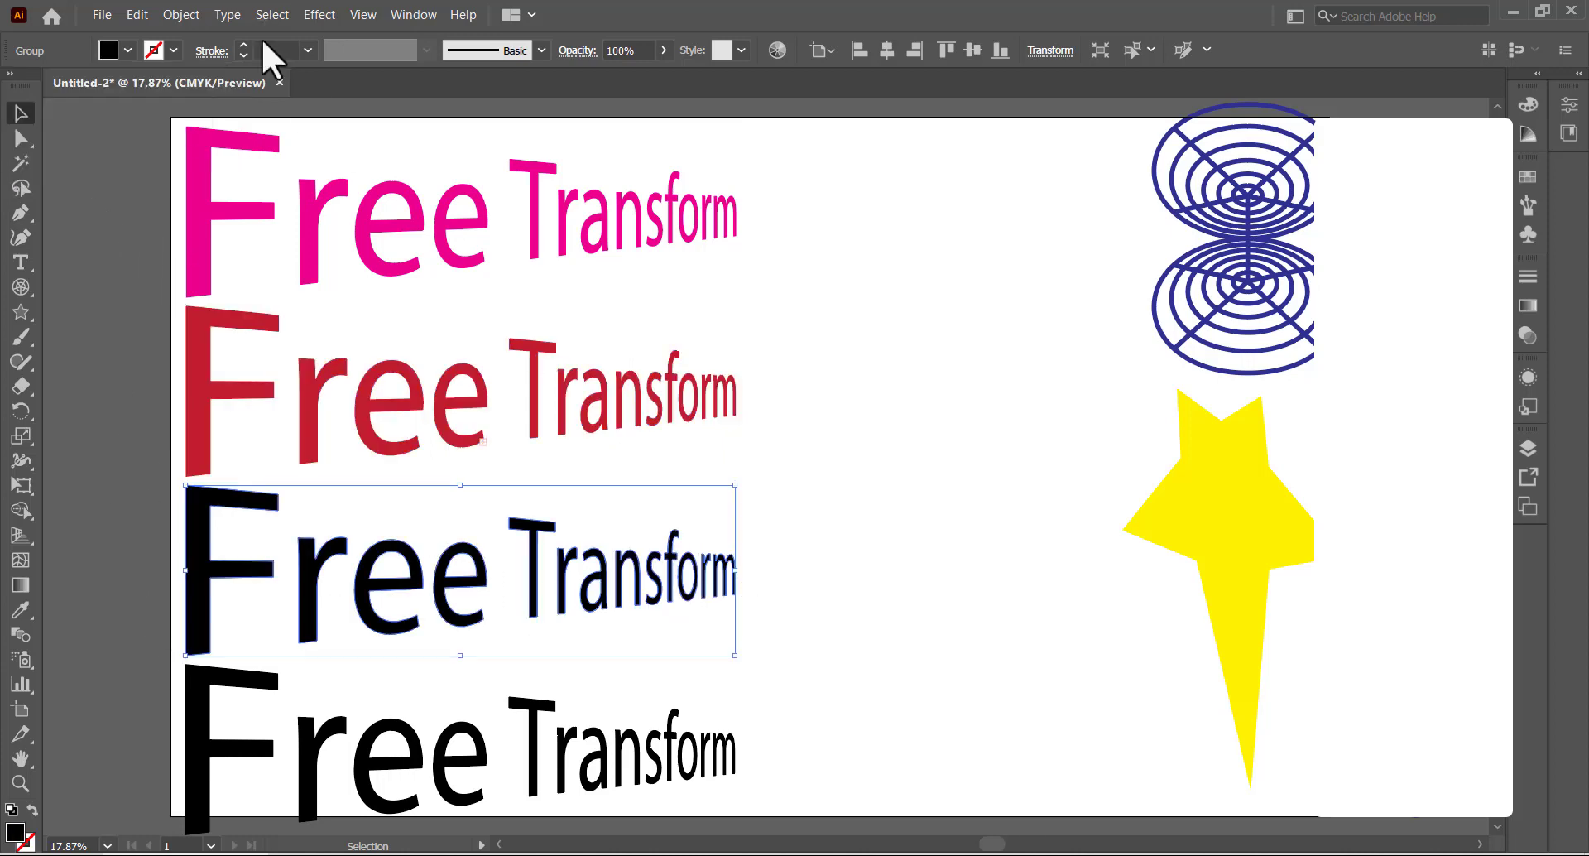
click(128, 50)
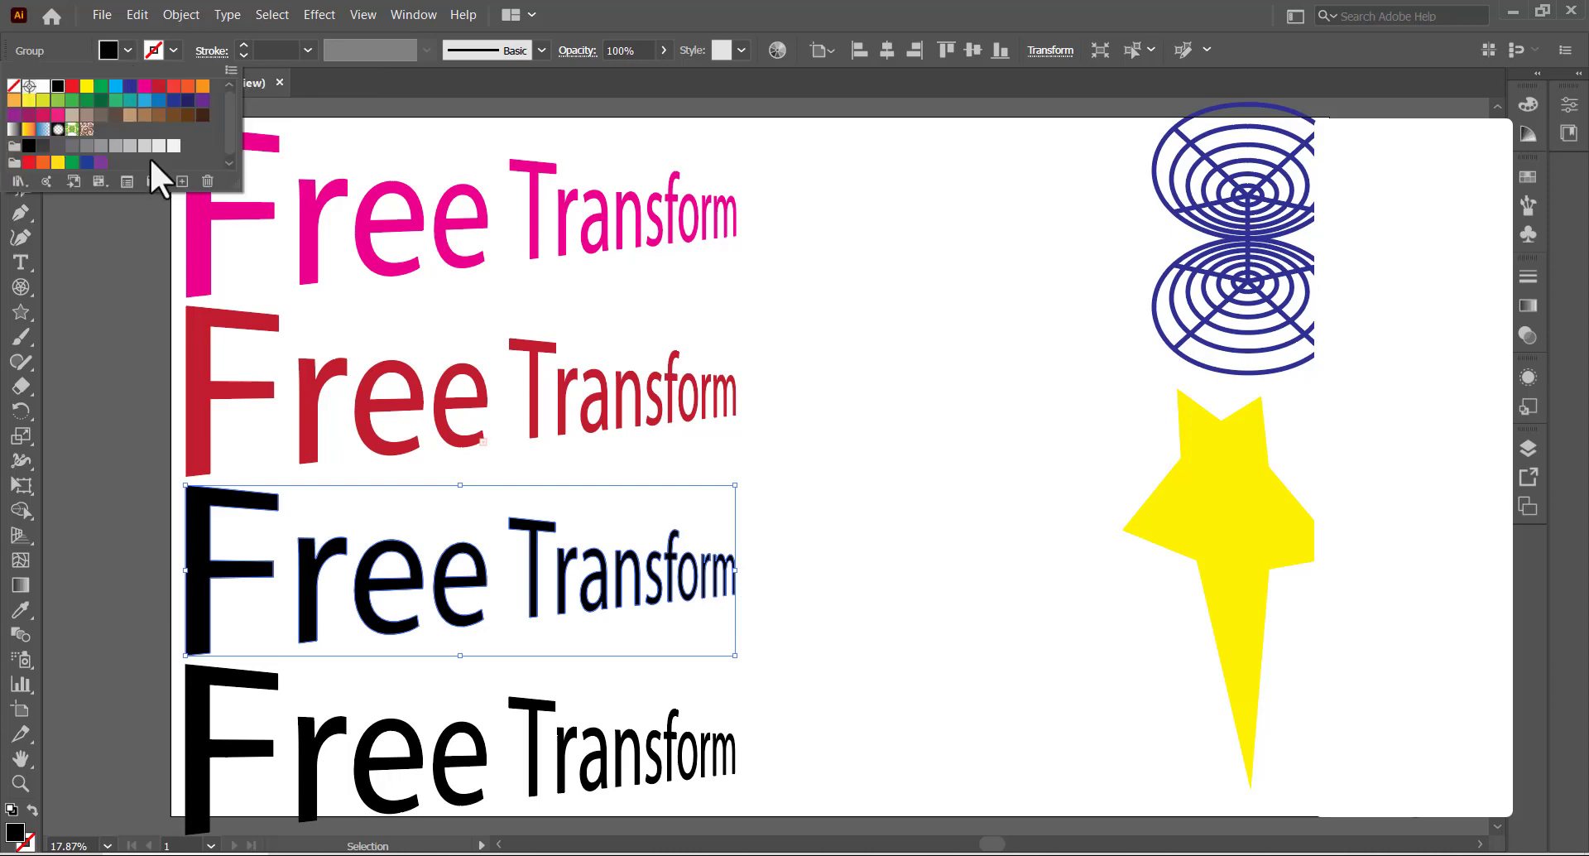
click(173, 87)
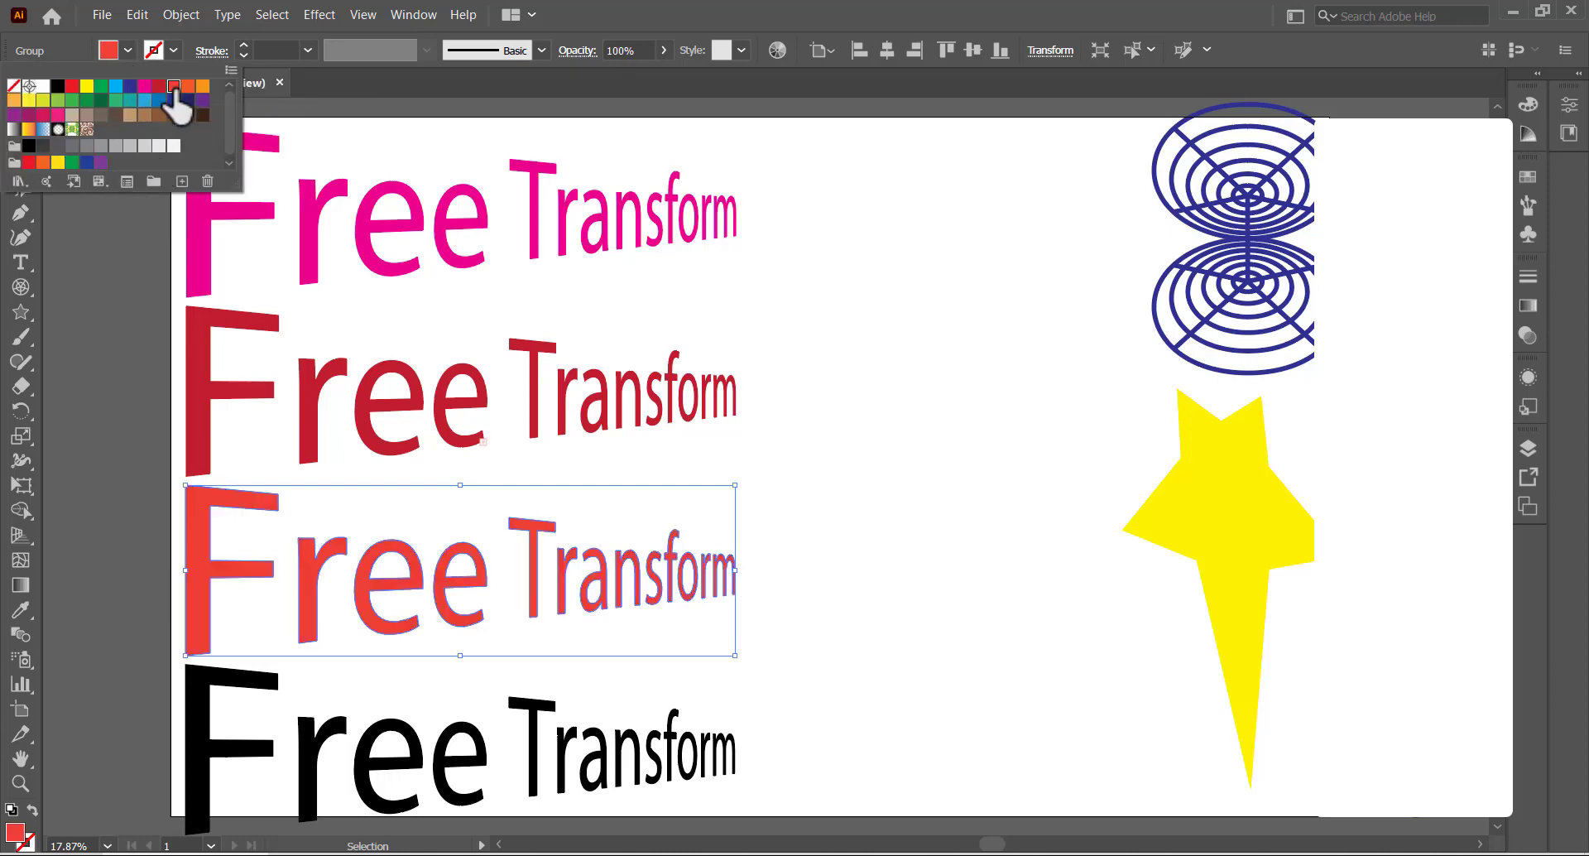
click(754, 531)
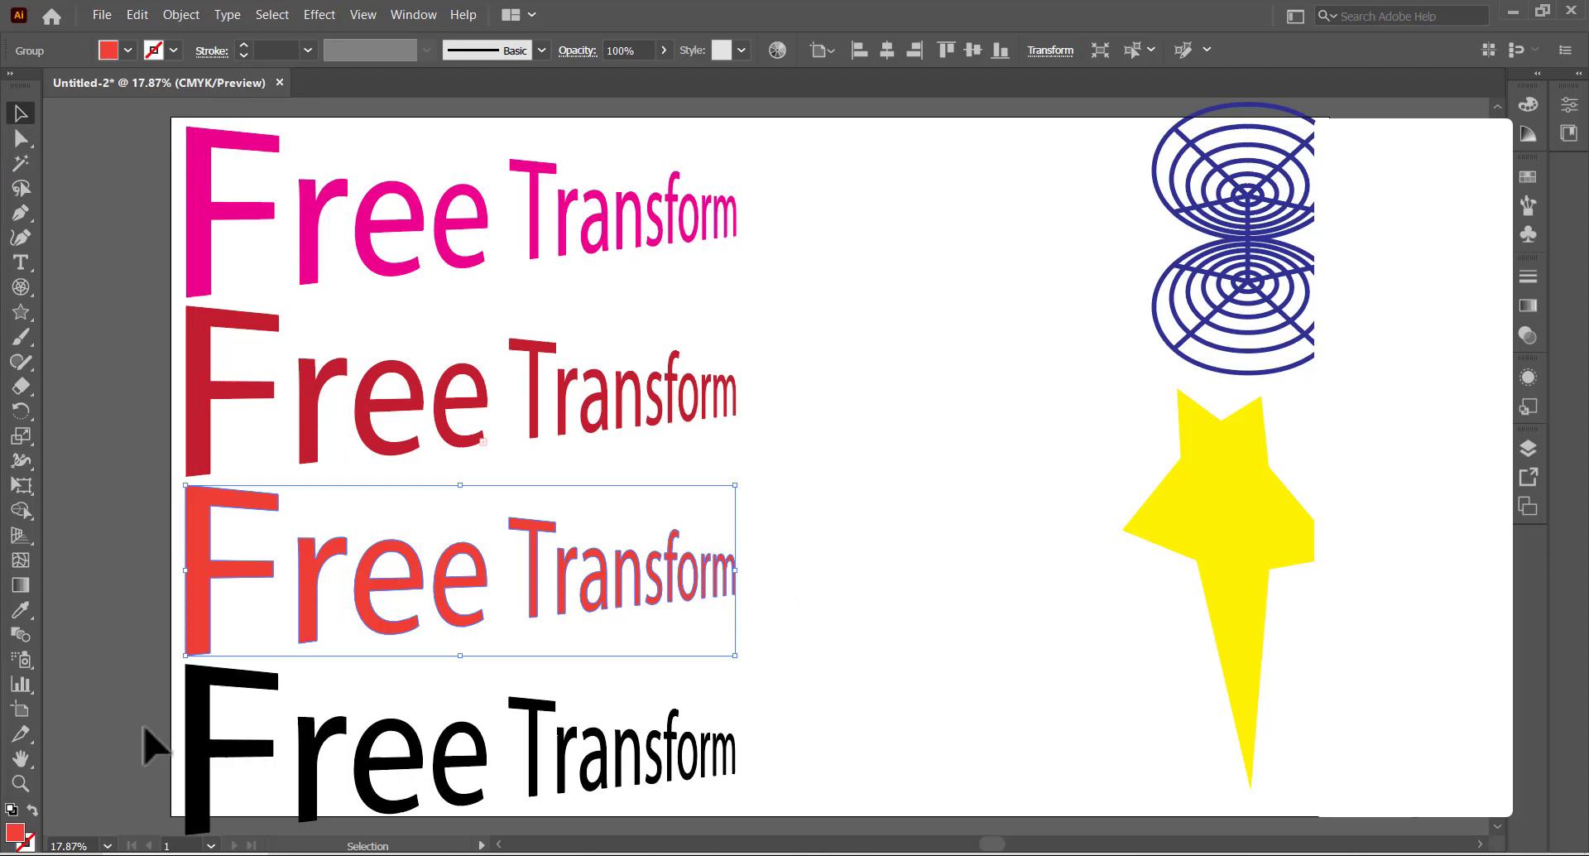
click(726, 774)
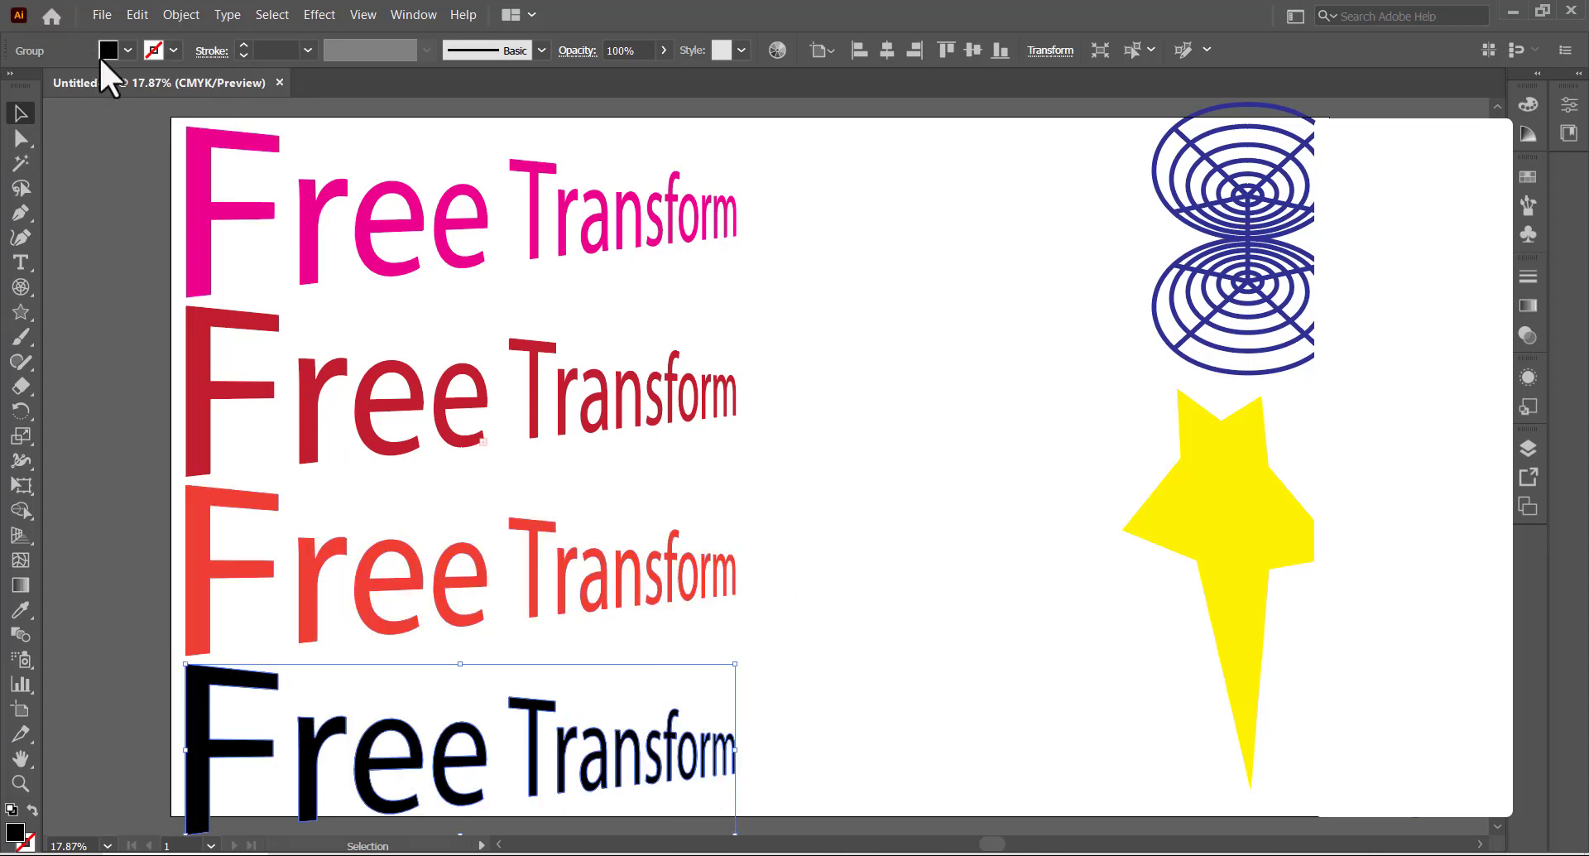
click(130, 50)
click(206, 99)
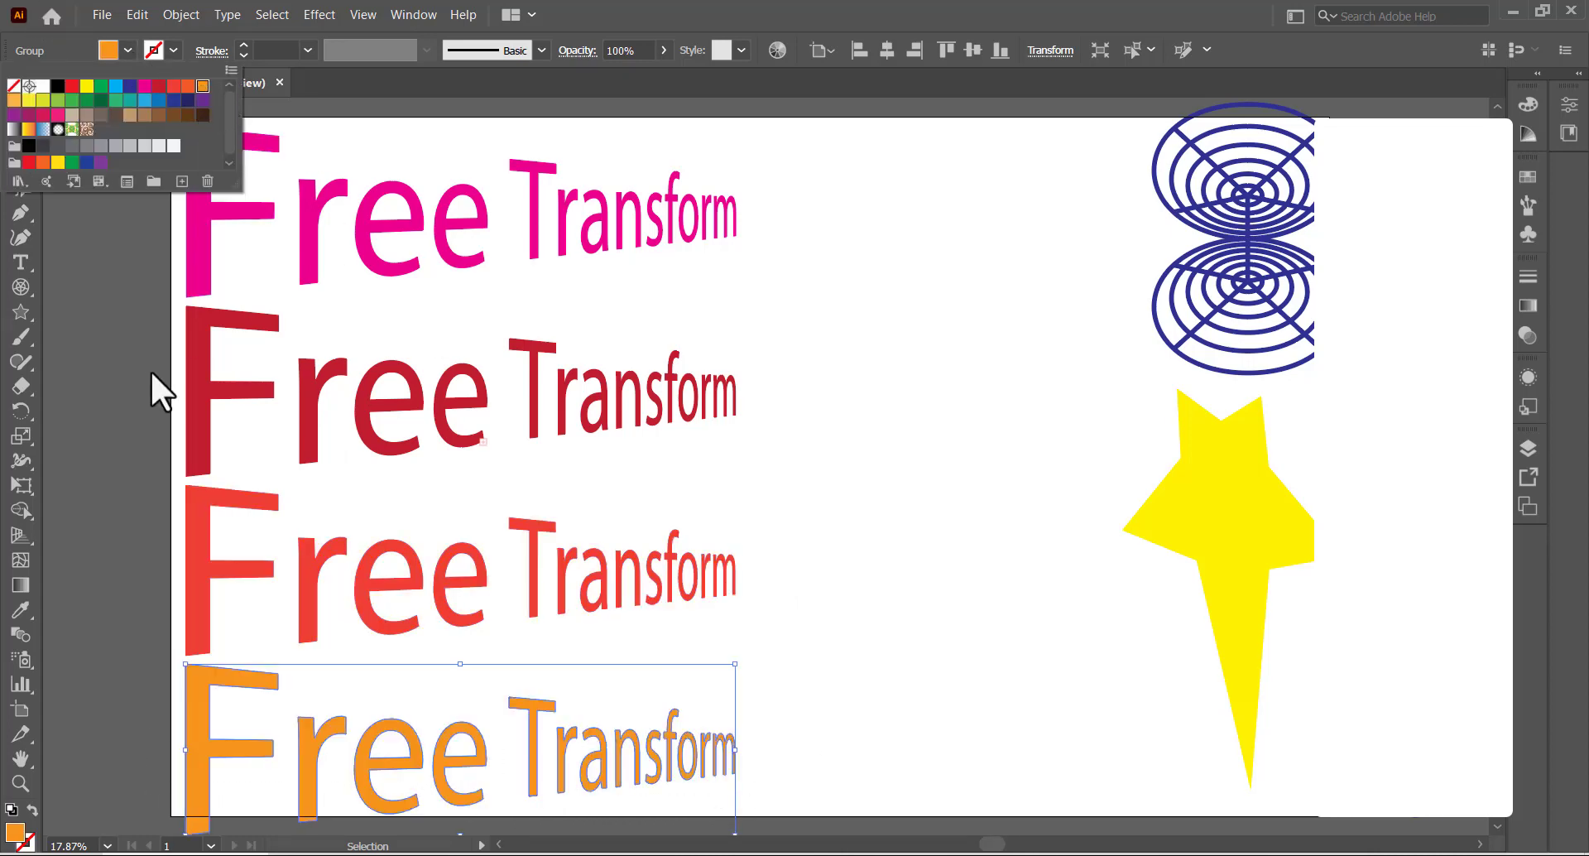
click(892, 335)
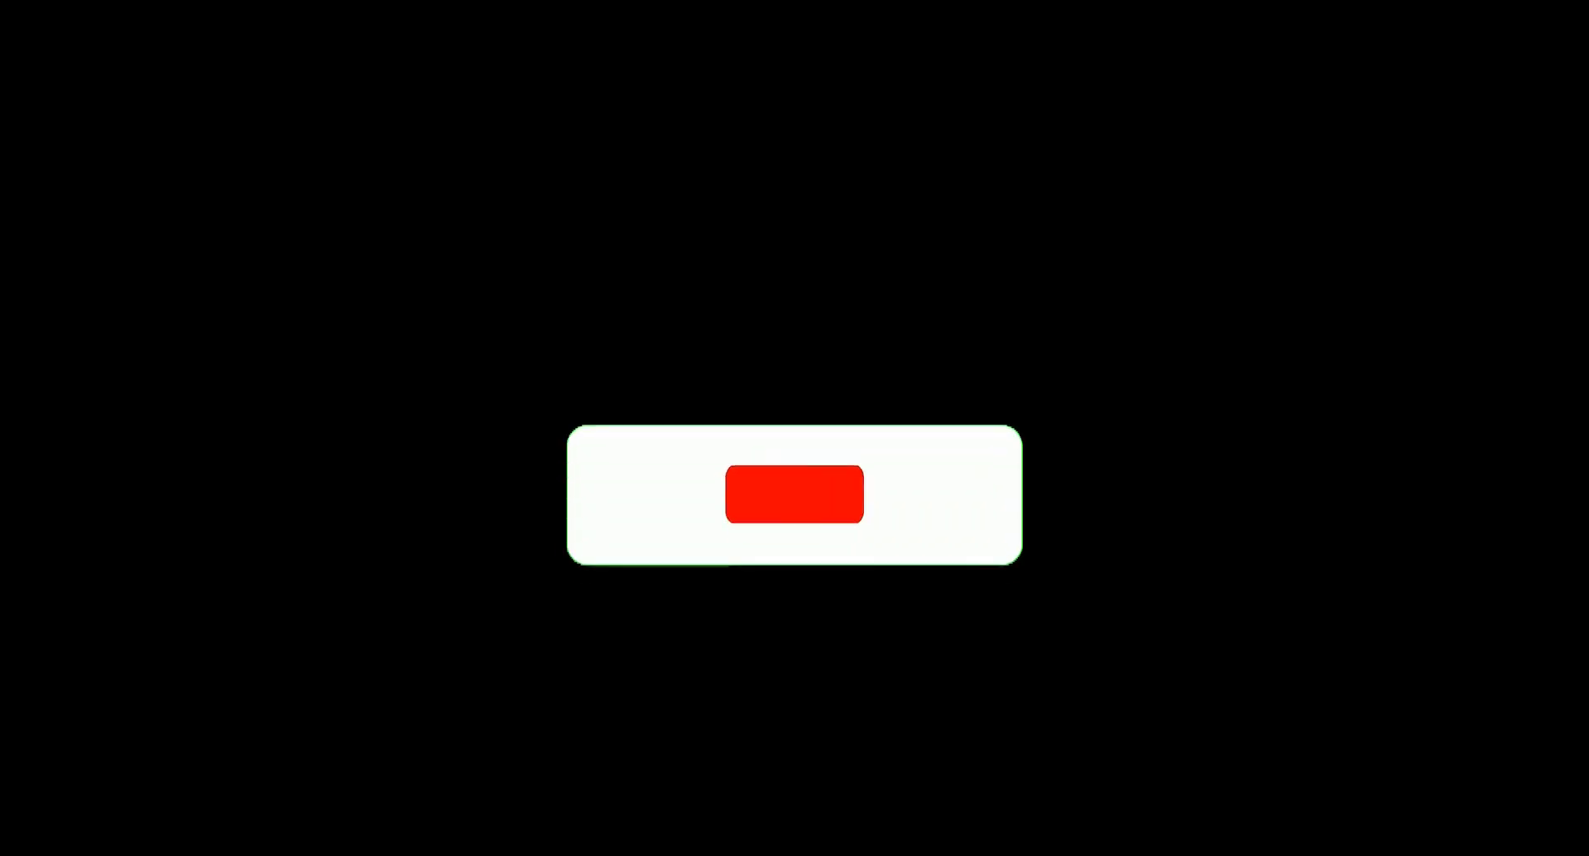